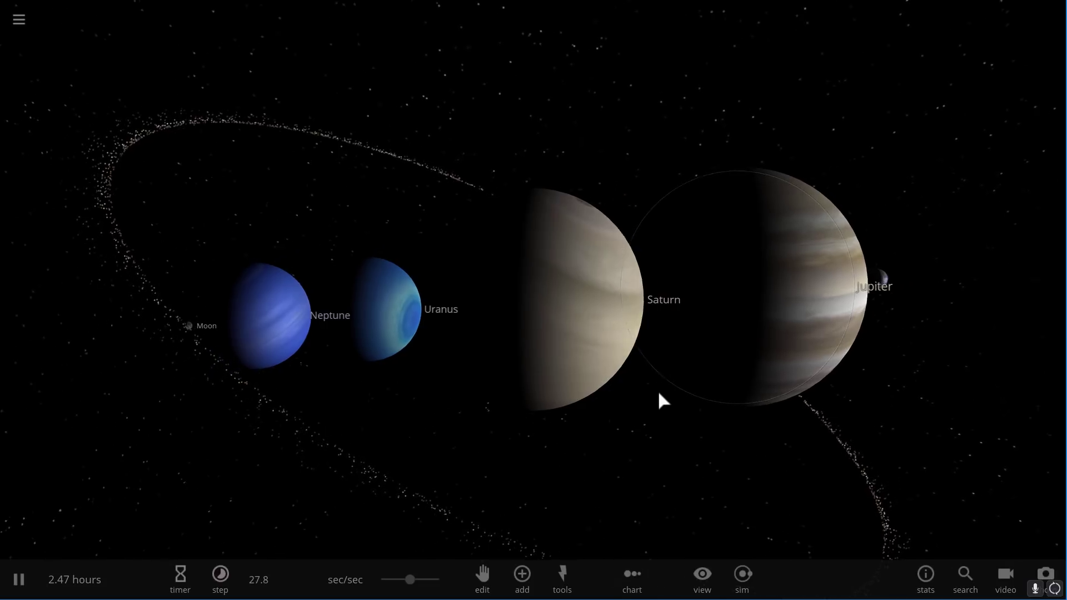
- Examine the lined-up planets of the solar system from several angles, focusing on Earth and its neighbours in front of Jupiter
left_click_drag(627, 395, 582, 391)
scroll(667, 394, "down", 3)
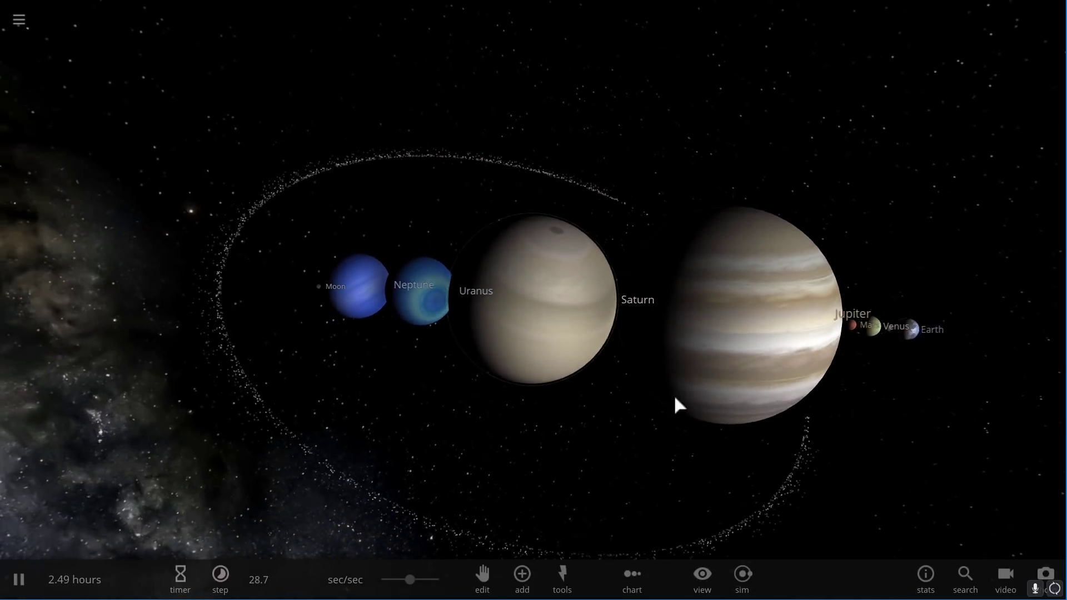
left_click_drag(674, 395, 558, 389)
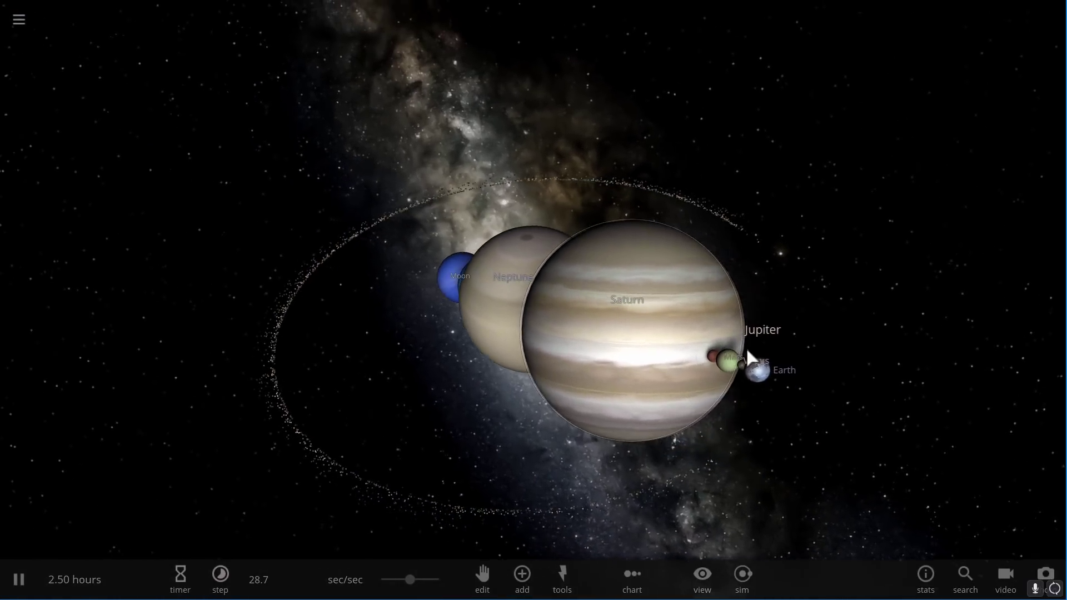
left_click(753, 369)
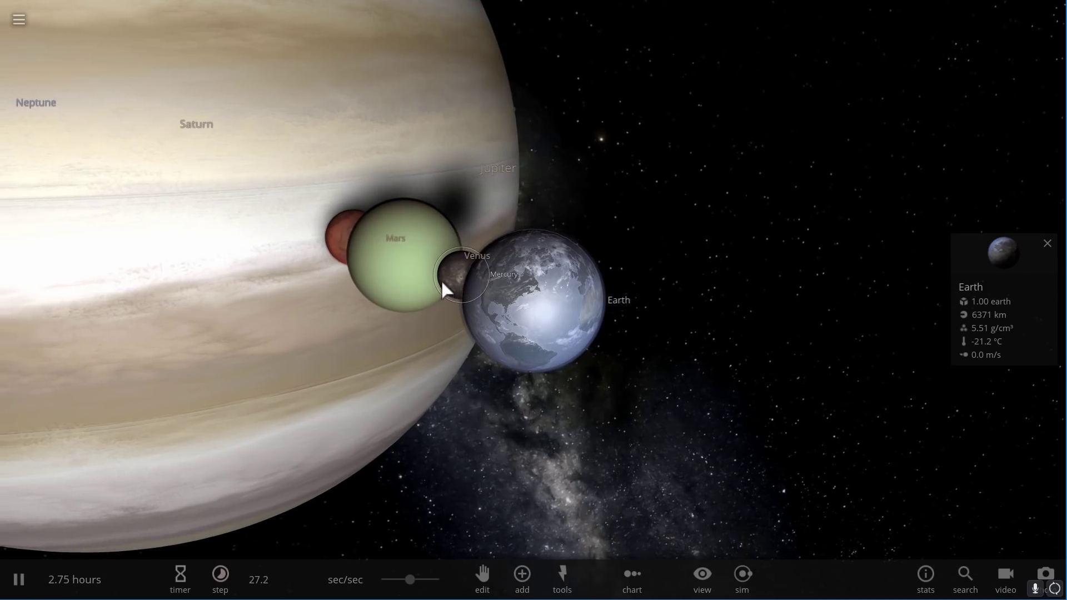
scroll(426, 279, "down", 5)
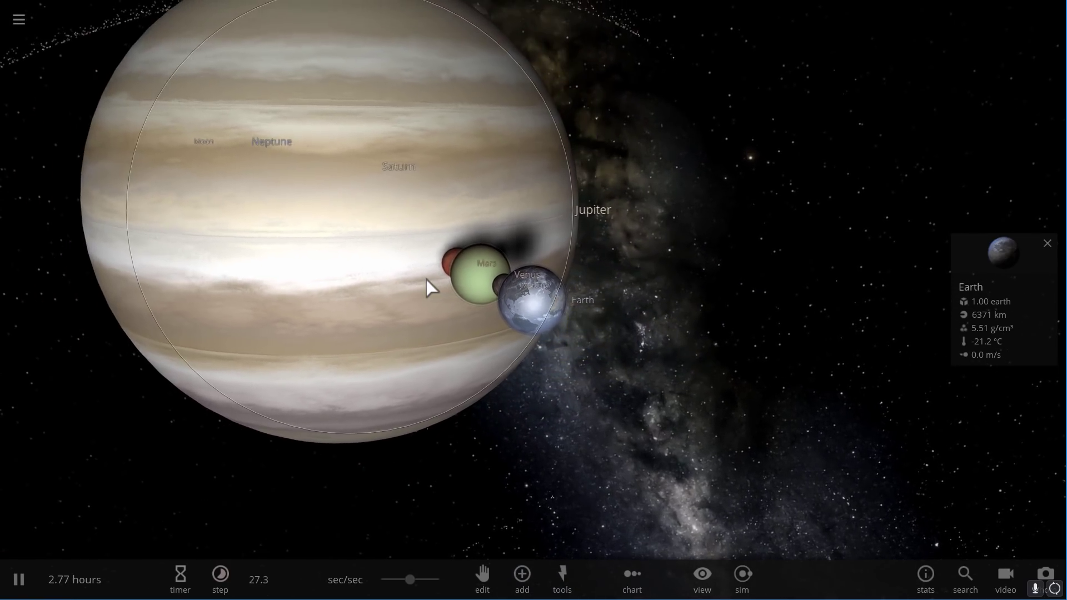
right_click_drag(426, 279, 351, 289)
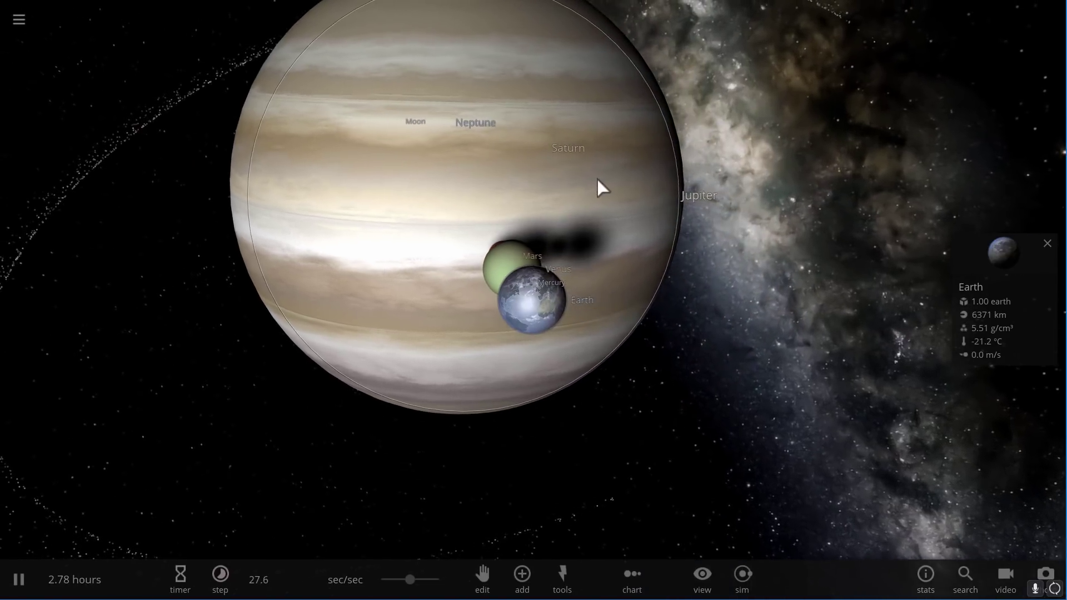
right_click_drag(597, 178, 490, 179)
scroll(571, 241, "up", 5)
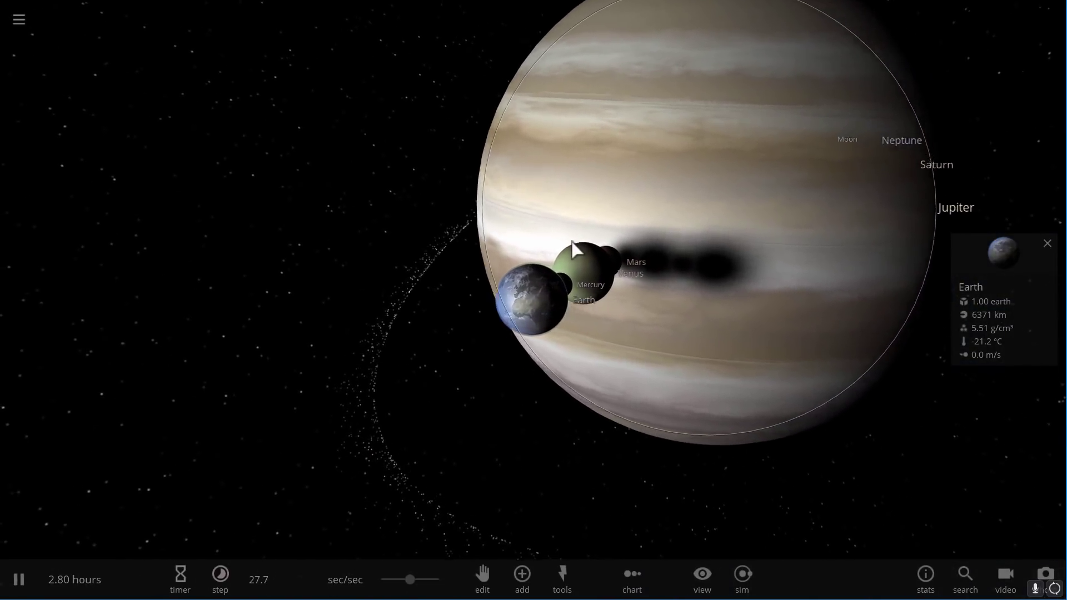
left_click_drag(573, 248, 652, 262)
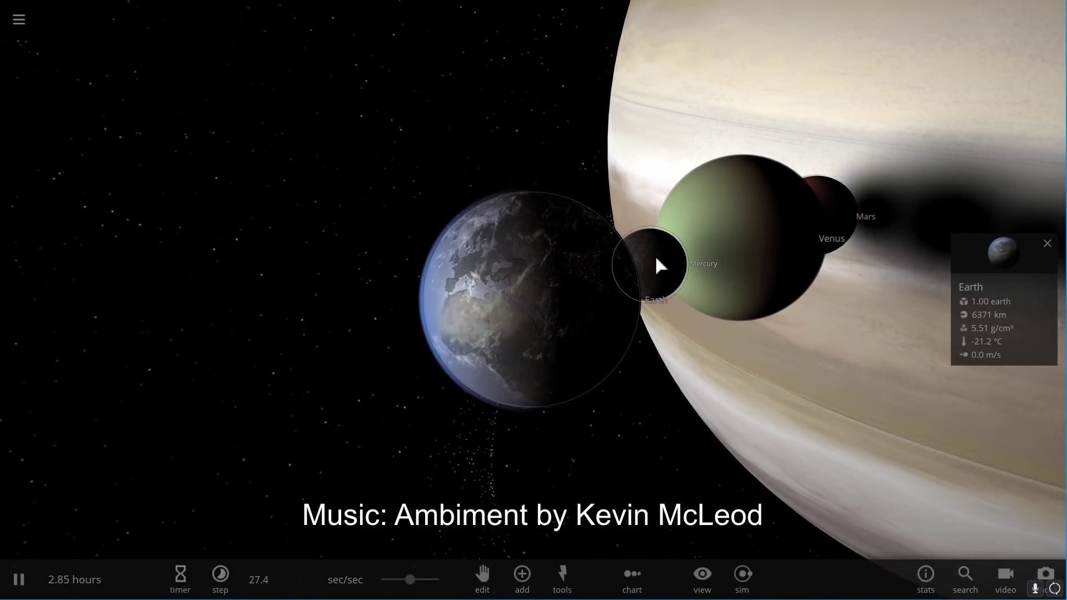
- Leave the planet lineup simulation and bring up the WHATDAMATH planet
left_click(19, 21)
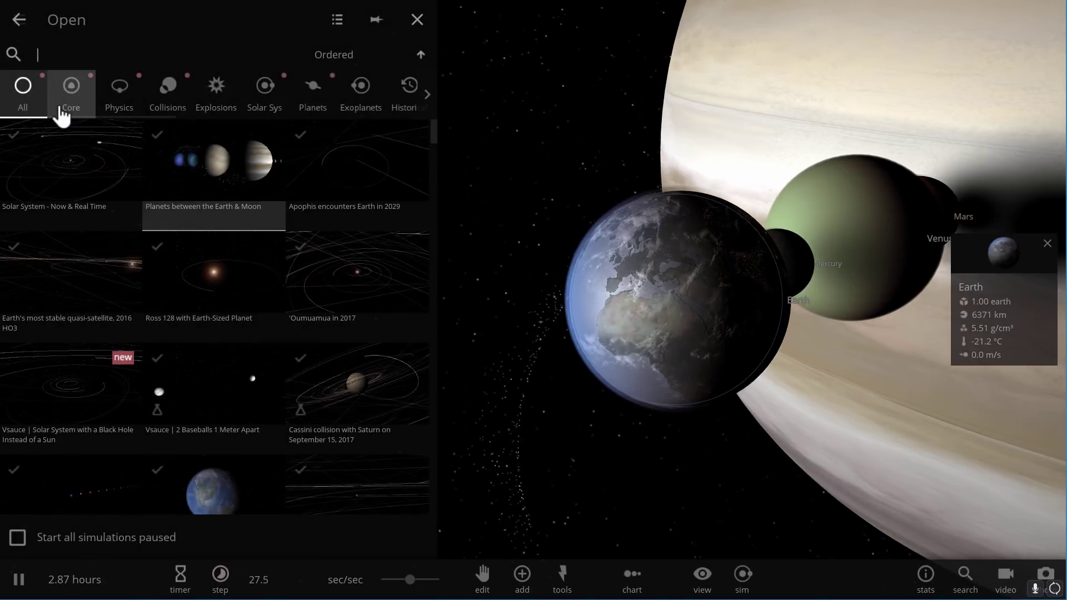
left_click(28, 28)
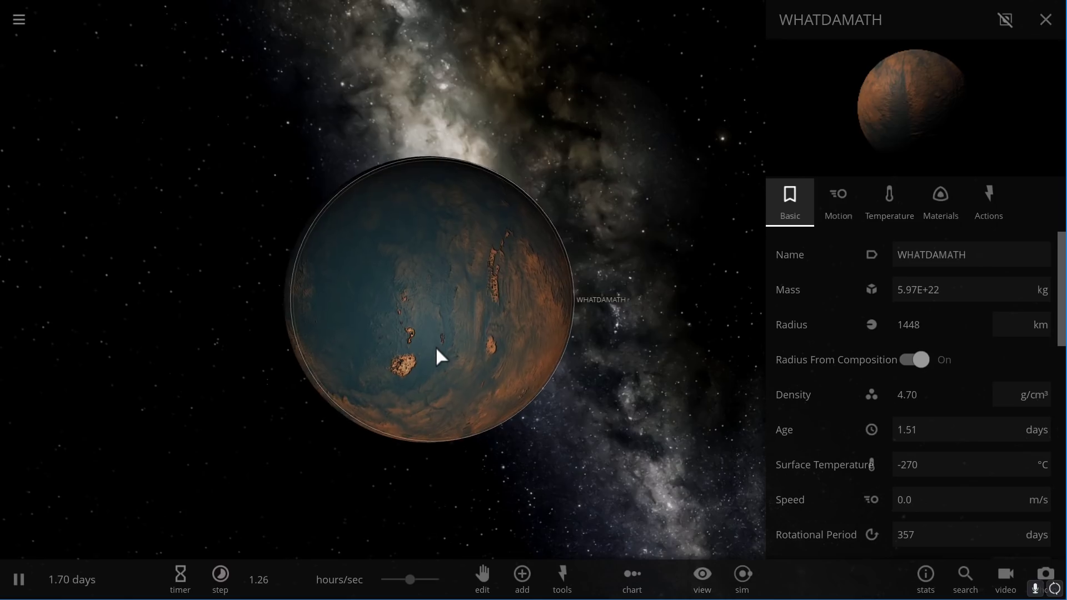
scroll(541, 447, "down", 3)
left_click_drag(523, 443, 443, 389)
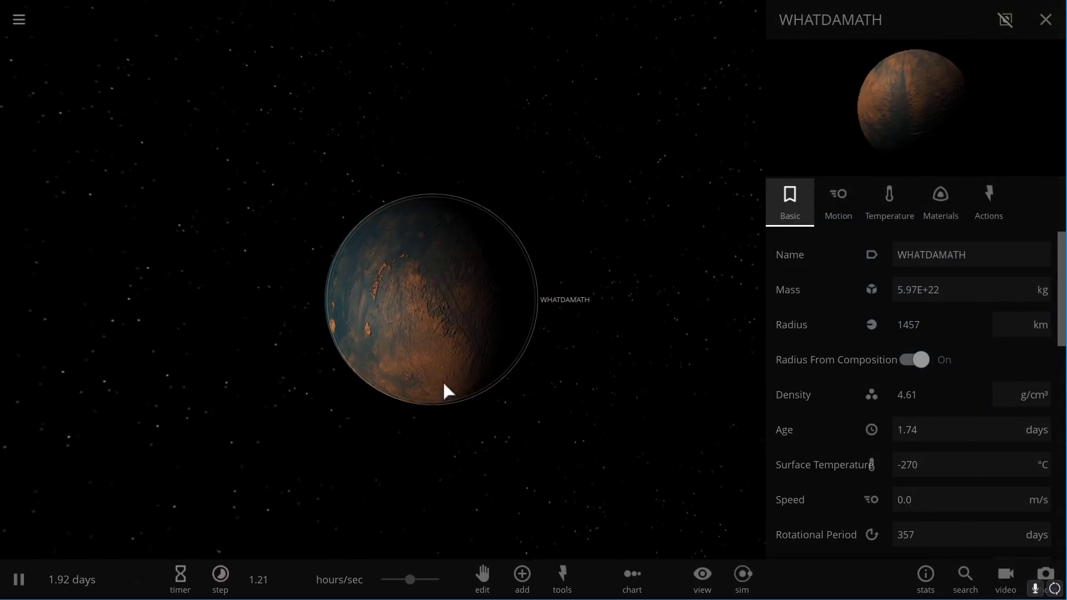
- Compare WHATDAMATH's size with Earth and Mercury by previewing each as an added object, without placing either
left_click(522, 581)
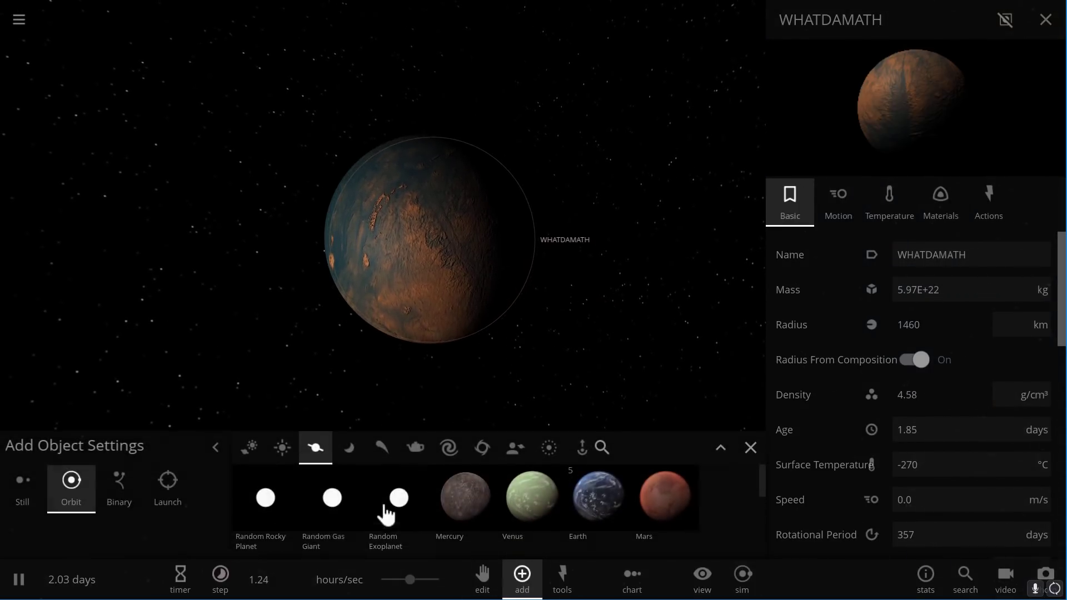
left_click(583, 486)
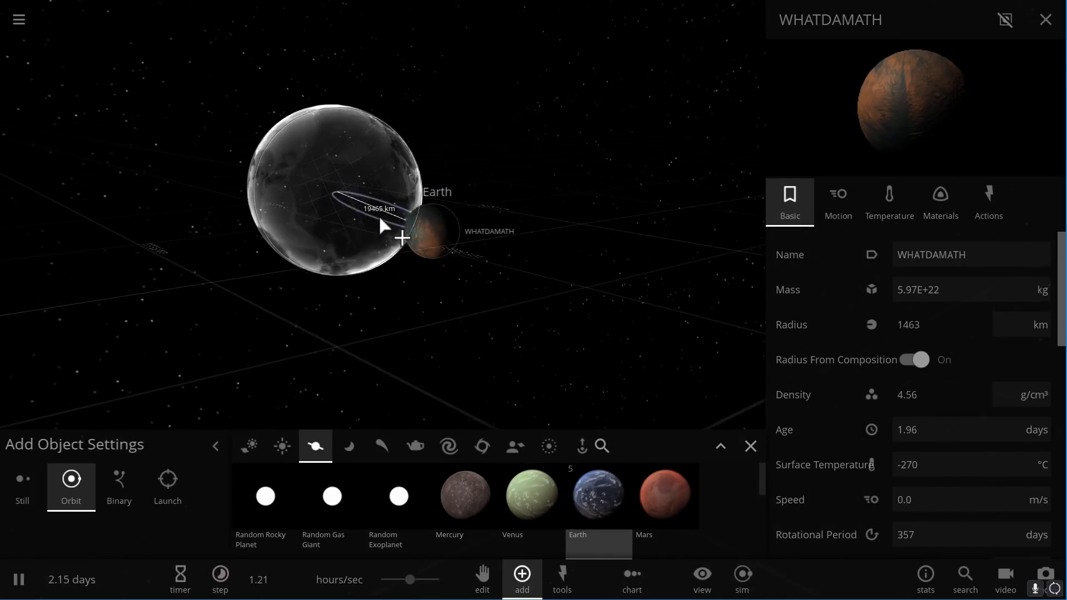
key("Escape")
scroll(423, 255, "up", 5)
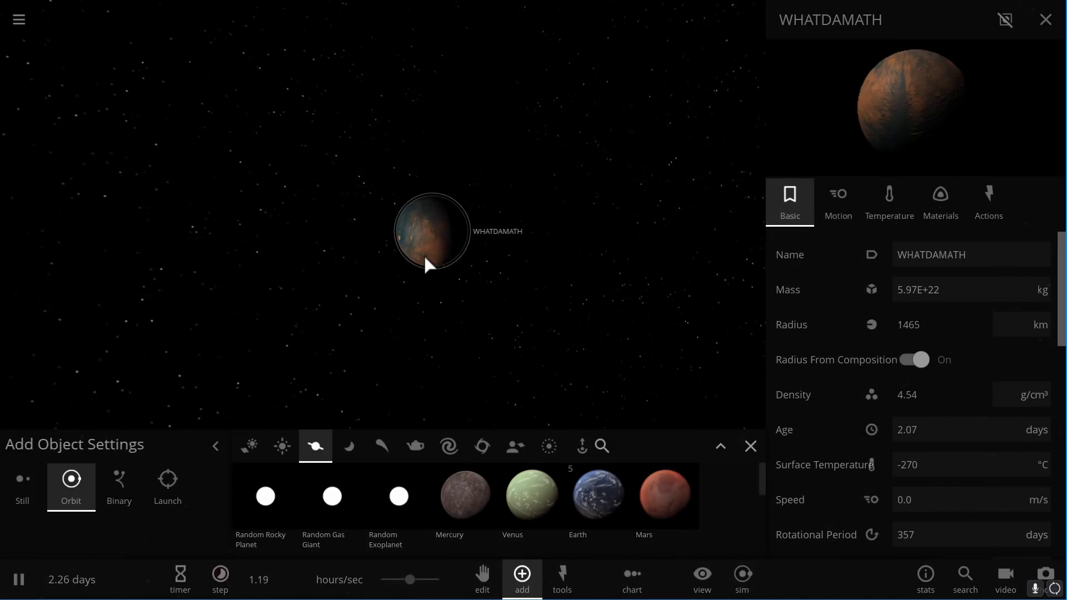
left_click(459, 492)
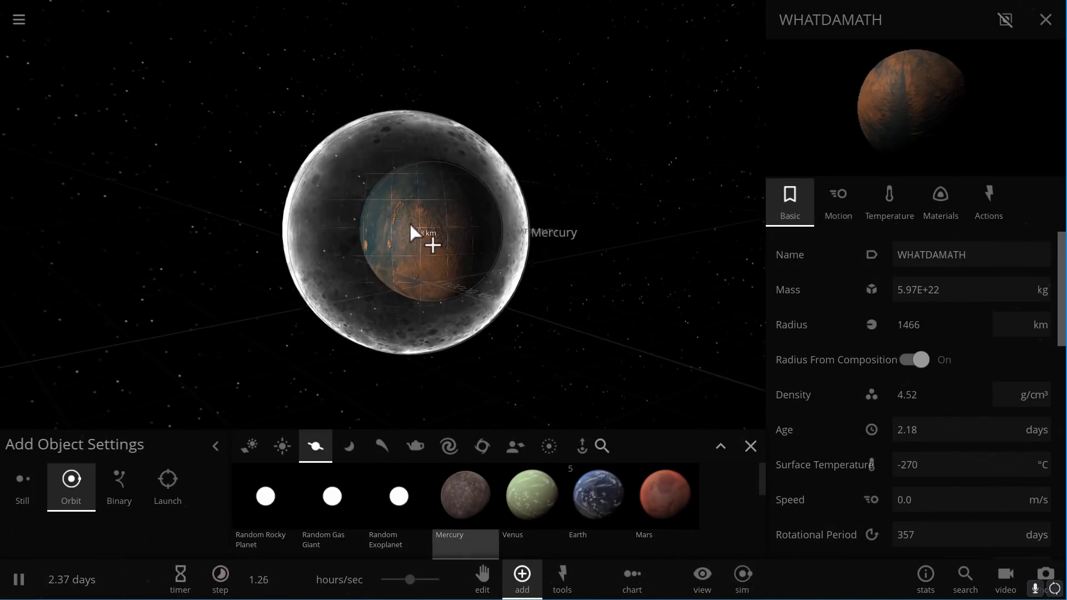
right_click(433, 237)
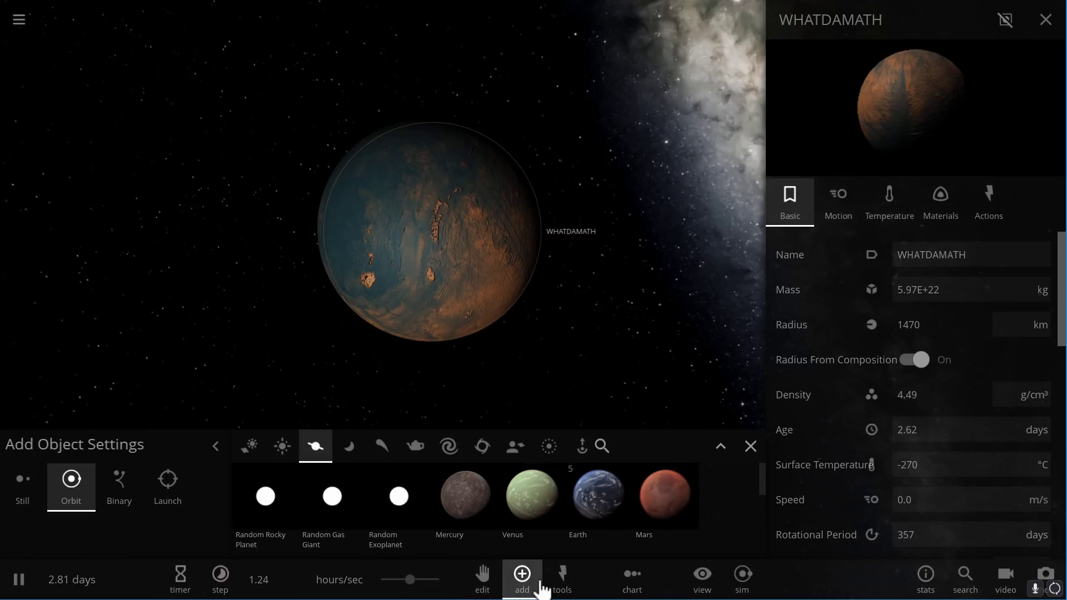
- Launch three Mimas moons at different spots on WHATDAMATH's surface at 10.0 km/s
left_click(560, 587)
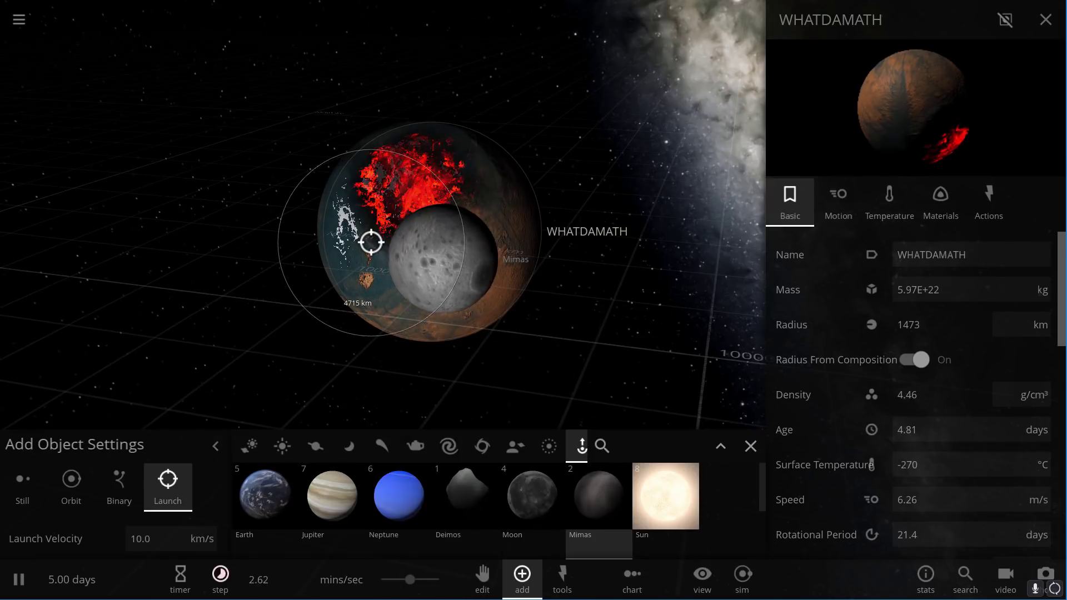
left_click(369, 238)
left_click(460, 174)
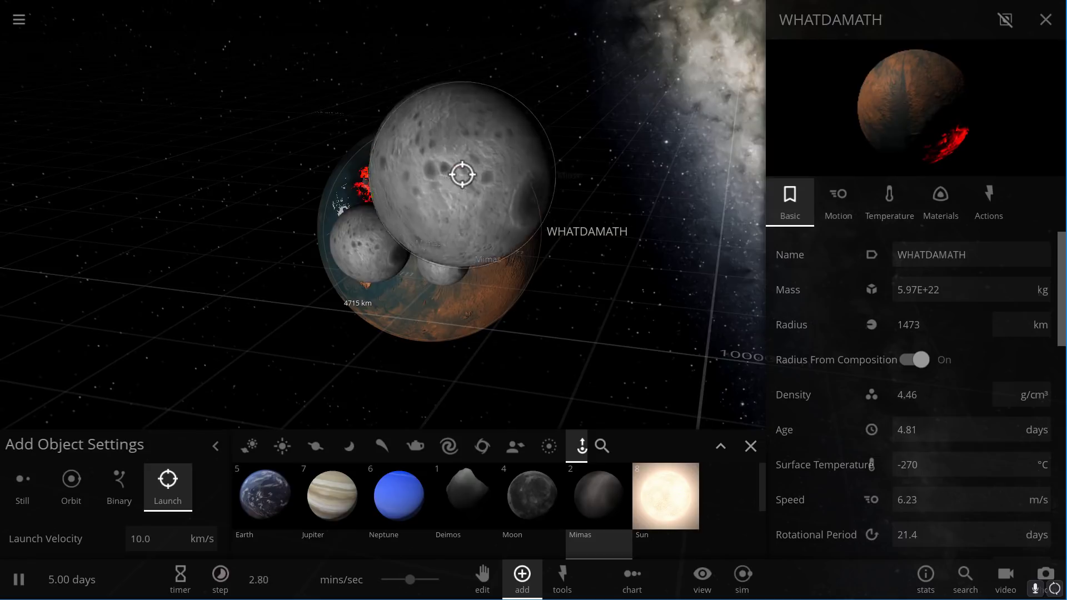
left_click(489, 260)
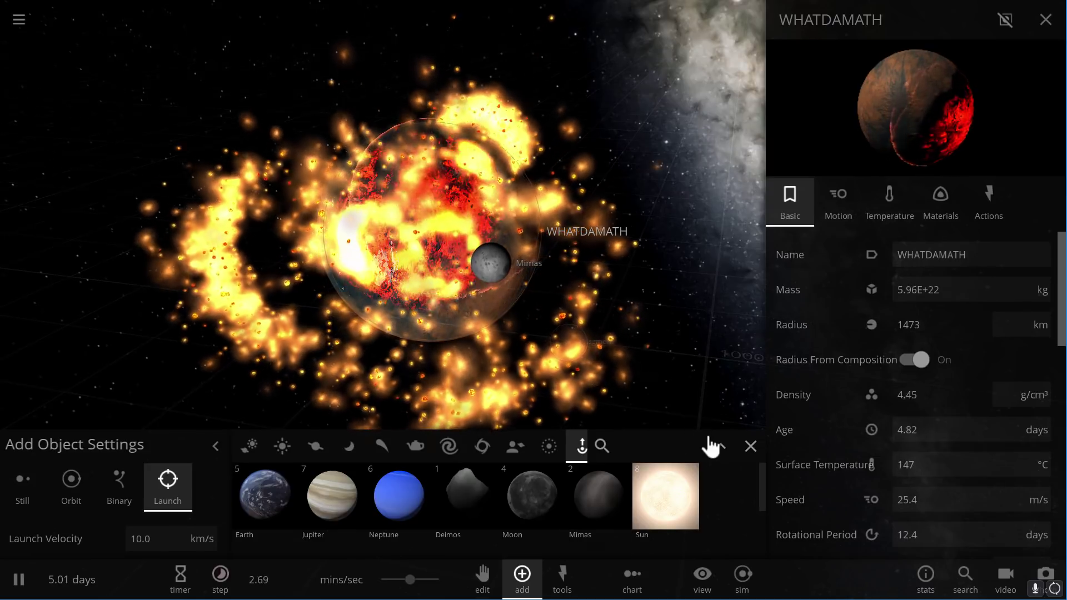
right_click_drag(610, 355, 431, 249)
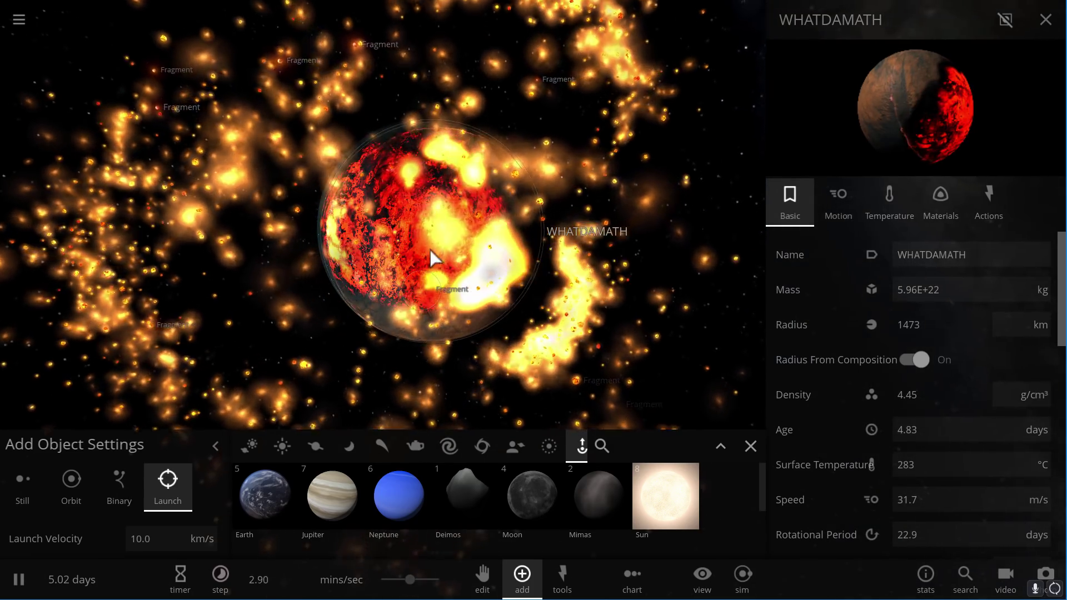
- Raise WHATDAMATH's mass to 1.16 moon masses, close the object-adding settings and switch the mass unit to earth
left_click_drag(952, 293, 948, 286)
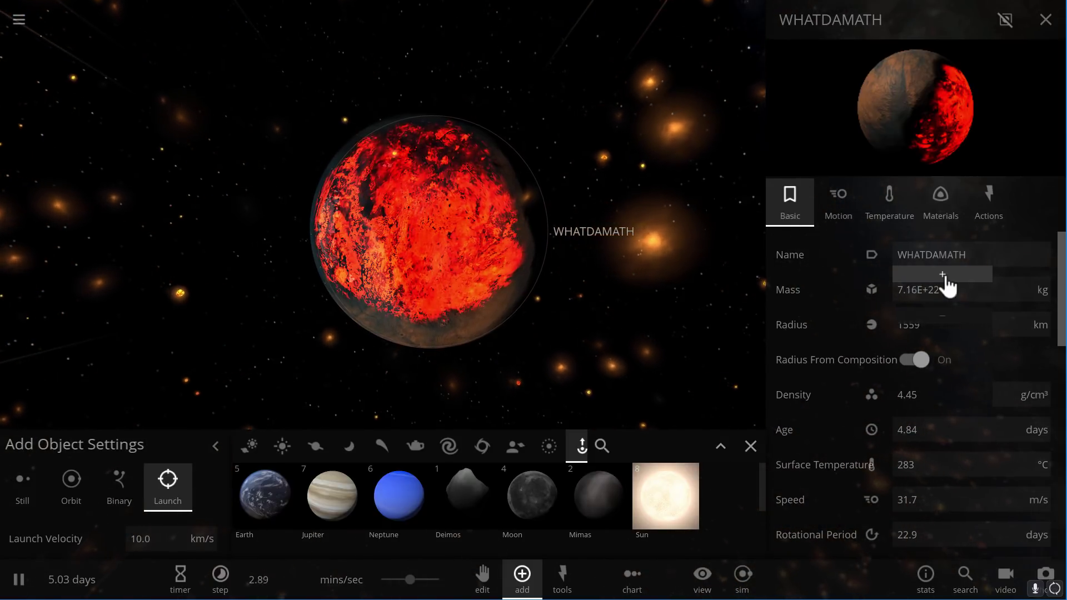
left_click_drag(947, 286, 947, 286)
left_click(750, 446)
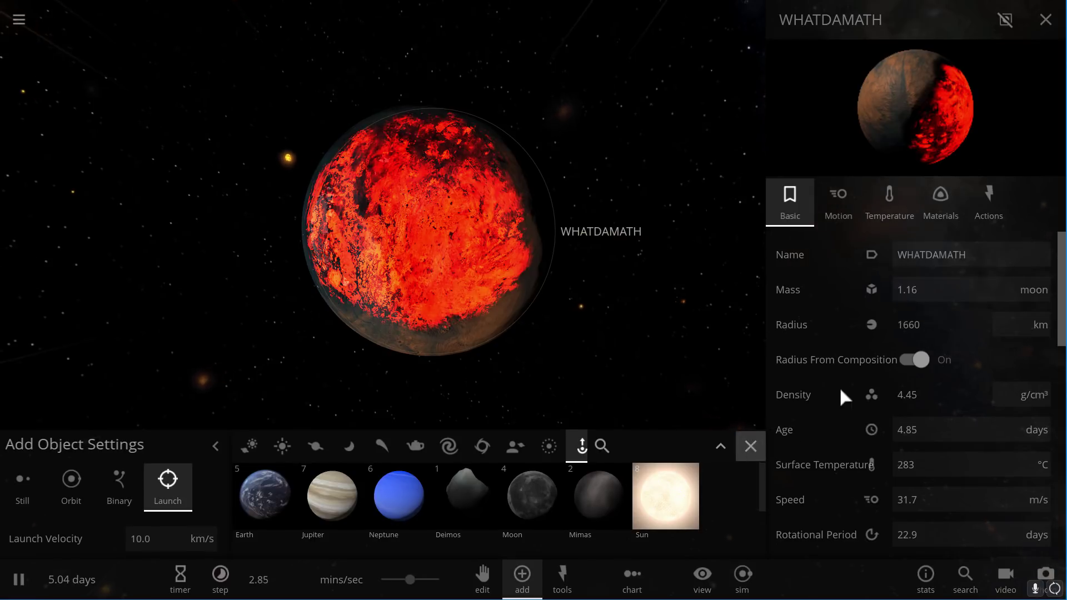
left_click(1032, 290)
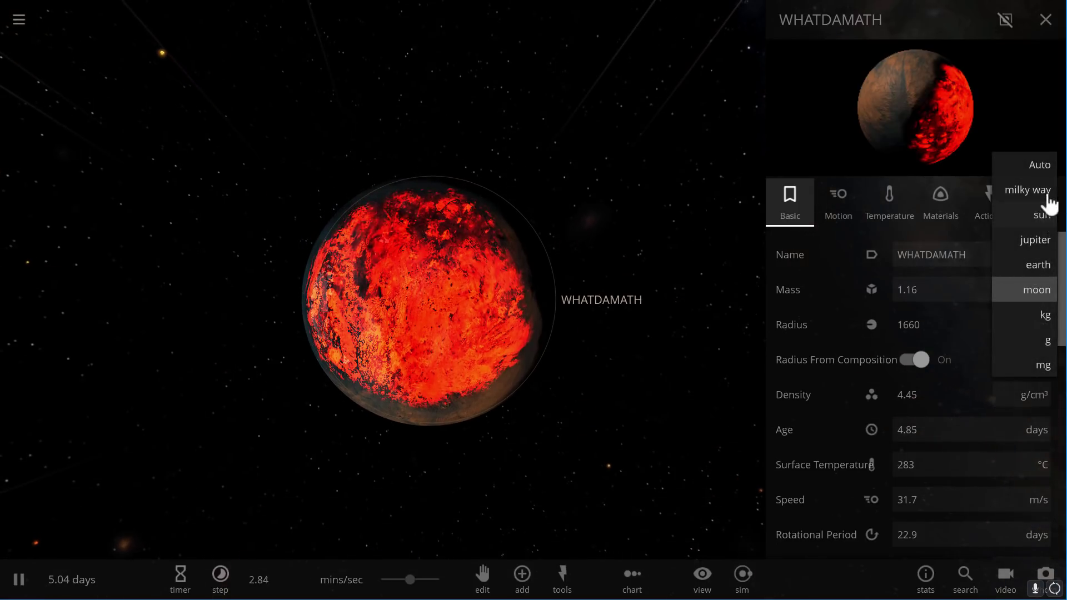
left_click(1041, 269)
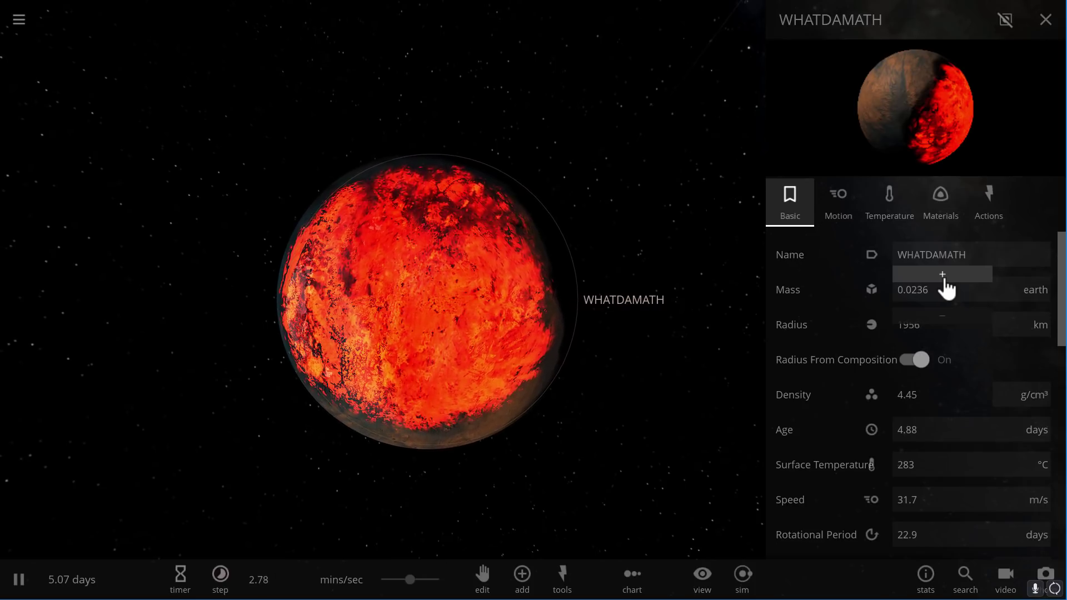
- Increase WHATDAMATH's mass gradually to 0.0428 earth
left_click(944, 280)
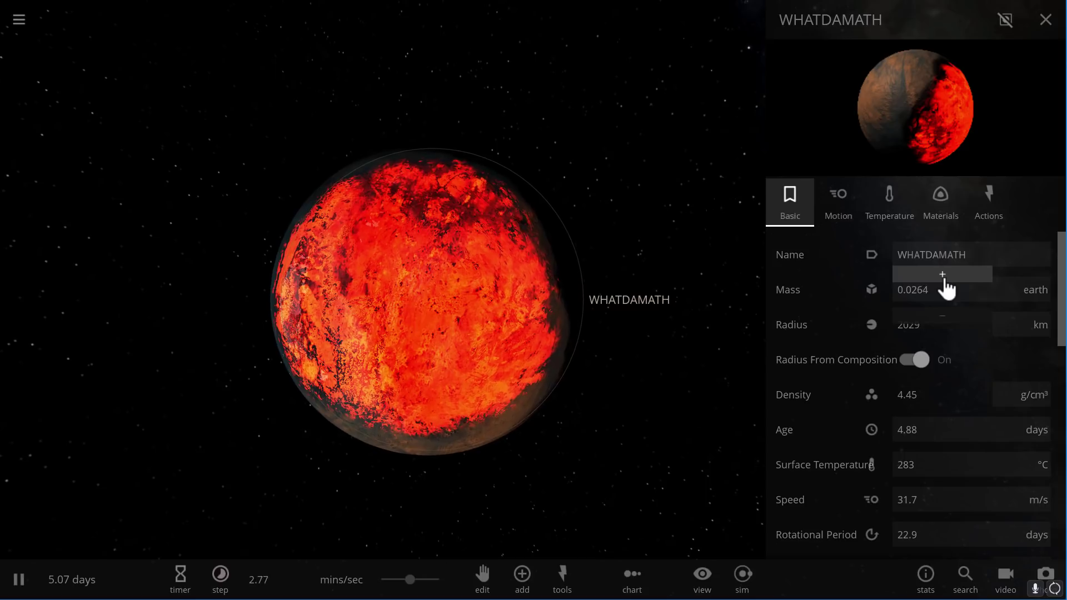
scroll(946, 289, "up", 4)
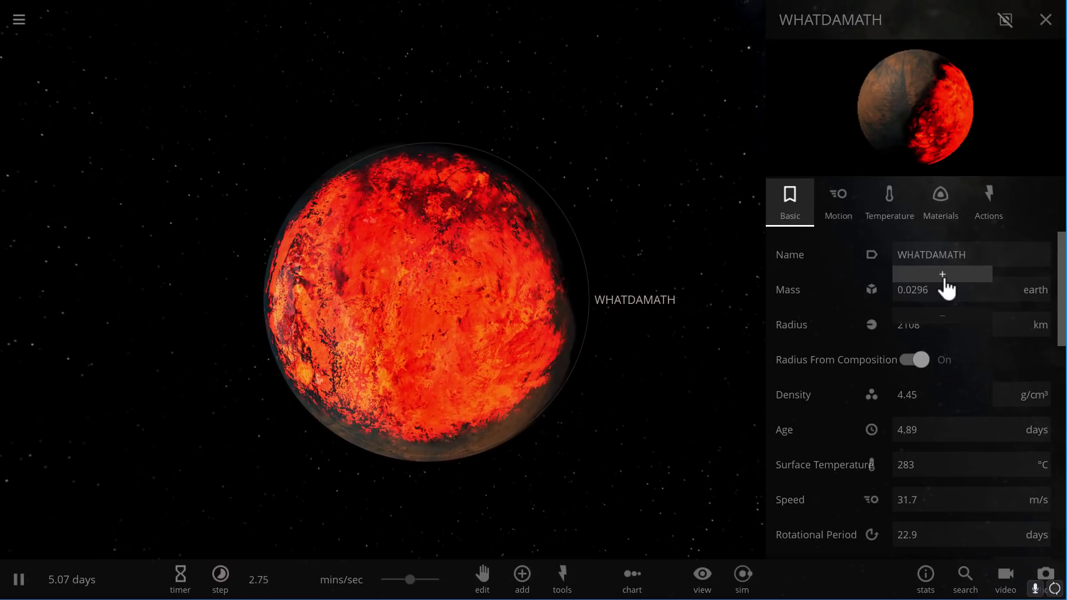
scroll(946, 288, "up", 2)
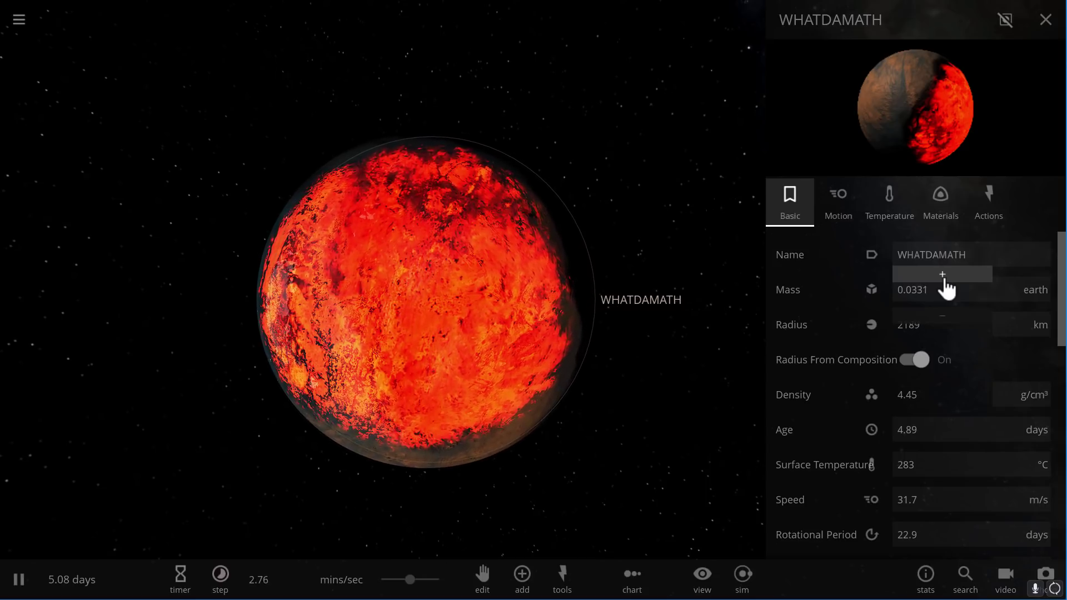
scroll(946, 288, "up", 2)
scroll(946, 288, "up", 8)
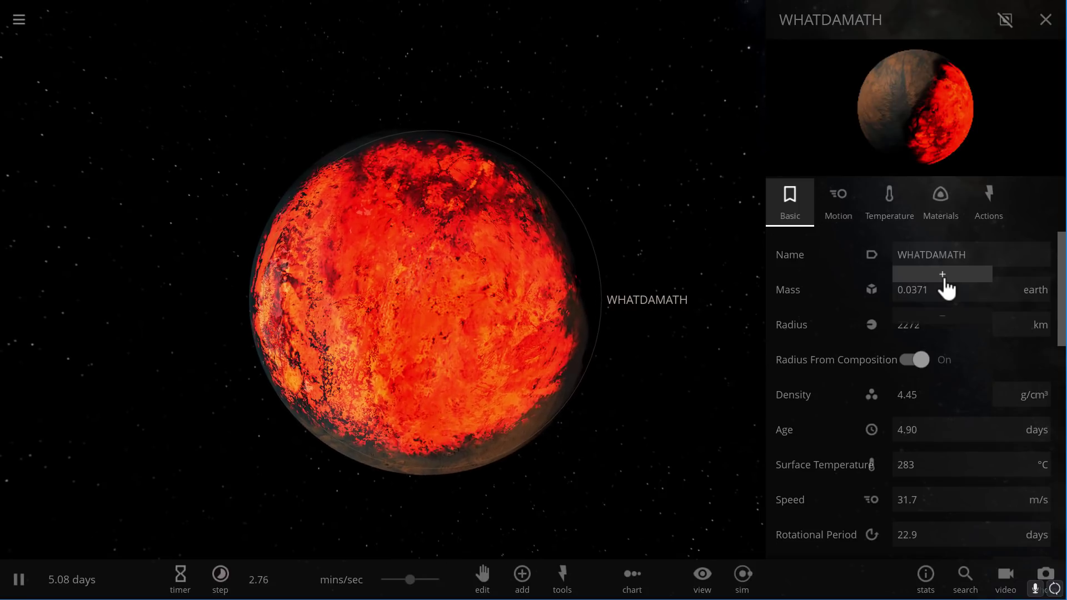
scroll(947, 288, "up", 5)
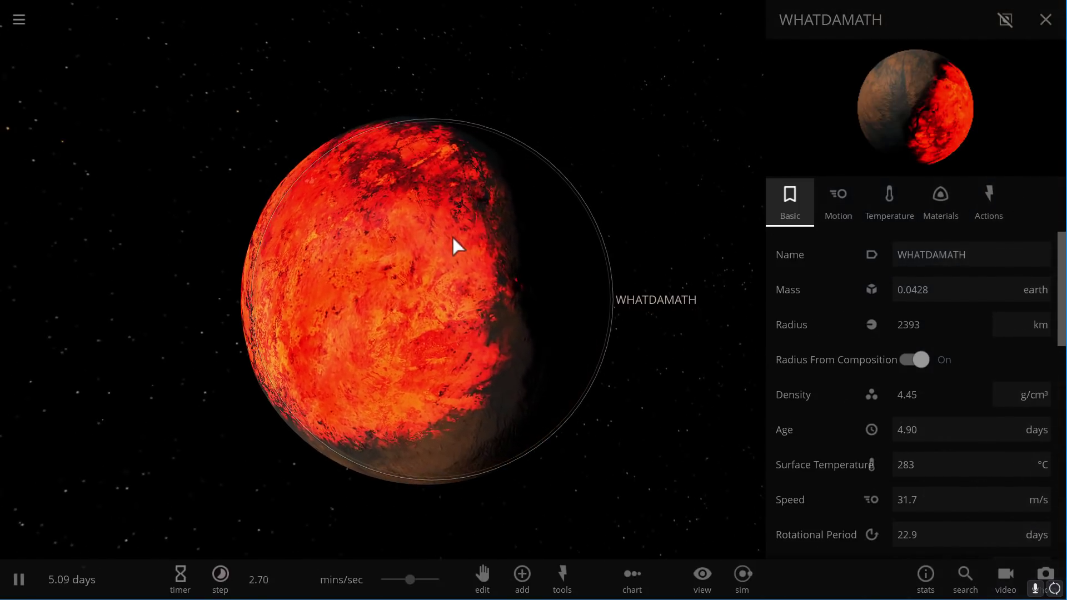
- Increase WHATDAMATH's mass gradually to 0.362 earth
left_click(941, 289)
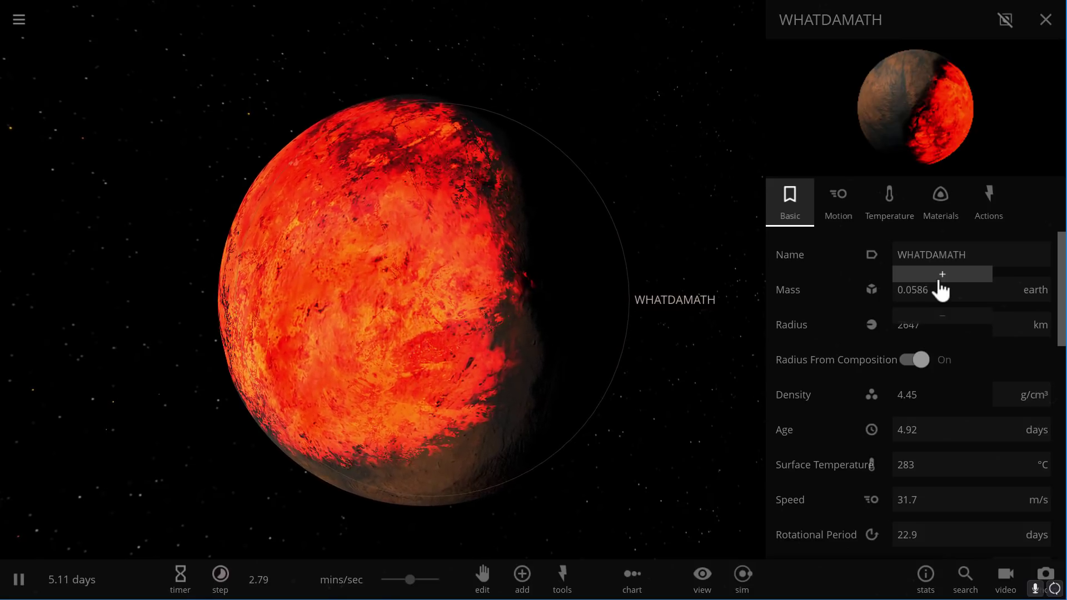
left_click(938, 281)
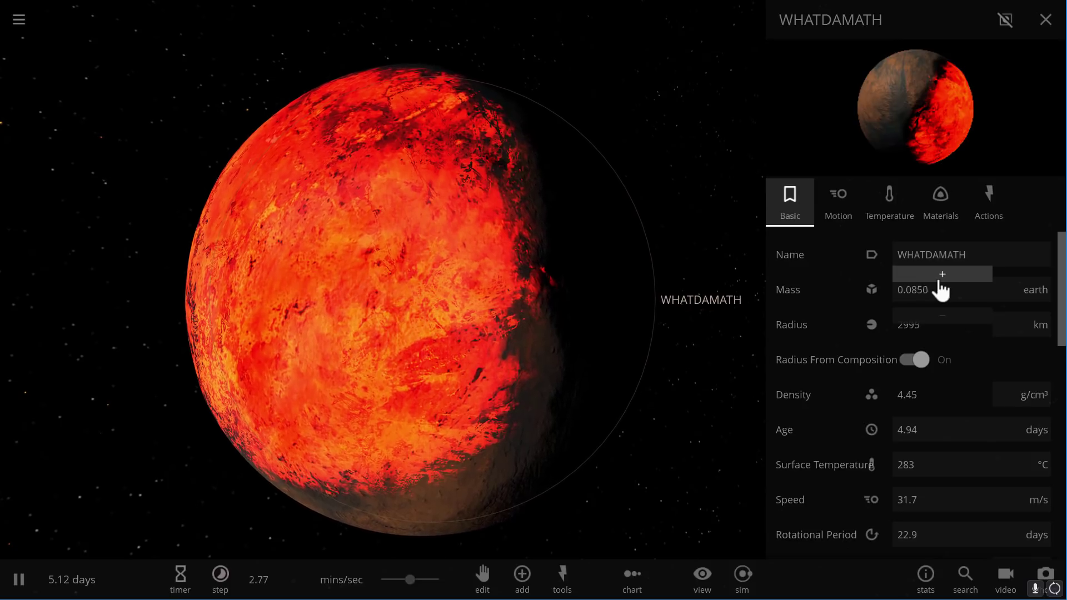
left_click(940, 280)
left_click(941, 280)
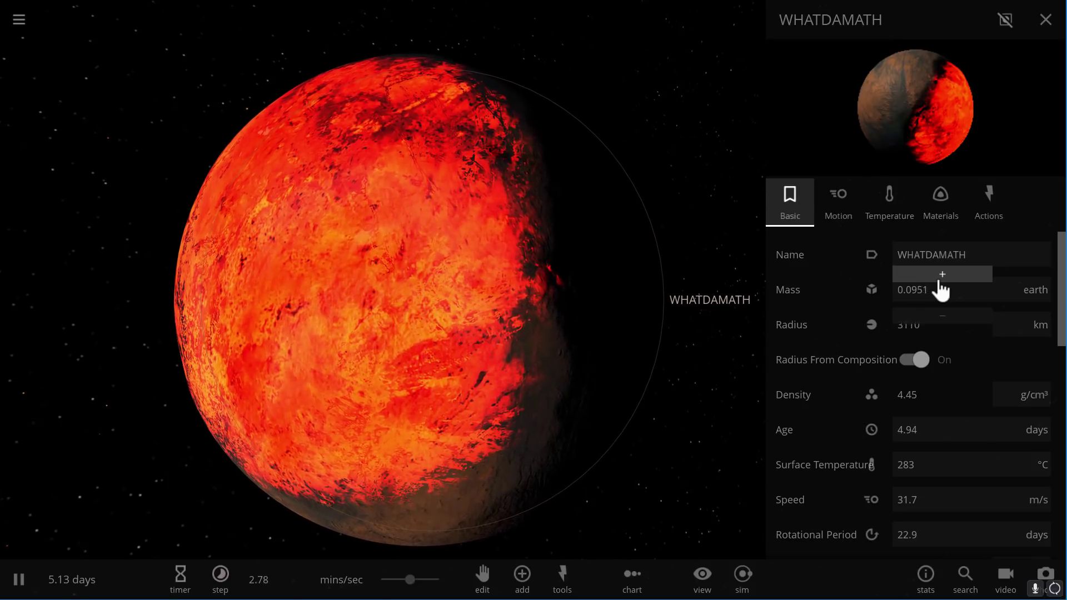
left_click(941, 280)
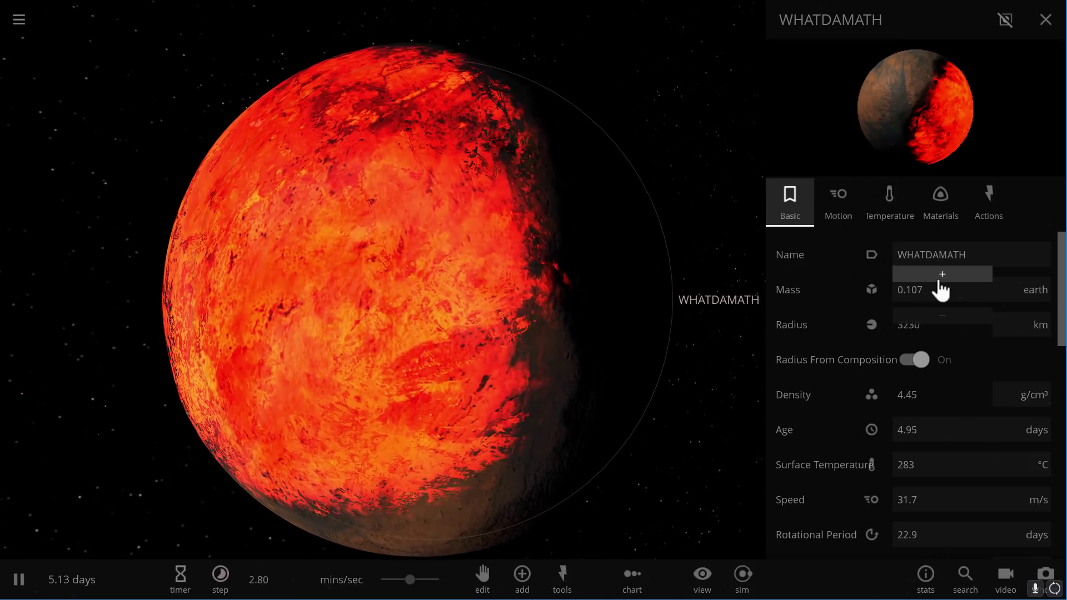
left_click(940, 280)
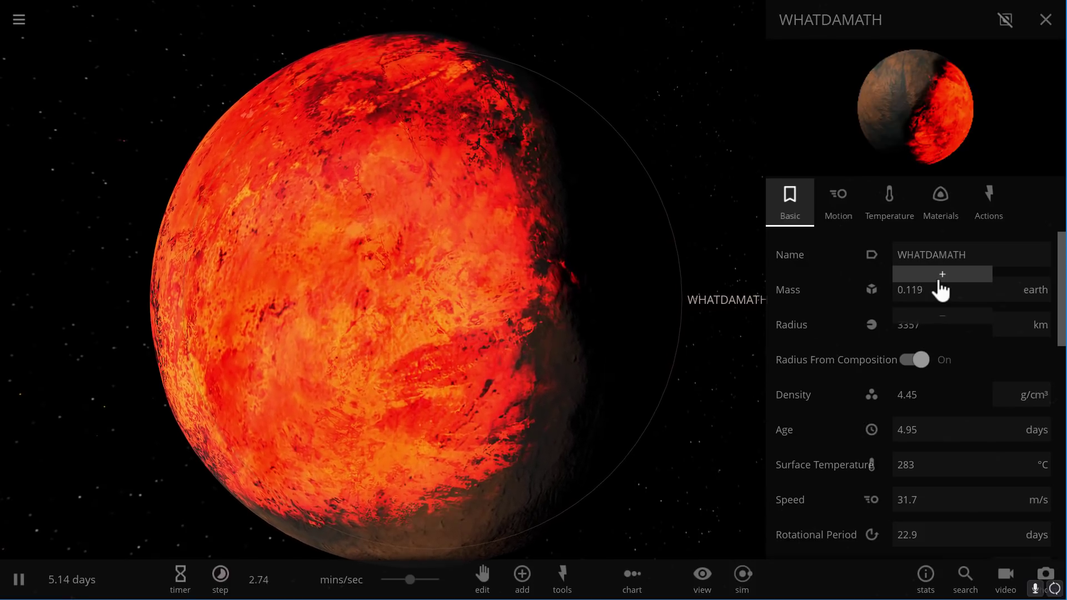
left_click(941, 280)
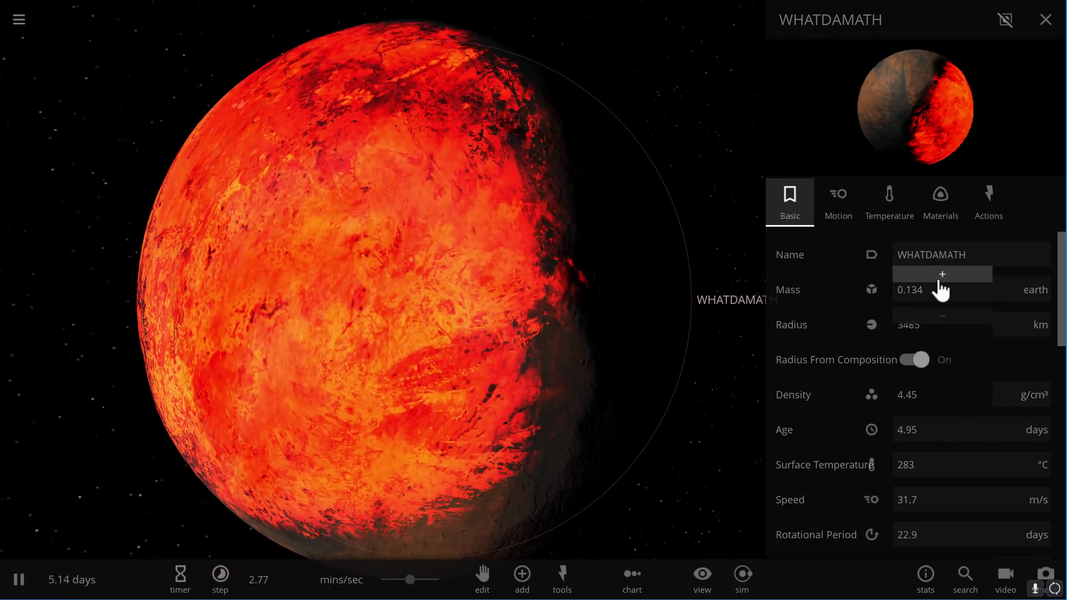
left_click(942, 280)
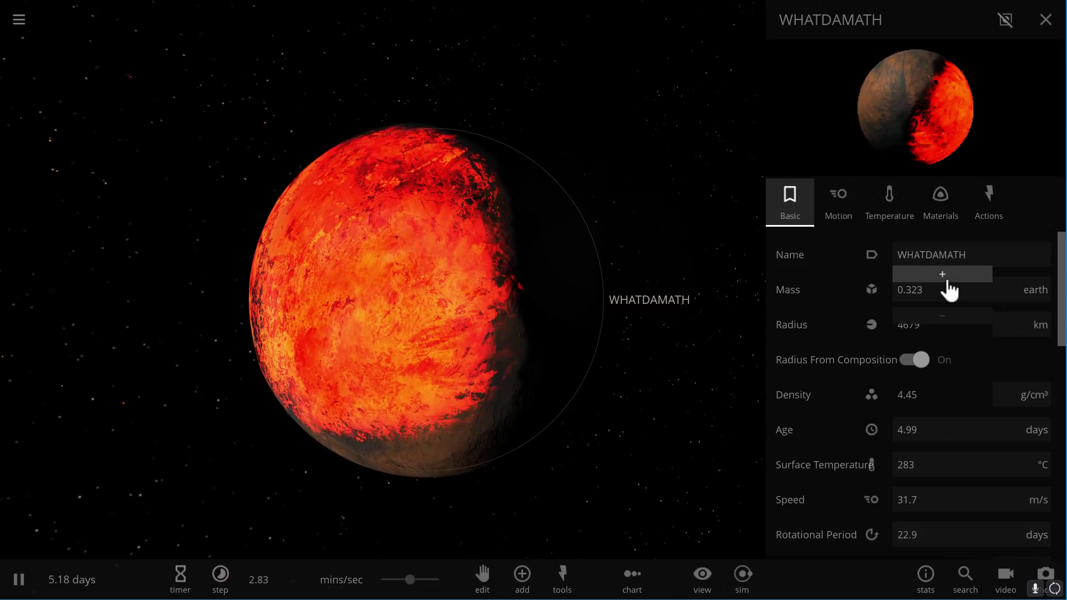
left_click(948, 281)
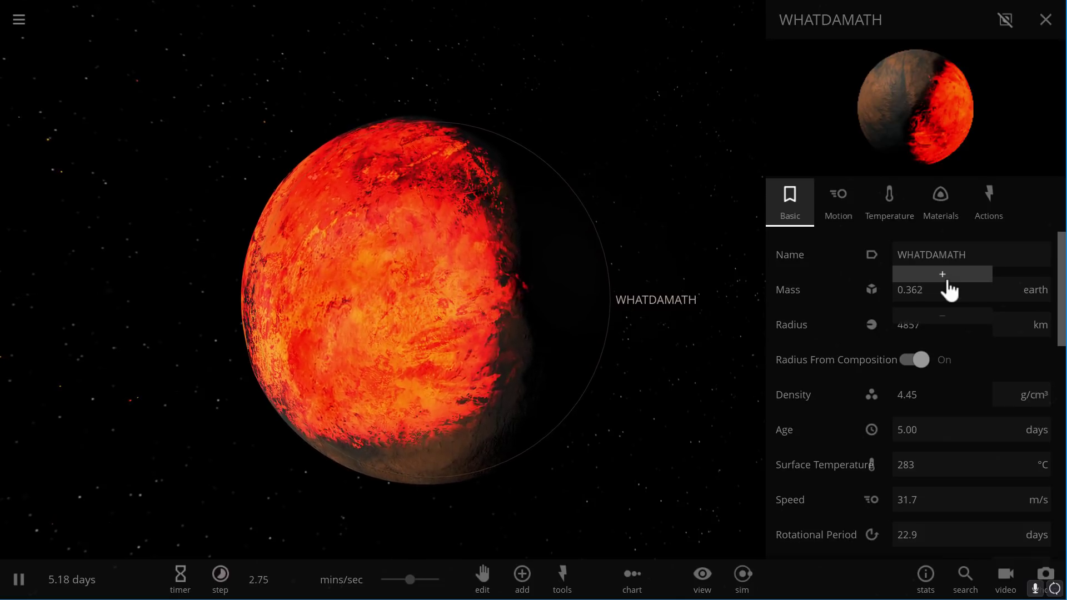
- Set WHATDAMATH's mass directly to 2 earth
left_click(948, 281)
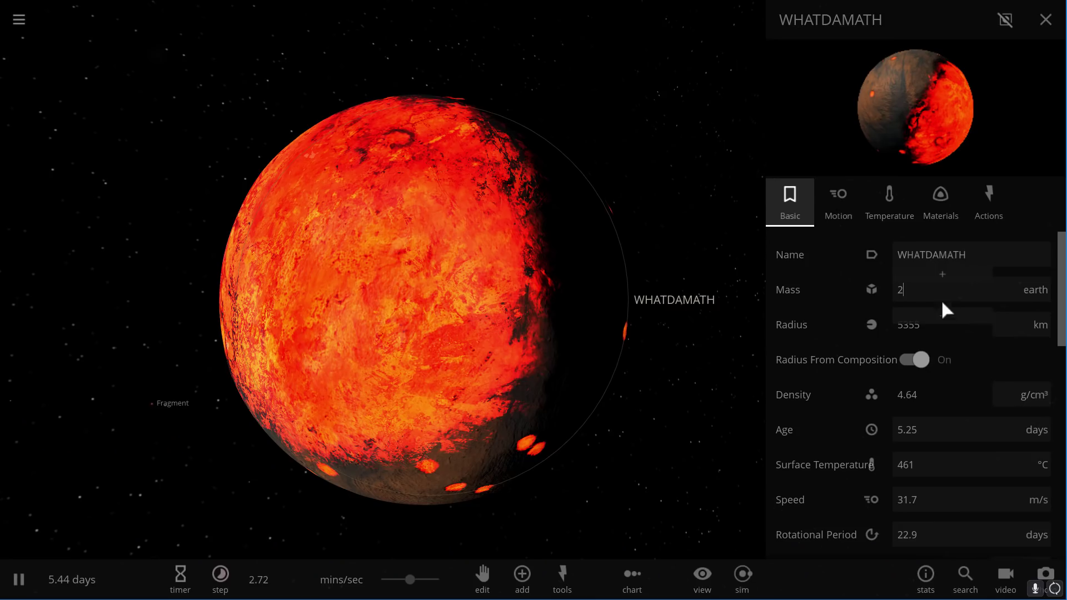
key("Return")
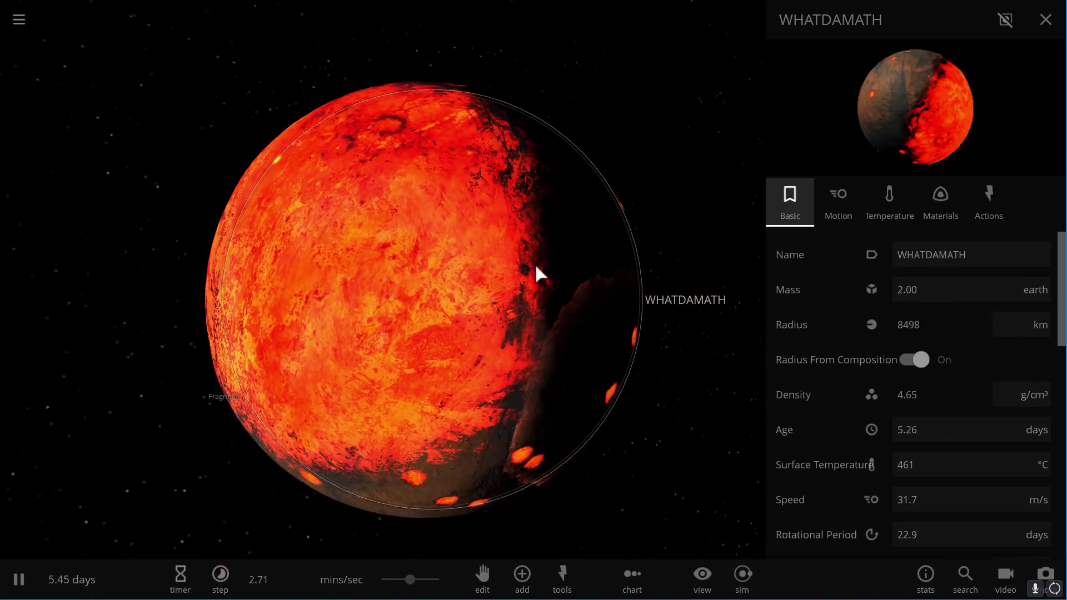
left_click(943, 289)
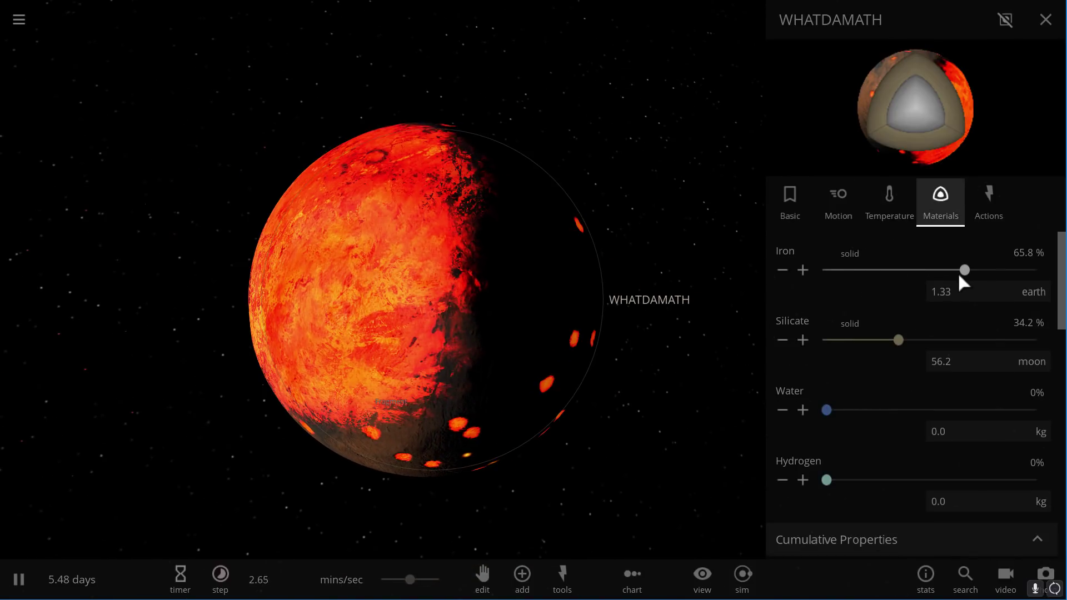
- Reduce WHATDAMATH's iron share to 29.5 % and raise the planet's mass to about 2.3 earth
left_click_drag(964, 271, 888, 277)
left_click(790, 218)
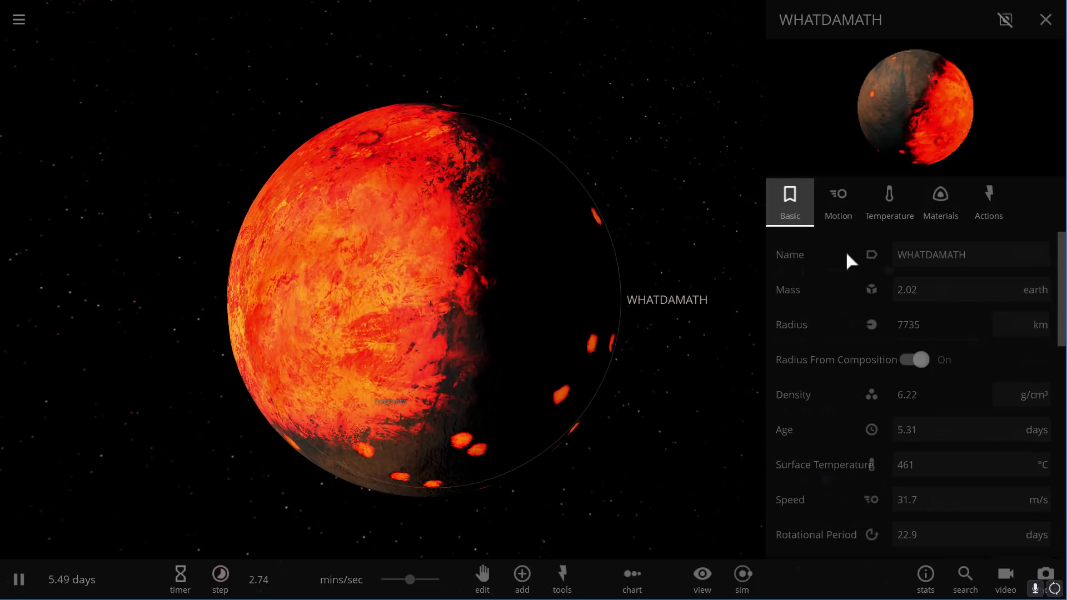
left_click(939, 288)
left_click(942, 275)
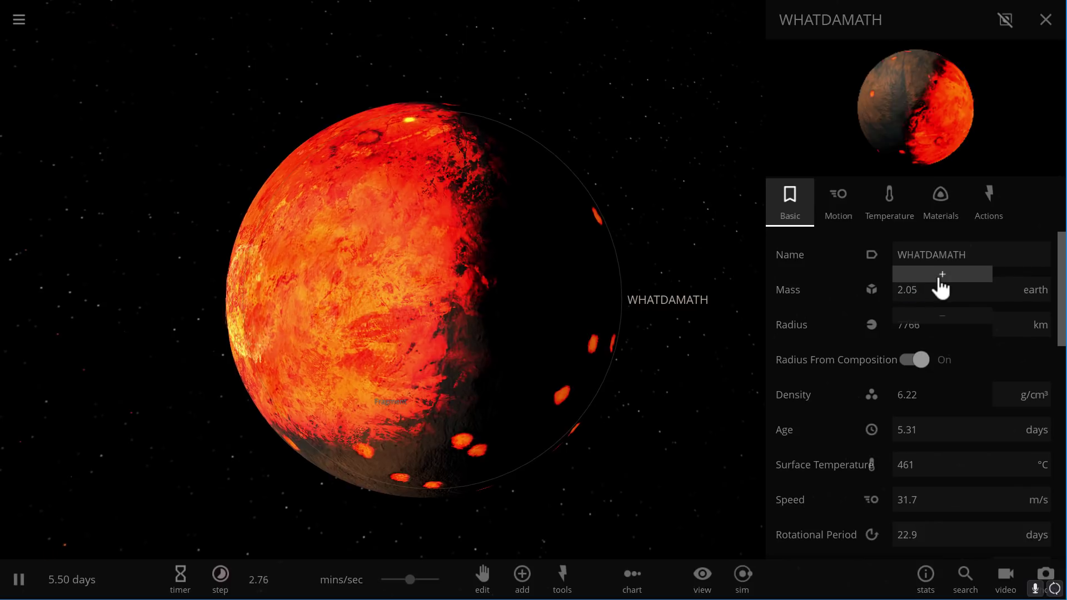
left_click(941, 275)
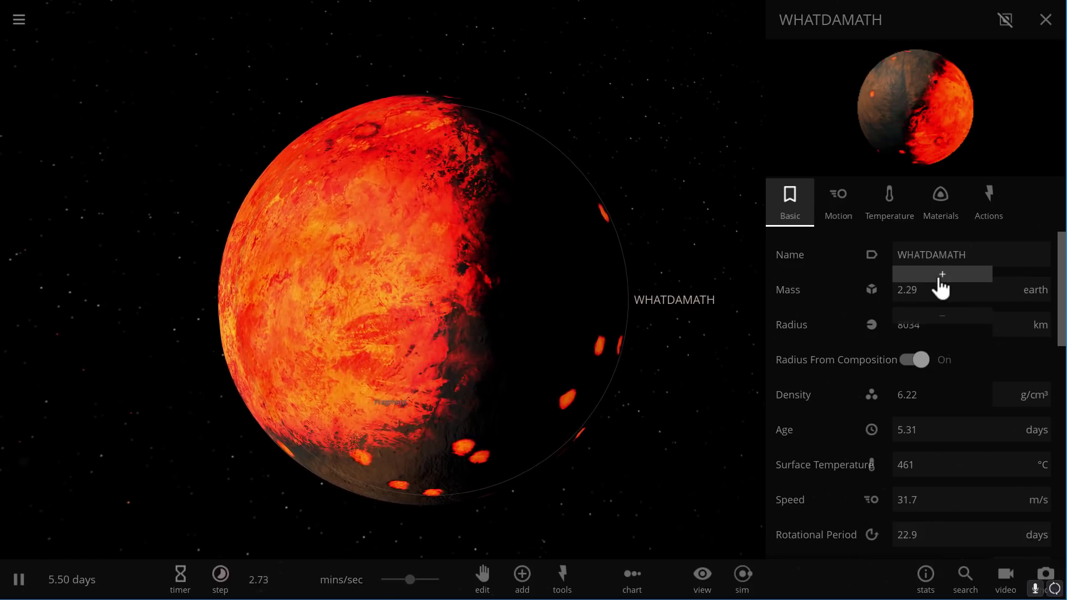
- Add water and hydrogen to WHATDAMATH's composition, bringing water to 6.05 % and hydrogen to 0.901 %
left_click(940, 202)
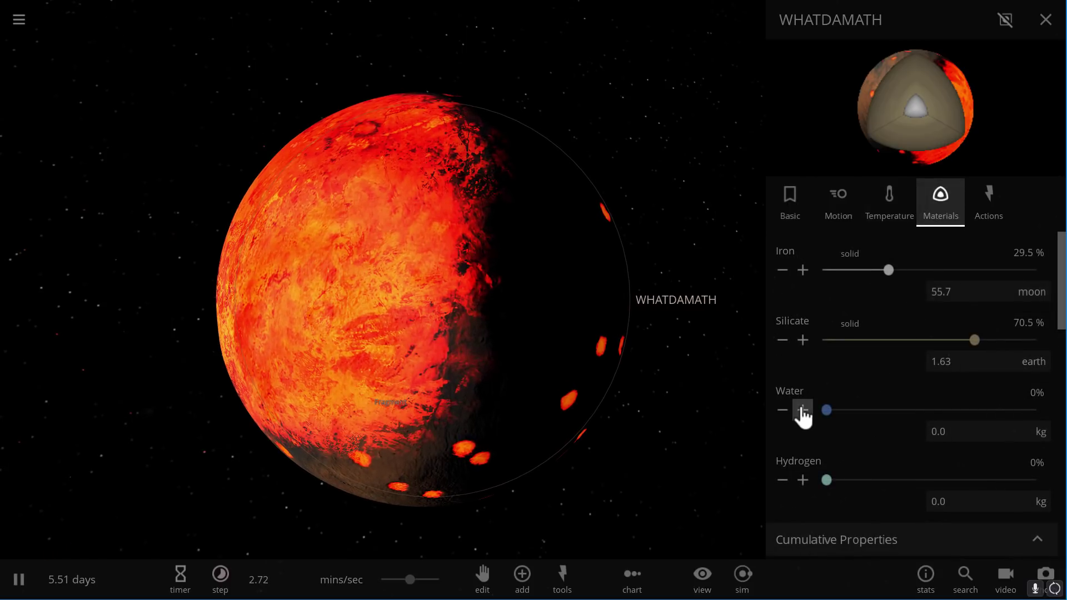
left_click(803, 410)
left_click(803, 411)
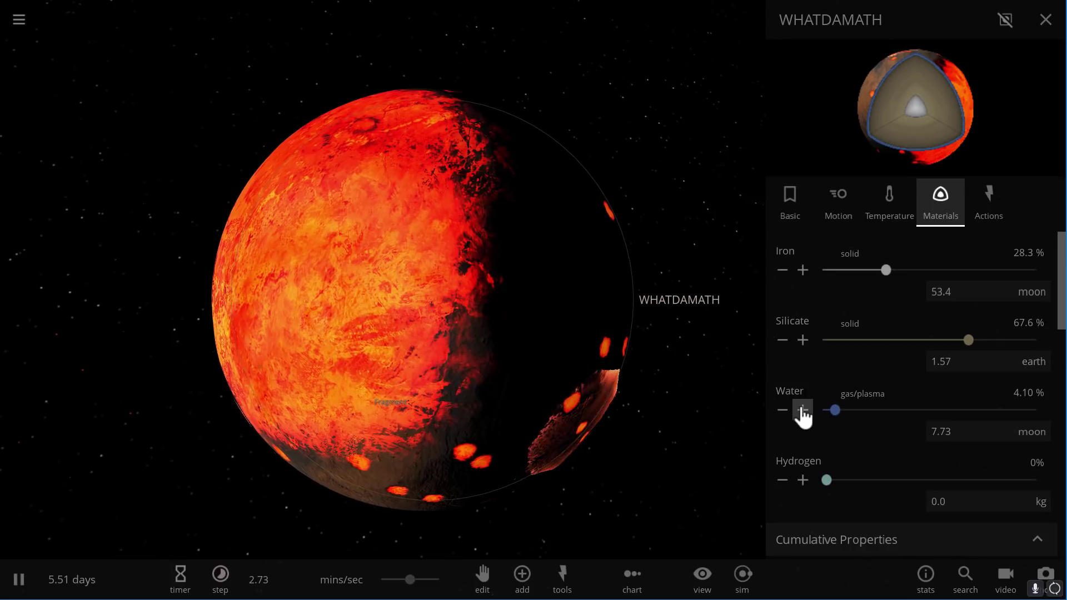
left_click(803, 481)
left_click(804, 480)
left_click(803, 481)
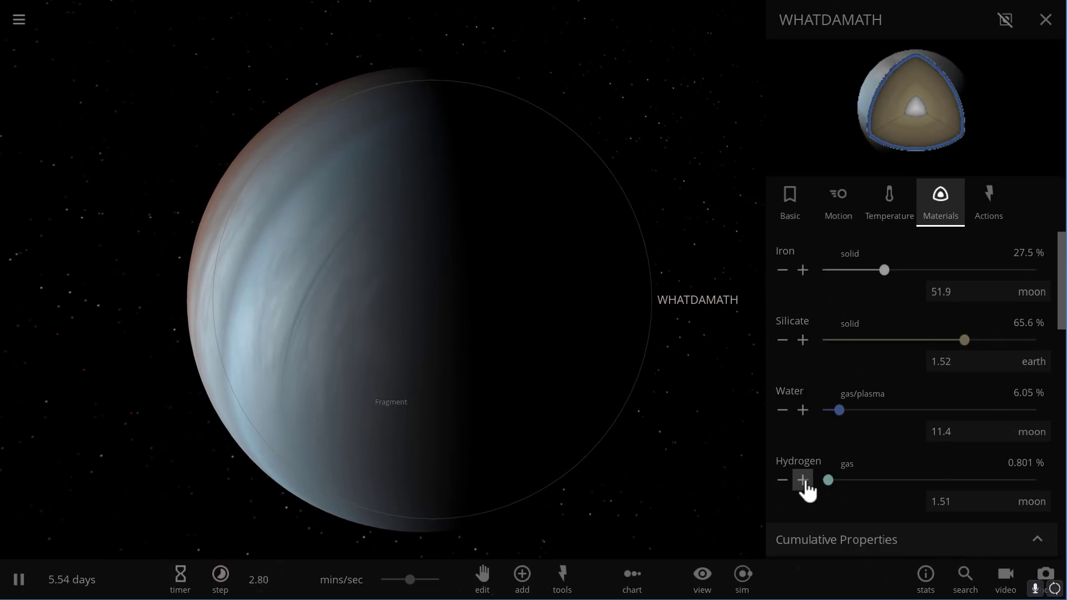
left_click(804, 480)
- Inspect the clouded planet from several angles and raise WHATDAMATH's mass stepwise to 2.88 earth
left_click_drag(617, 369, 682, 376)
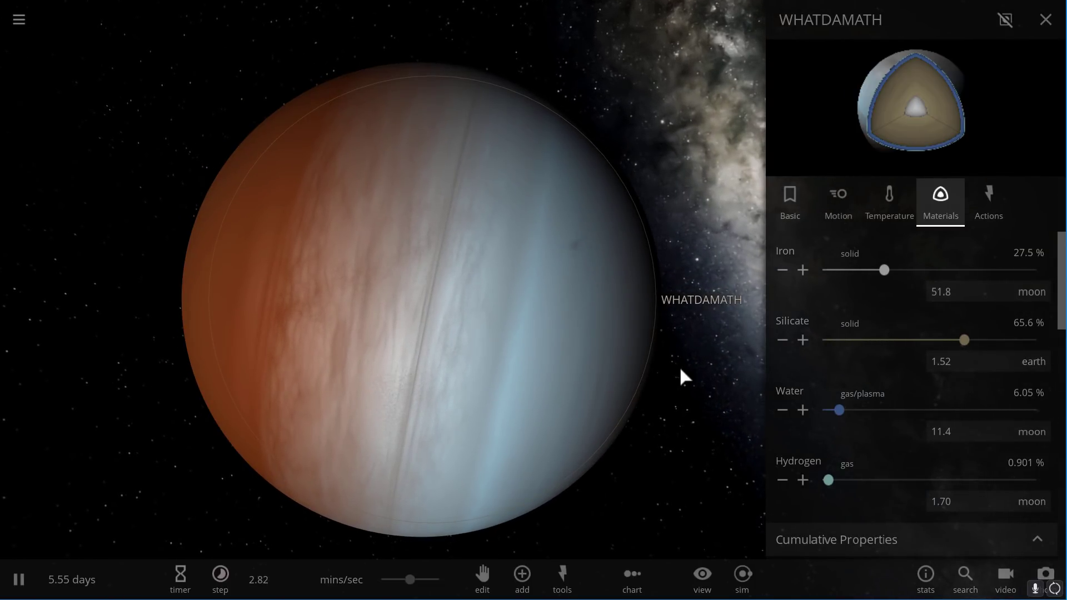
left_click_drag(650, 311, 560, 326)
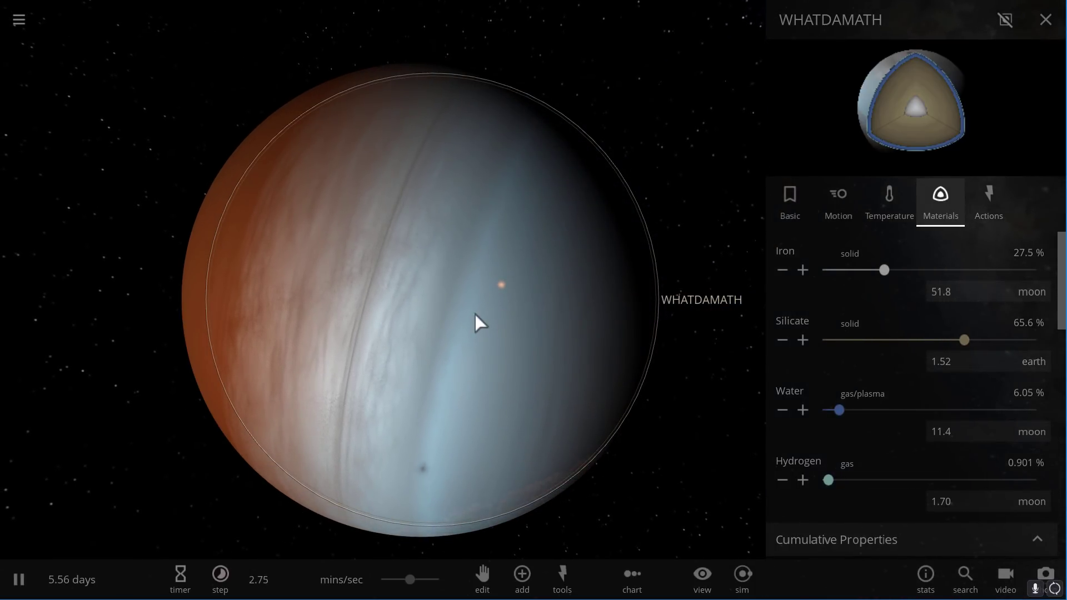
scroll(495, 308, "down", 5)
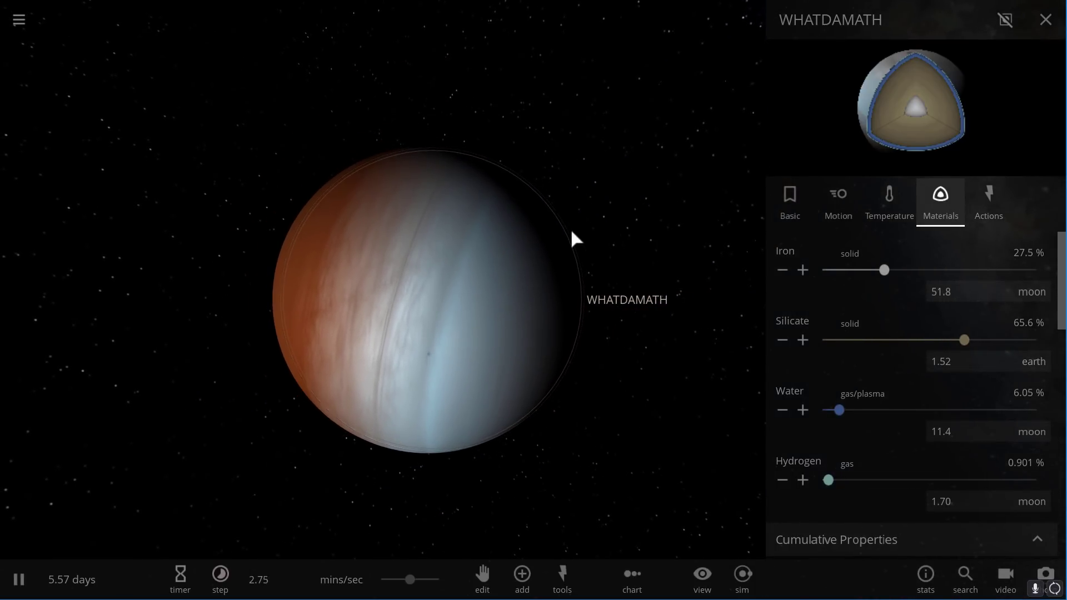
left_click_drag(575, 227, 560, 227)
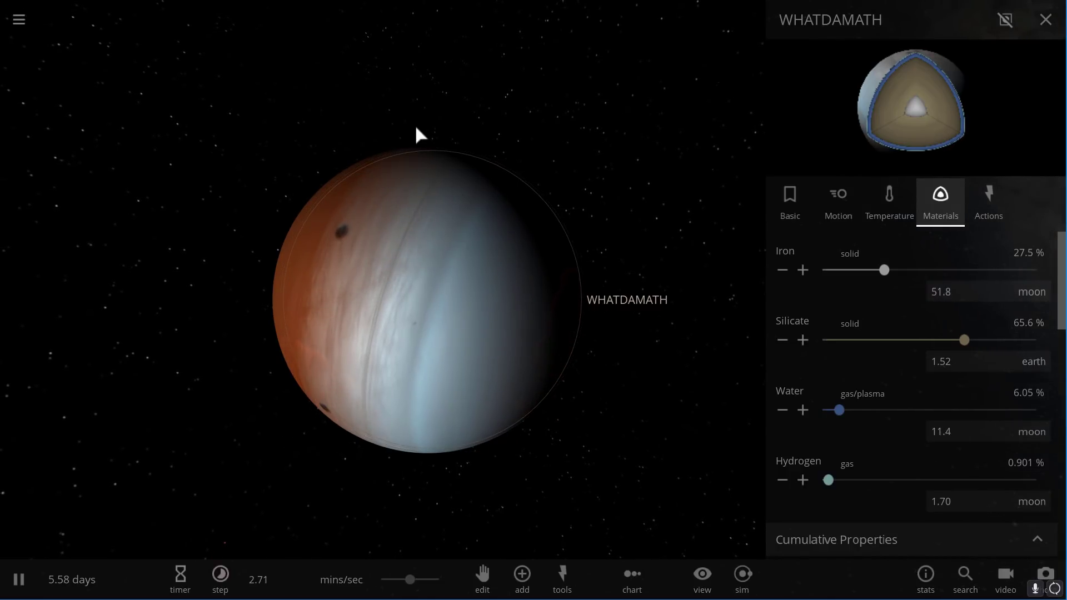
scroll(407, 139, "up", 3)
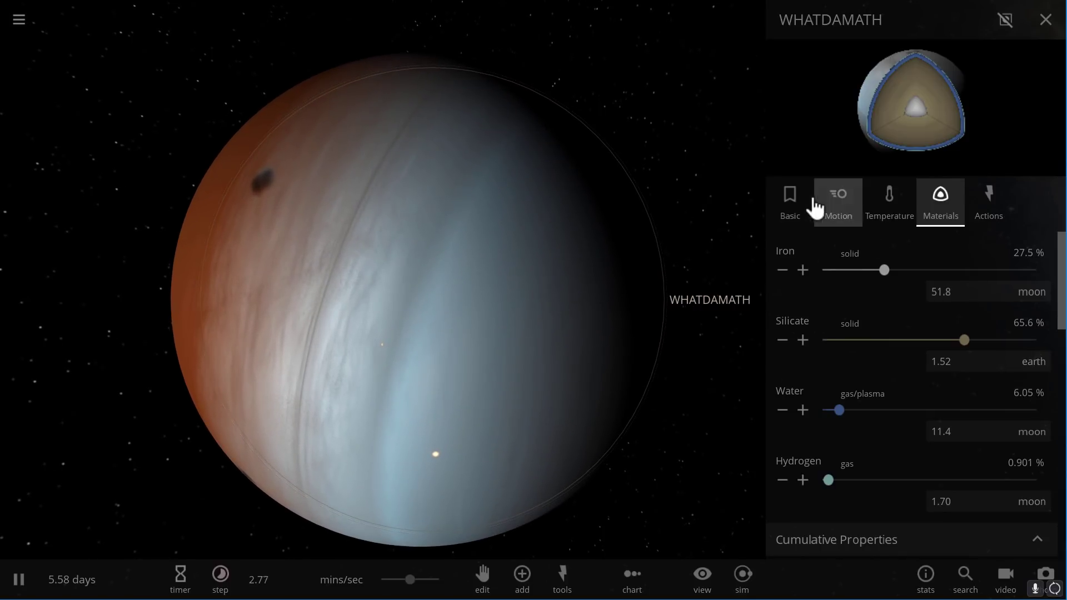
left_click(807, 206)
left_click(934, 286)
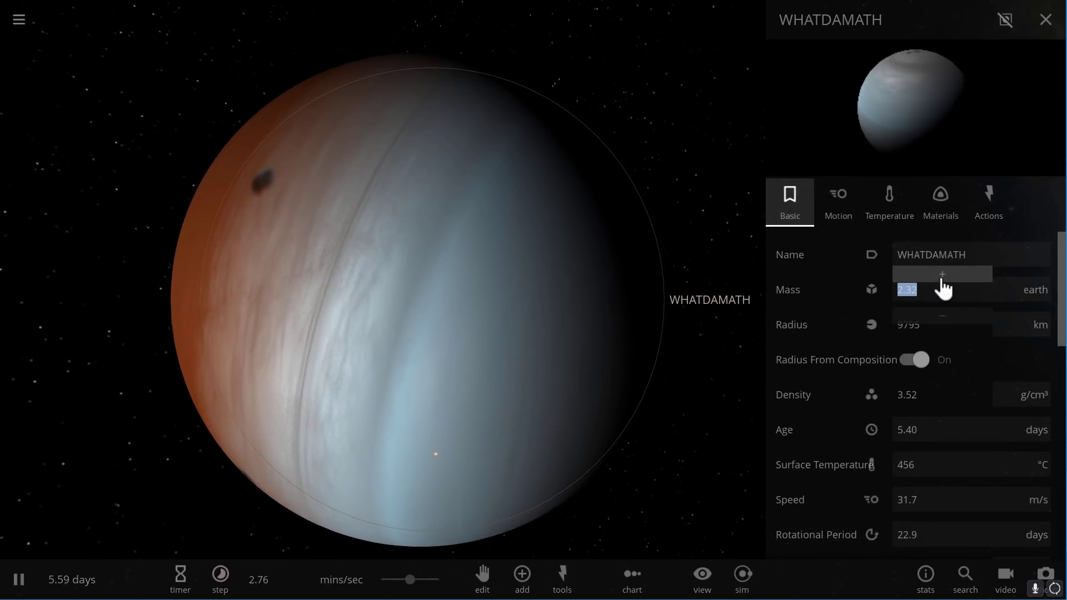
left_click(941, 280)
left_click(941, 279)
left_click(941, 280)
left_click(941, 280)
left_click(941, 280)
left_click(941, 280)
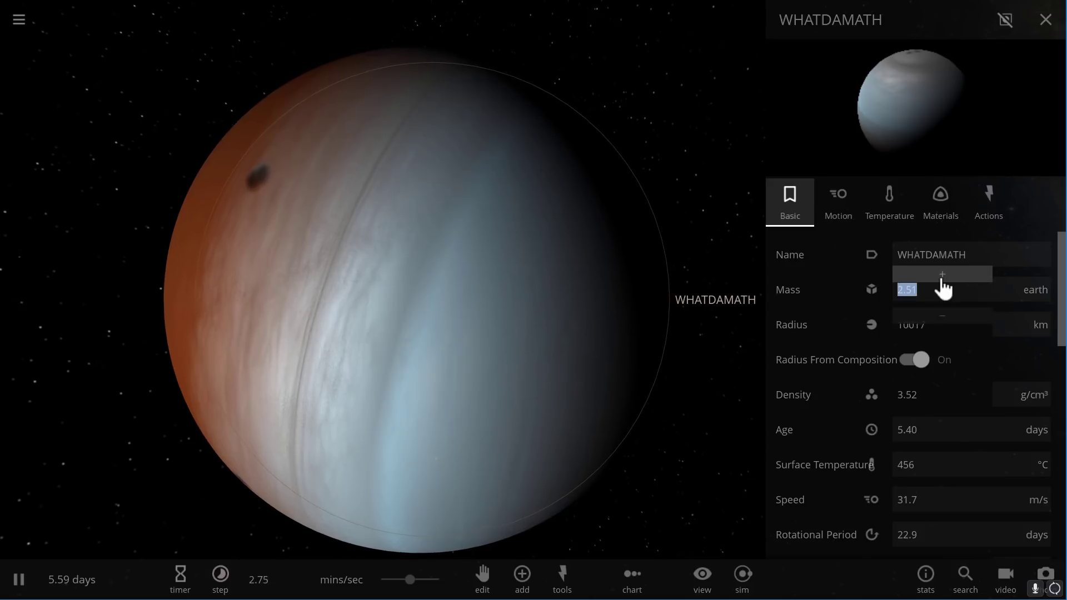
left_click(941, 280)
left_click(941, 280)
left_click(942, 275)
left_click(943, 275)
left_click(943, 275)
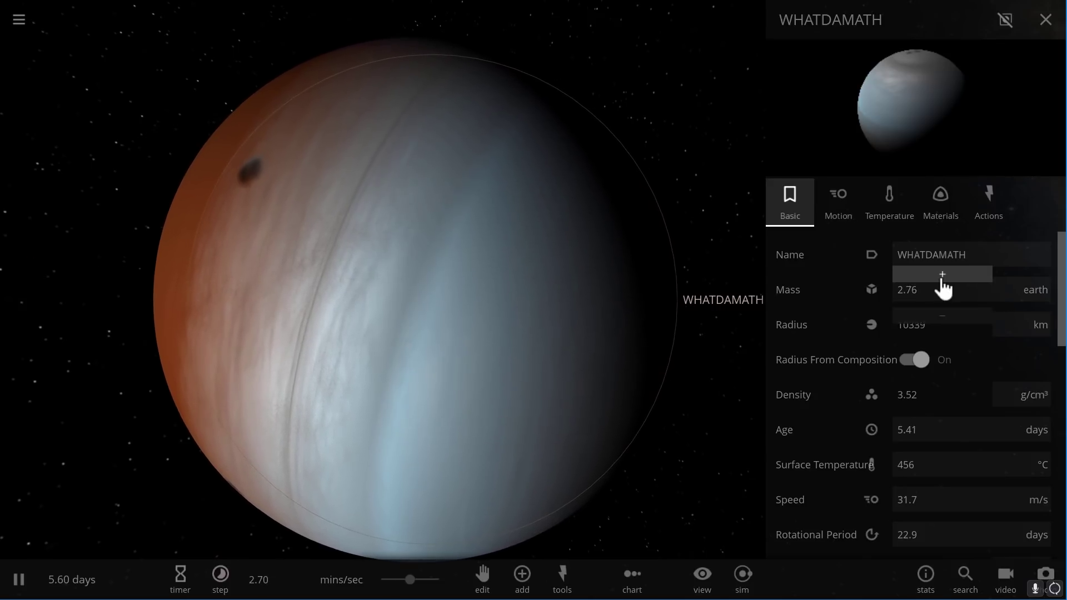
left_click(943, 275)
left_click(943, 275)
- Increase WHATDAMATH's mass stepwise to 7.30 earth
scroll(565, 275, "down", 5)
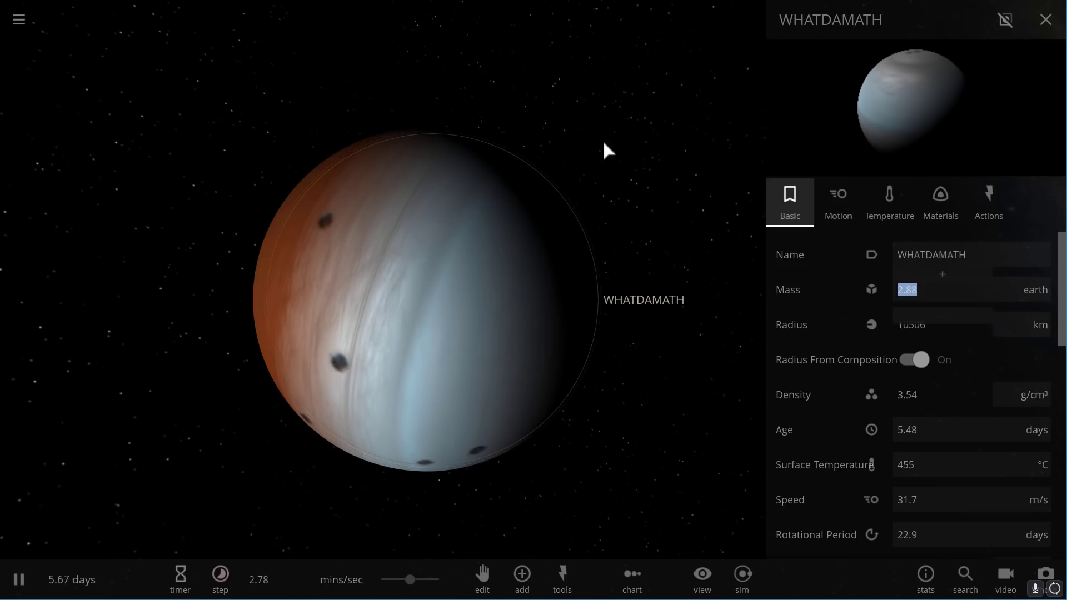
scroll(720, 377, "down", 5)
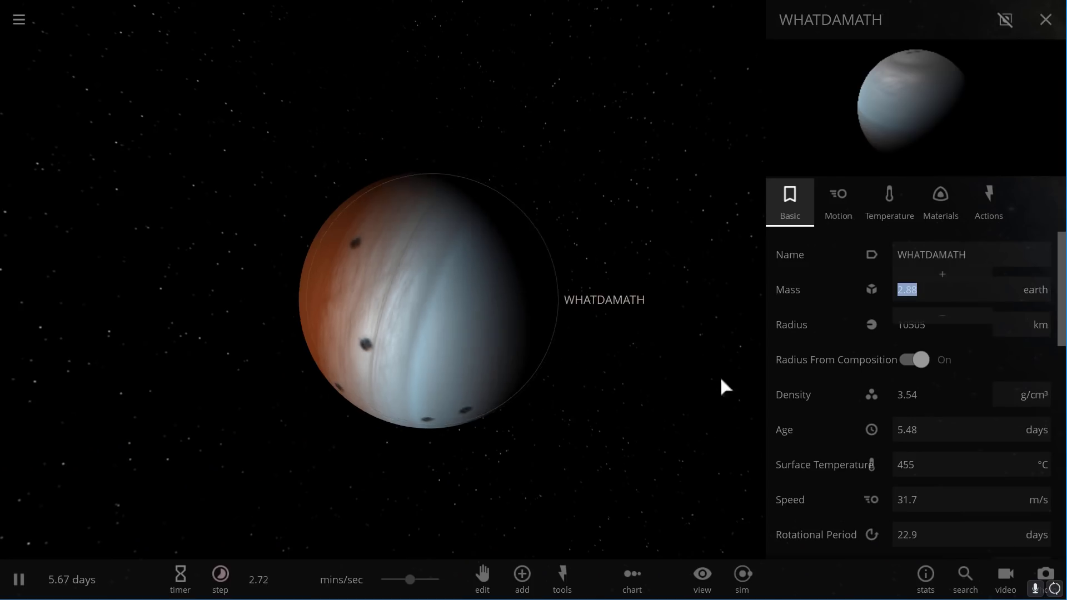
left_click(952, 285)
left_click(952, 285)
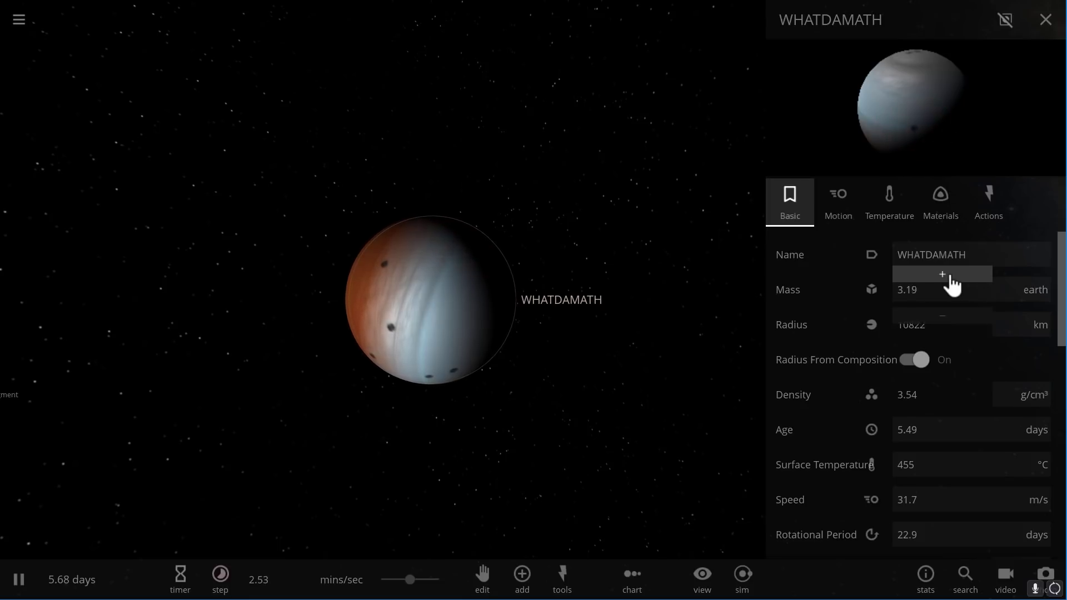
left_click(952, 285)
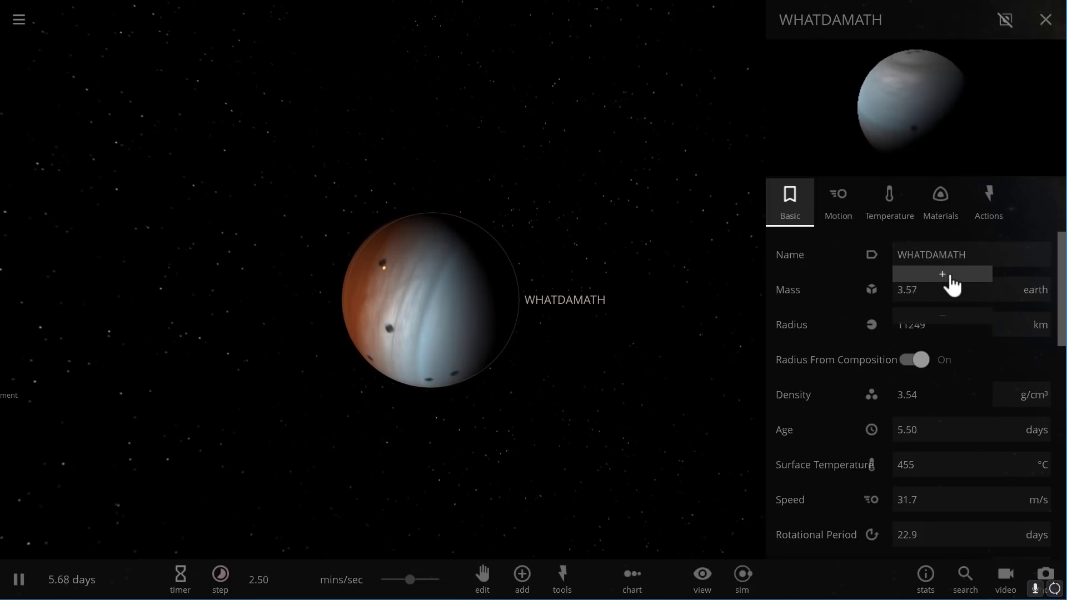
left_click(948, 284)
left_click(943, 284)
left_click(943, 283)
left_click(944, 286)
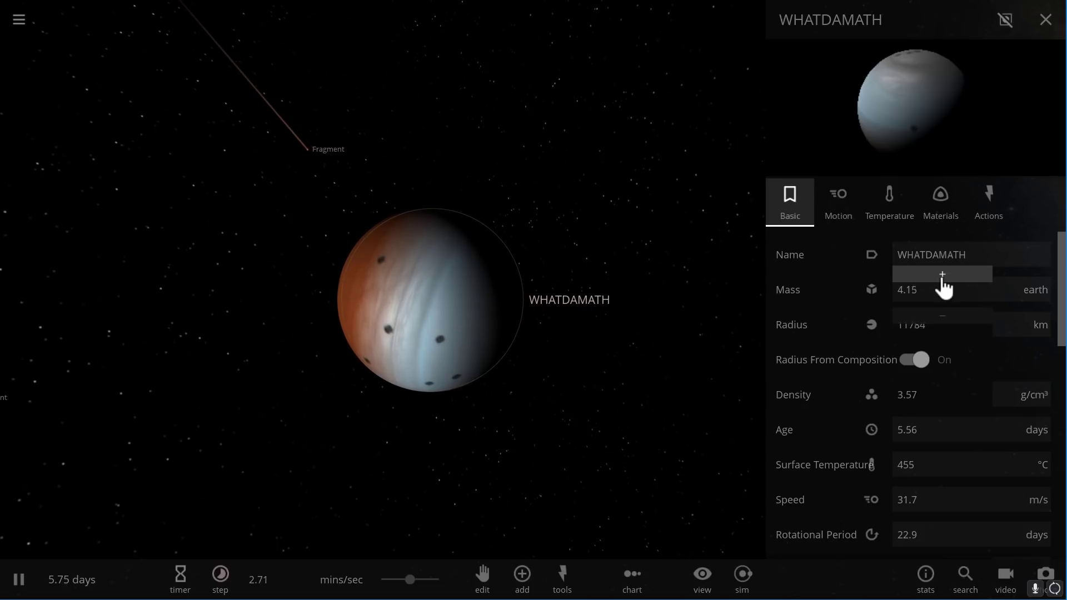
left_click(944, 284)
left_click(944, 285)
left_click(944, 284)
left_click(944, 285)
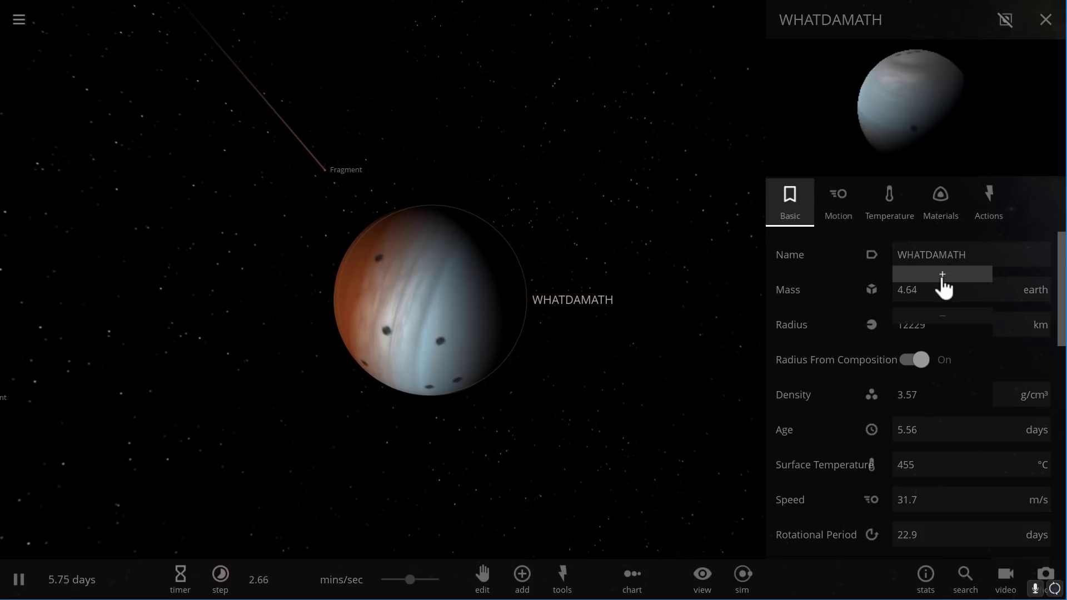
left_click(943, 284)
left_click(944, 284)
left_click(944, 285)
left_click(943, 284)
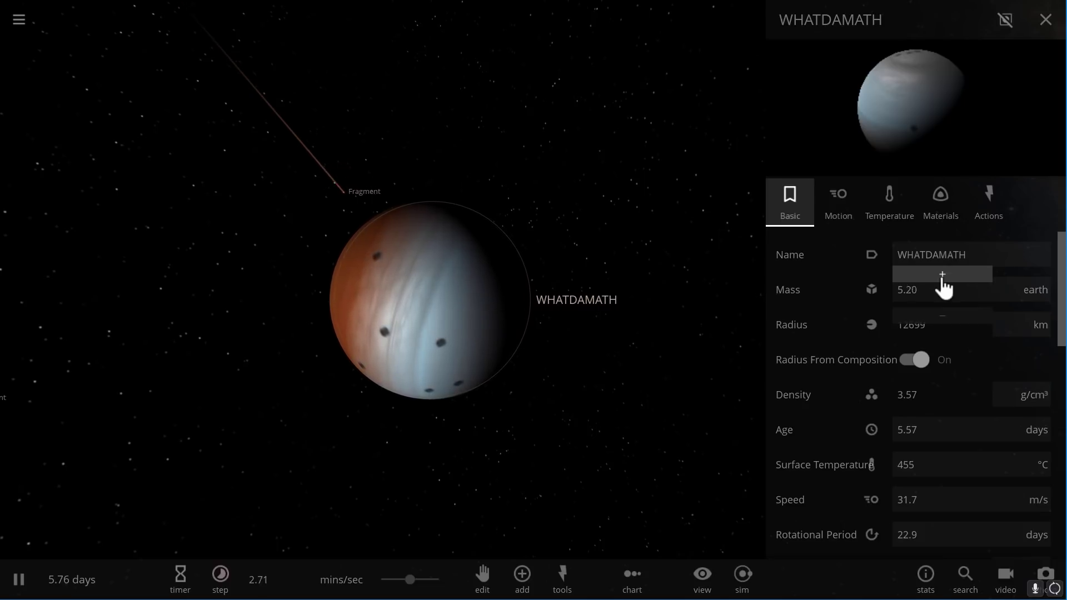
left_click(944, 285)
left_click(943, 284)
left_click(944, 284)
left_click(944, 285)
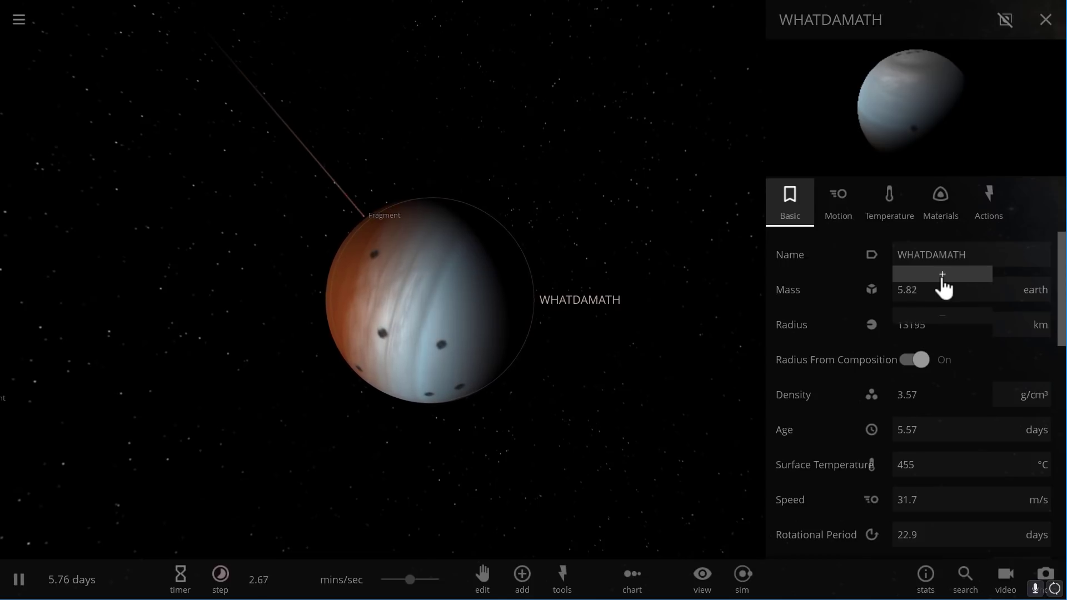
left_click(944, 284)
left_click(943, 285)
left_click(944, 284)
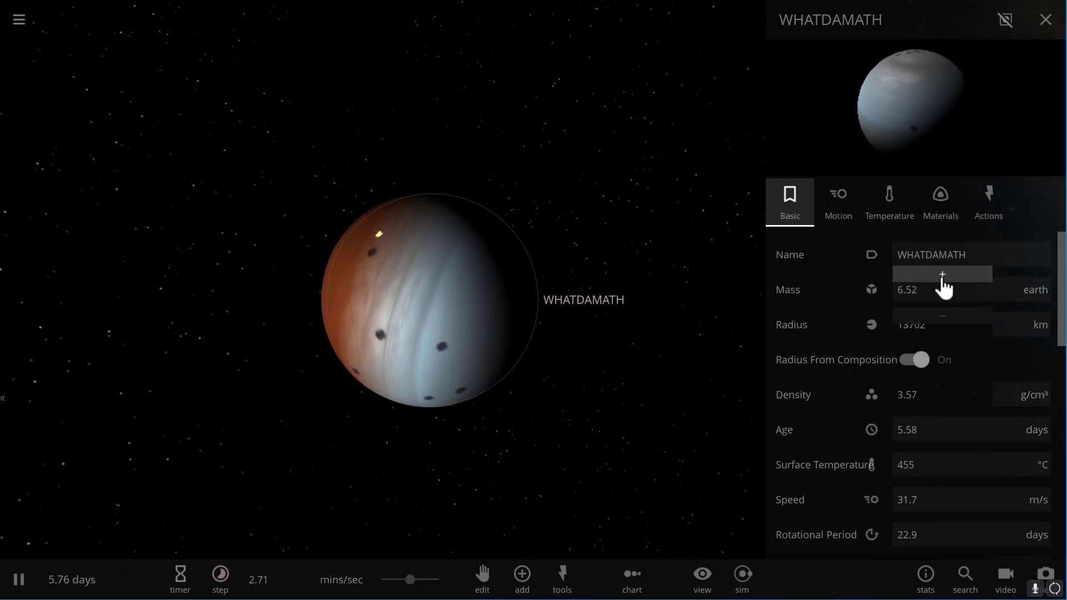
left_click(943, 284)
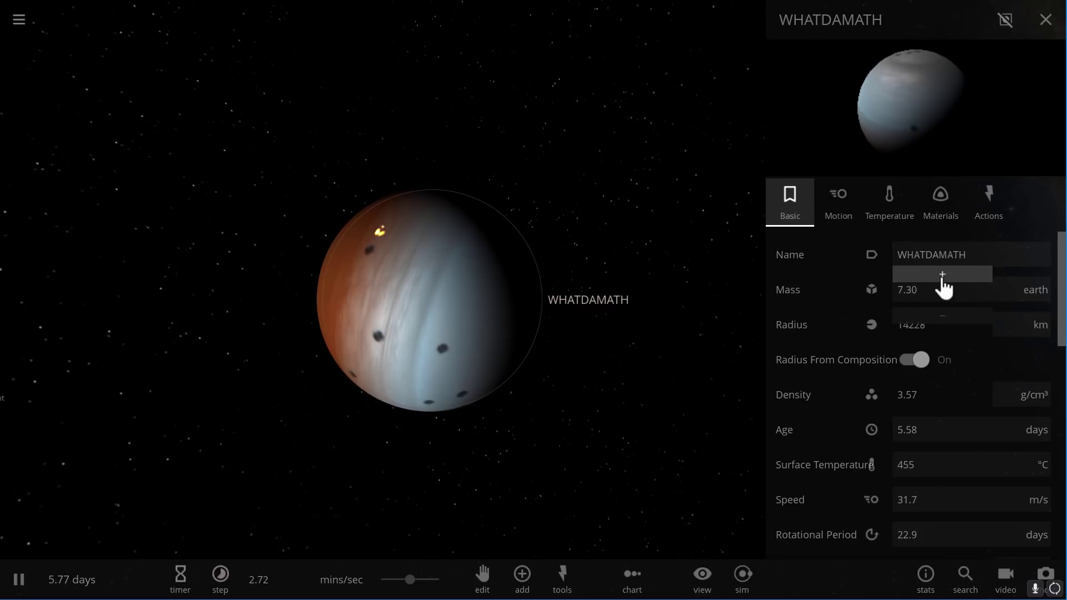
- Increase WHATDAMATH's mass stepwise to 11.0 earth
left_click(943, 284)
scroll(611, 338, "up", 3)
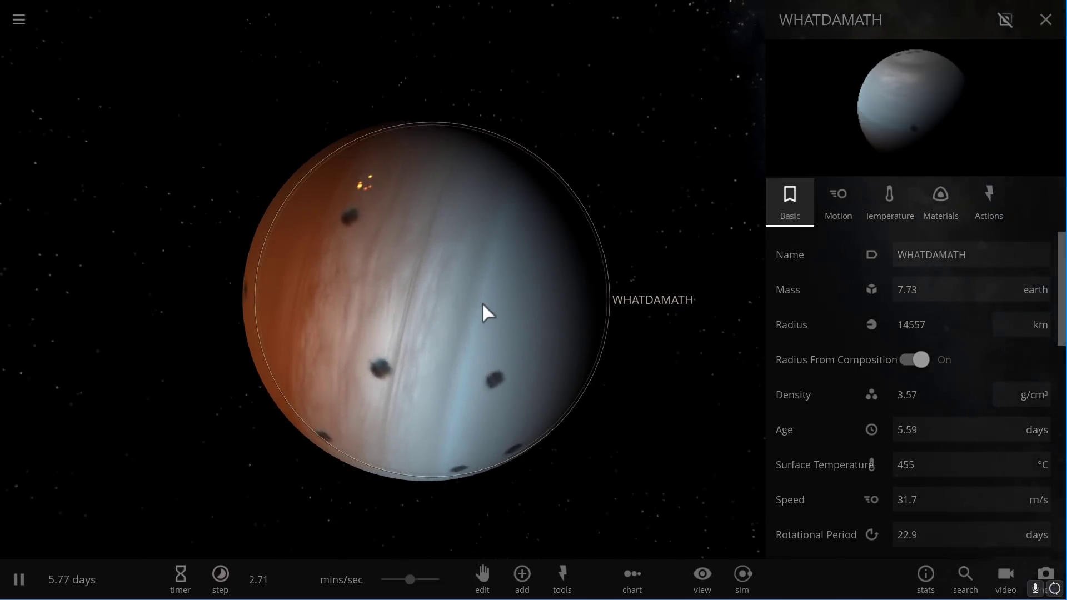
scroll(482, 304, "up", 2)
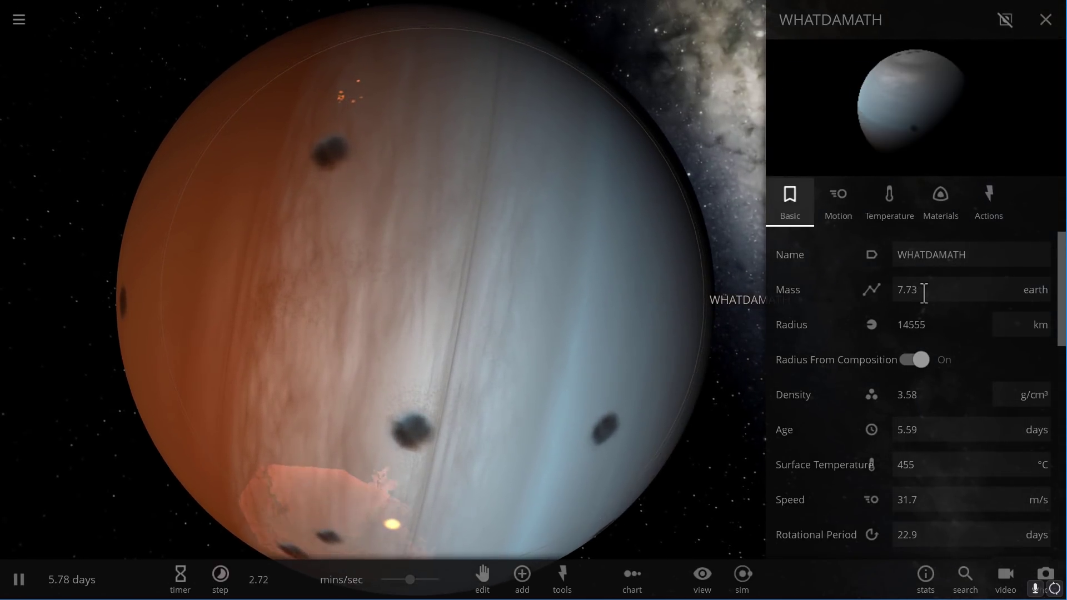
left_click(940, 286)
left_click(943, 285)
left_click(943, 284)
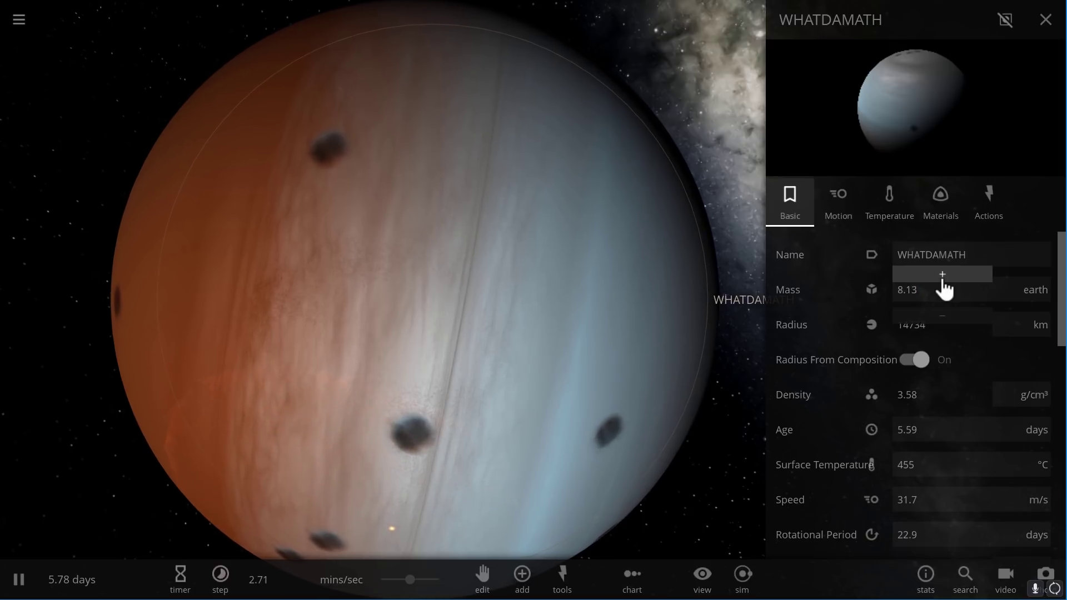
left_click(943, 285)
left_click(943, 285)
left_click(943, 284)
left_click(943, 285)
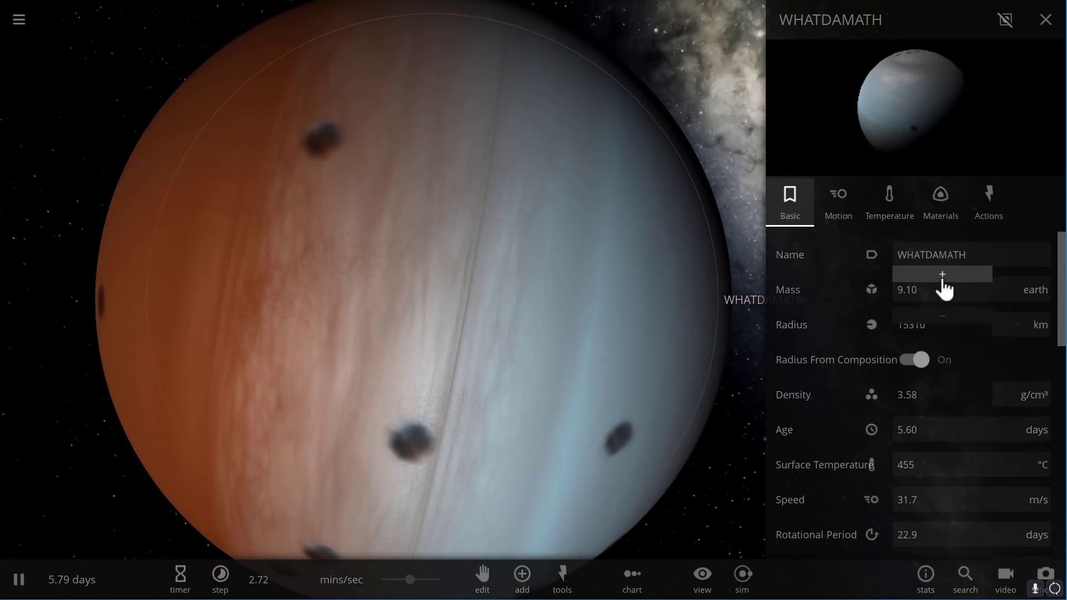
left_click(943, 285)
left_click(943, 284)
left_click(943, 285)
left_click(943, 285)
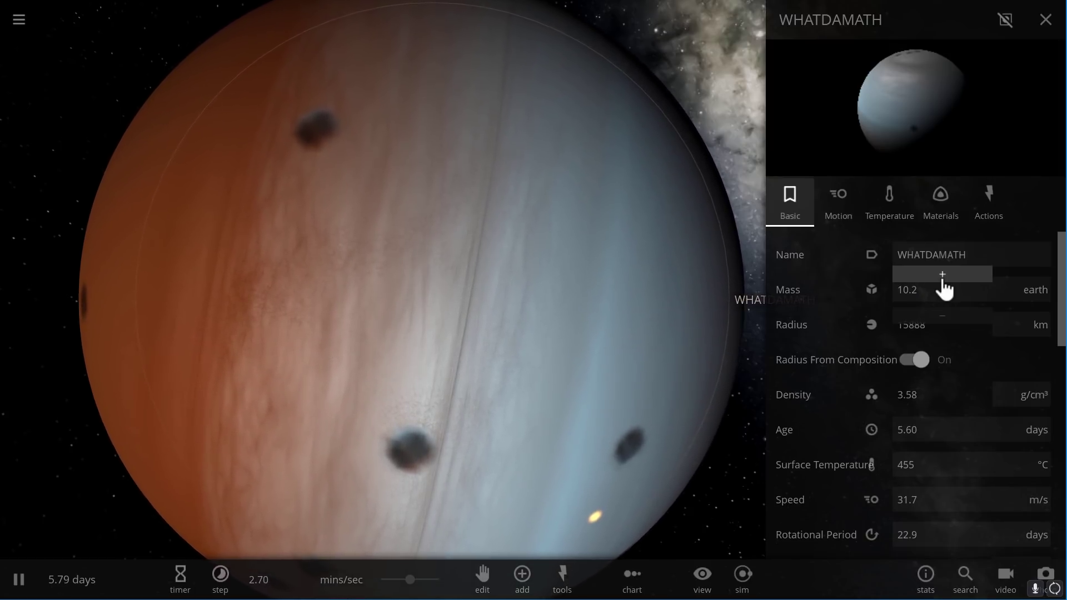
left_click(943, 284)
left_click(943, 281)
left_click(943, 281)
- Keep increasing WHATDAMATH's mass in small increments until it reaches 17.5 earth
left_click(938, 286)
scroll(654, 315, "down", 5)
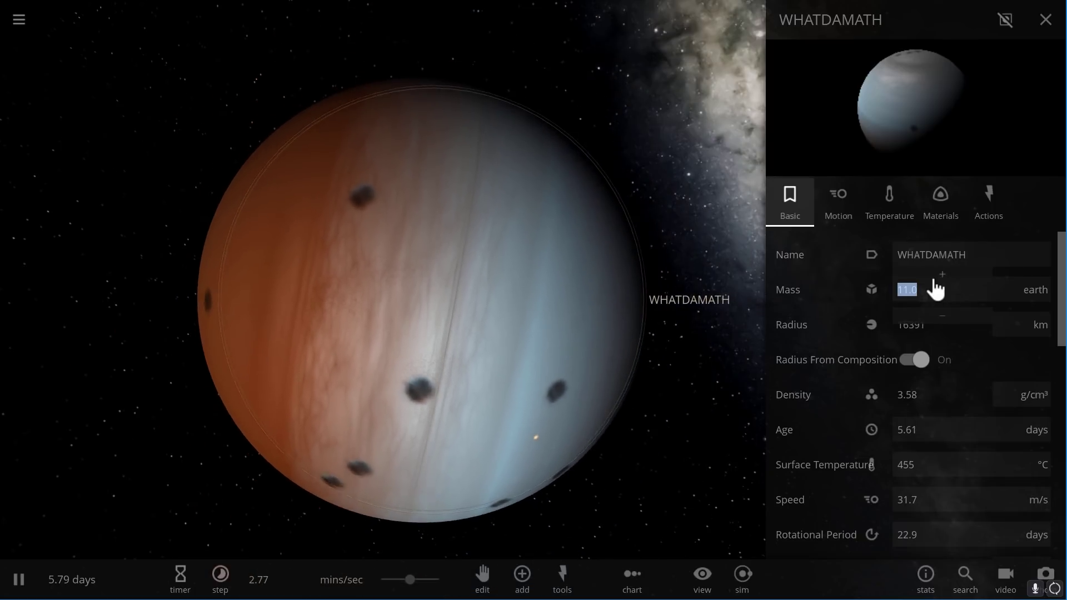
left_click(935, 278)
left_click(936, 278)
left_click(935, 278)
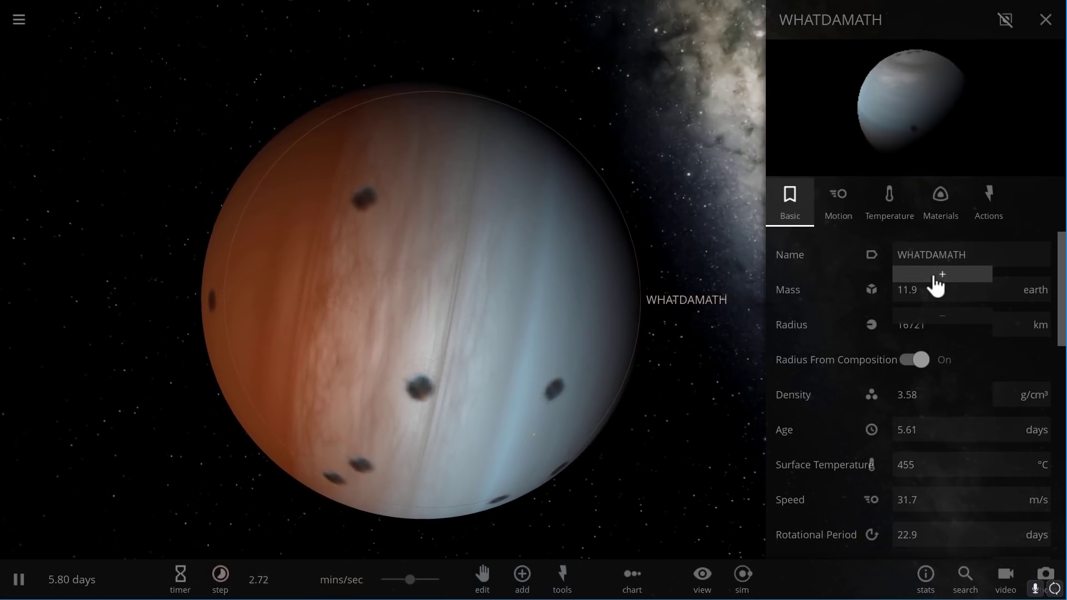
left_click(935, 278)
left_click(938, 278)
left_click(940, 278)
left_click(940, 278)
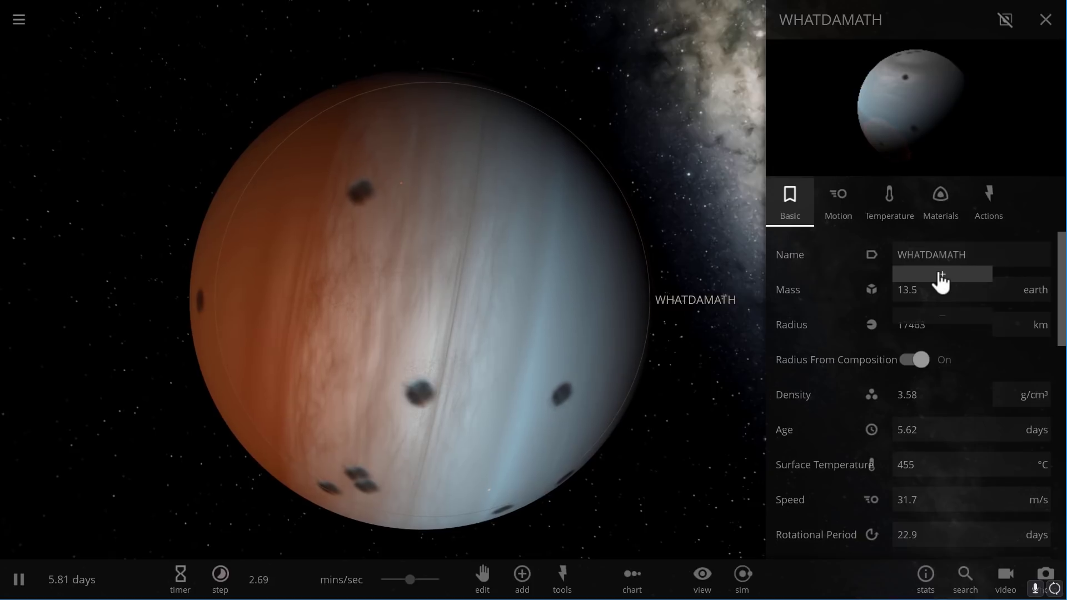
left_click(941, 277)
left_click(941, 276)
left_click(942, 276)
left_click(941, 276)
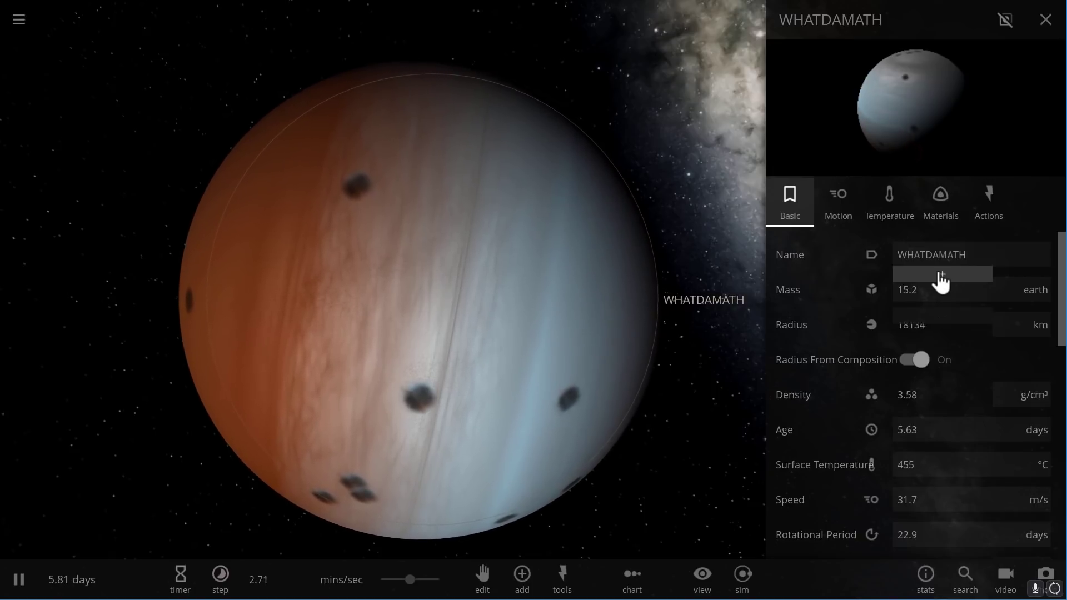
left_click(942, 277)
left_click(941, 276)
left_click(941, 276)
left_click(941, 276)
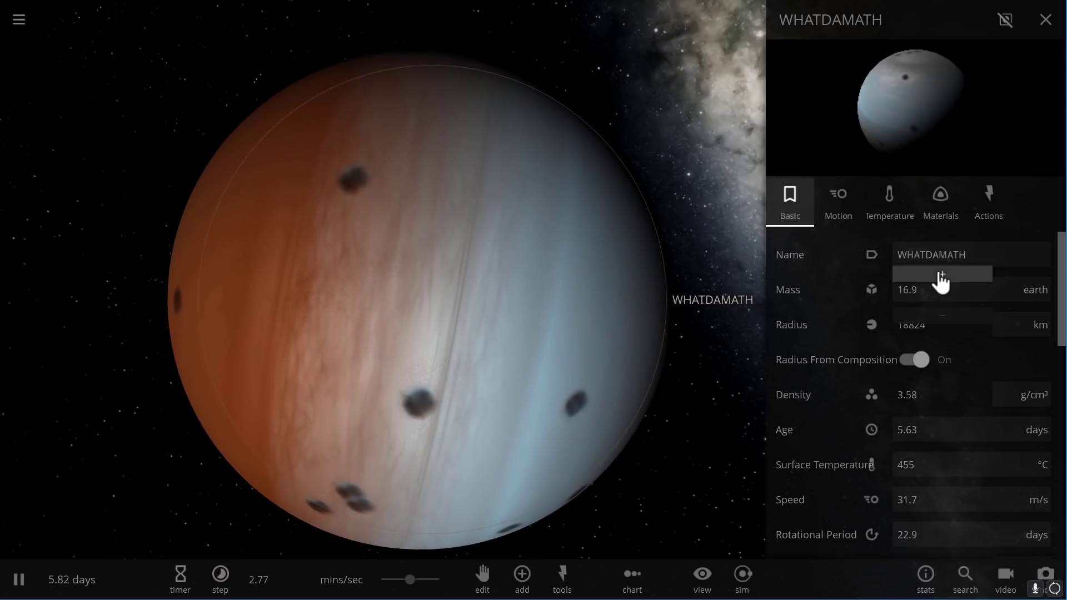
left_click(941, 276)
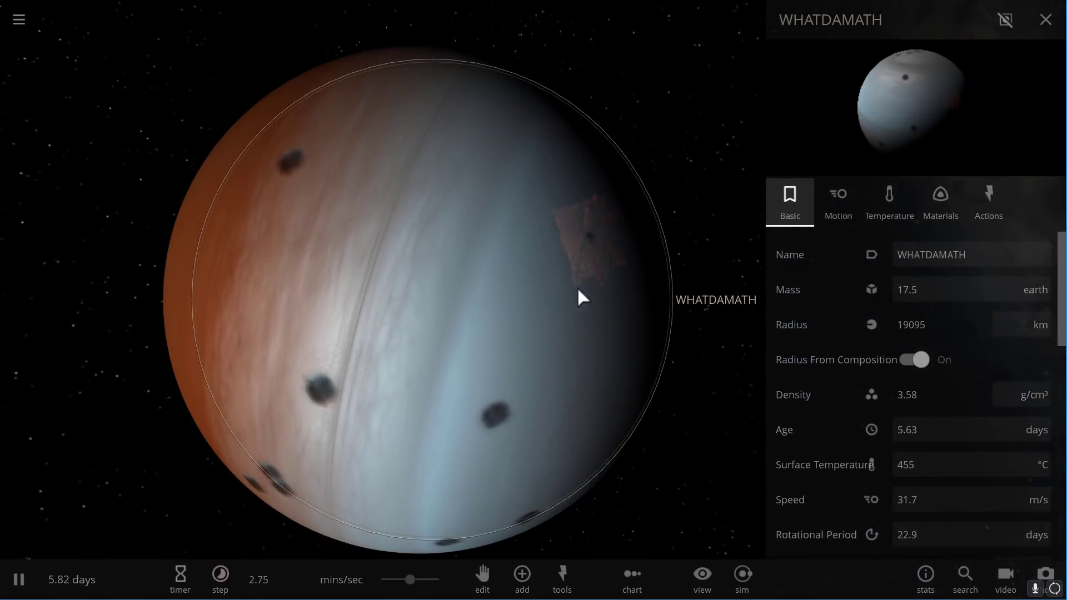
- Raise WHATDAMATH's mass past 19.9 earth in increments and set it to 100 earth
scroll(436, 365, "down", 5)
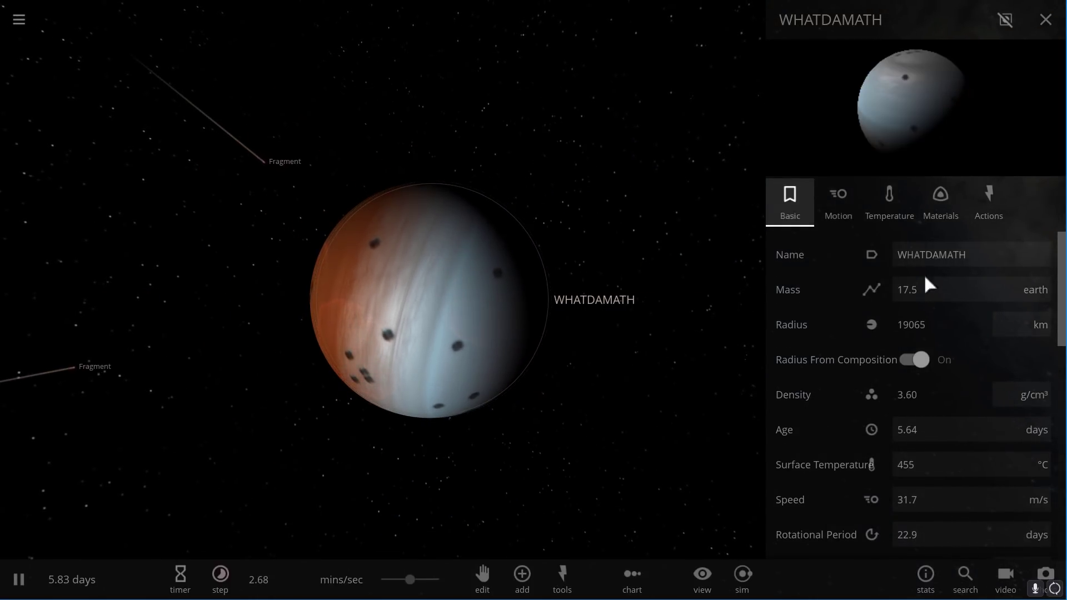
left_click(941, 287)
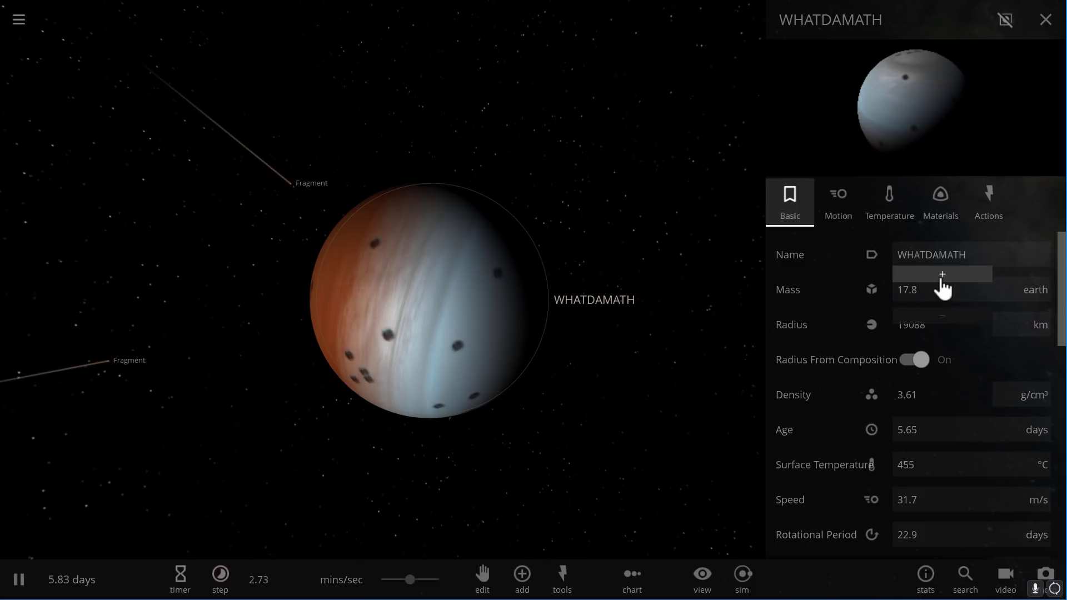
left_click(941, 280)
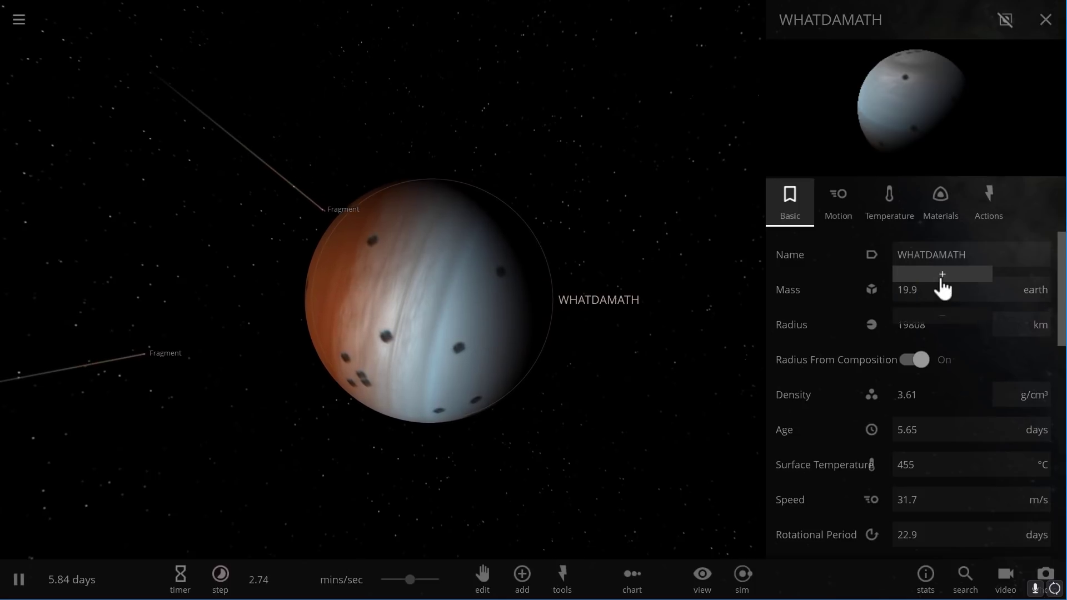
left_click_drag(941, 280, 942, 280)
type("1")
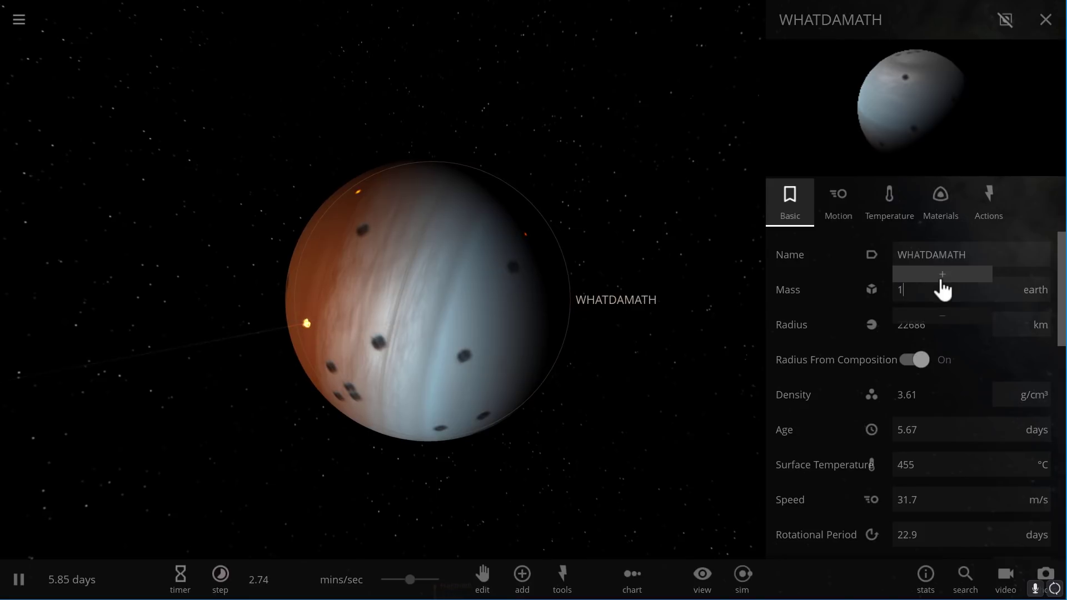
type("00")
key("Return")
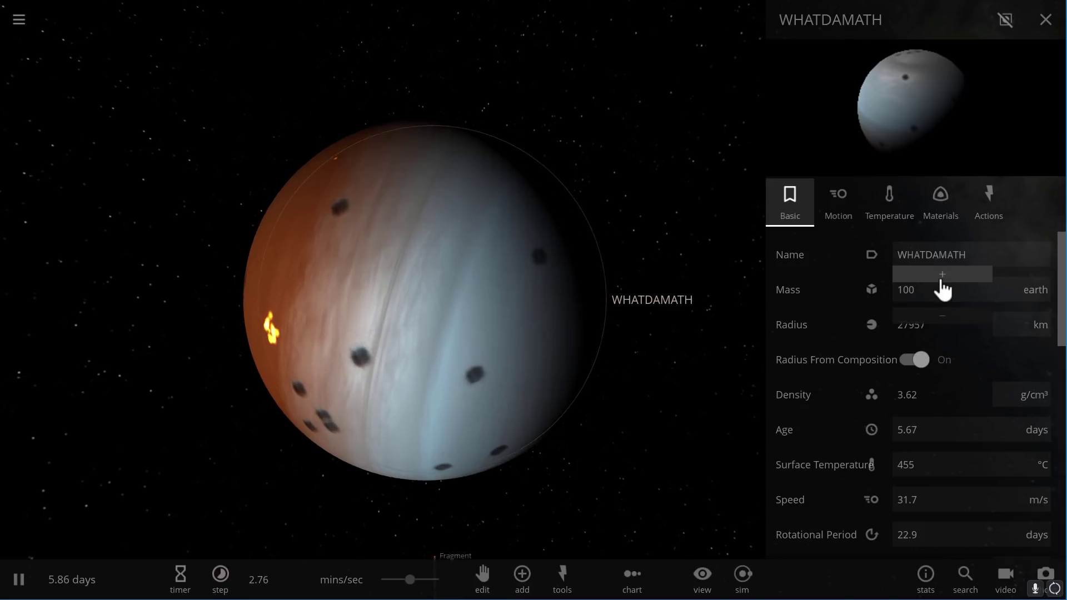
- Switch WHATDAMATH's mass unit from earth to jupiter and set the mass to 0.4 jupiter
left_click(1034, 299)
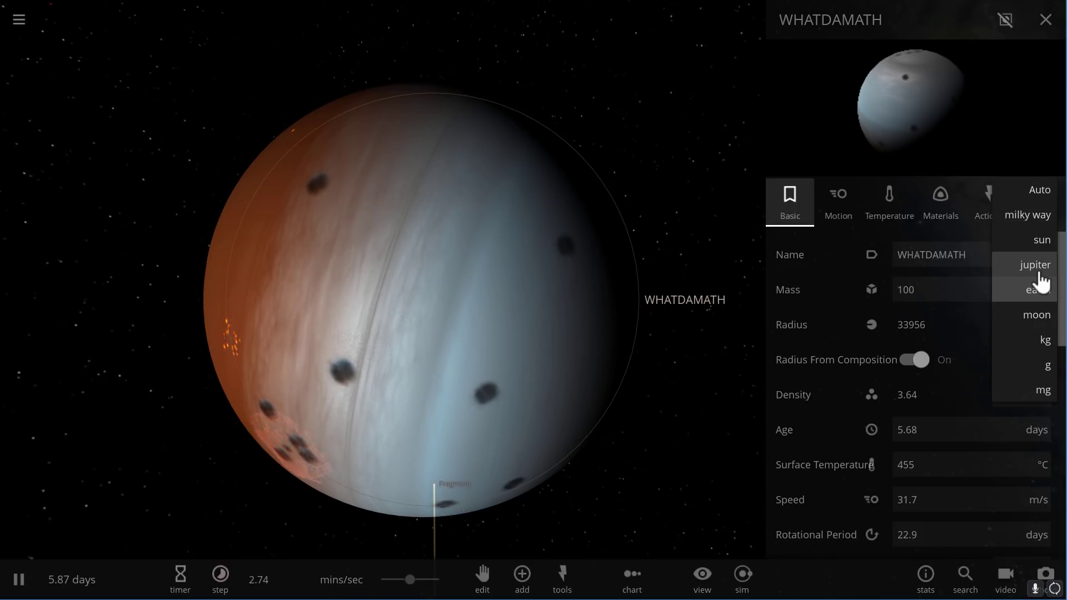
left_click(1035, 272)
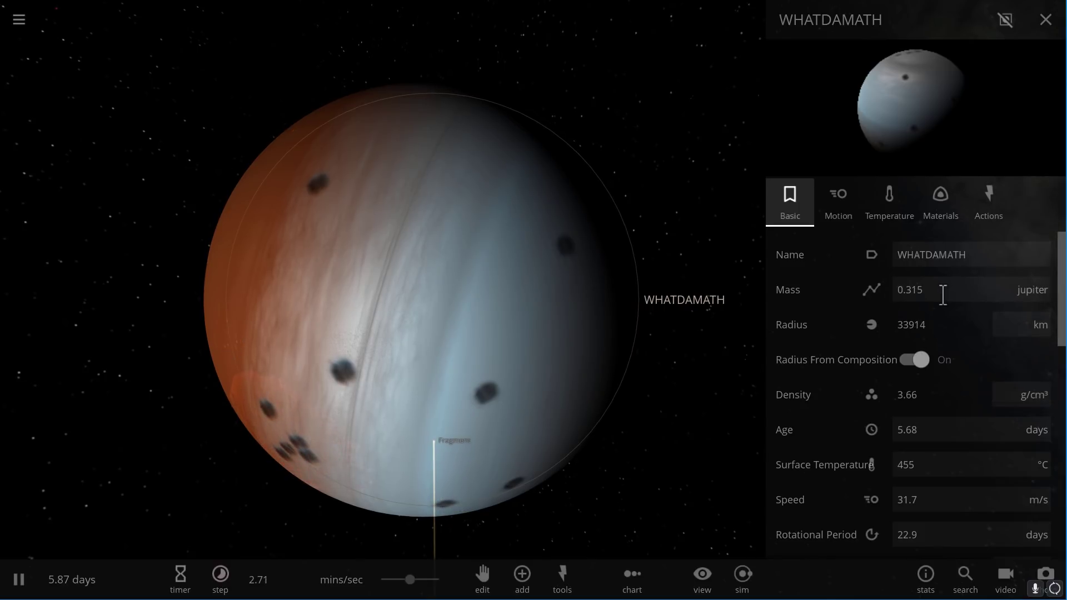
left_click(939, 294)
left_click(930, 292)
left_click_drag(909, 289, 938, 289)
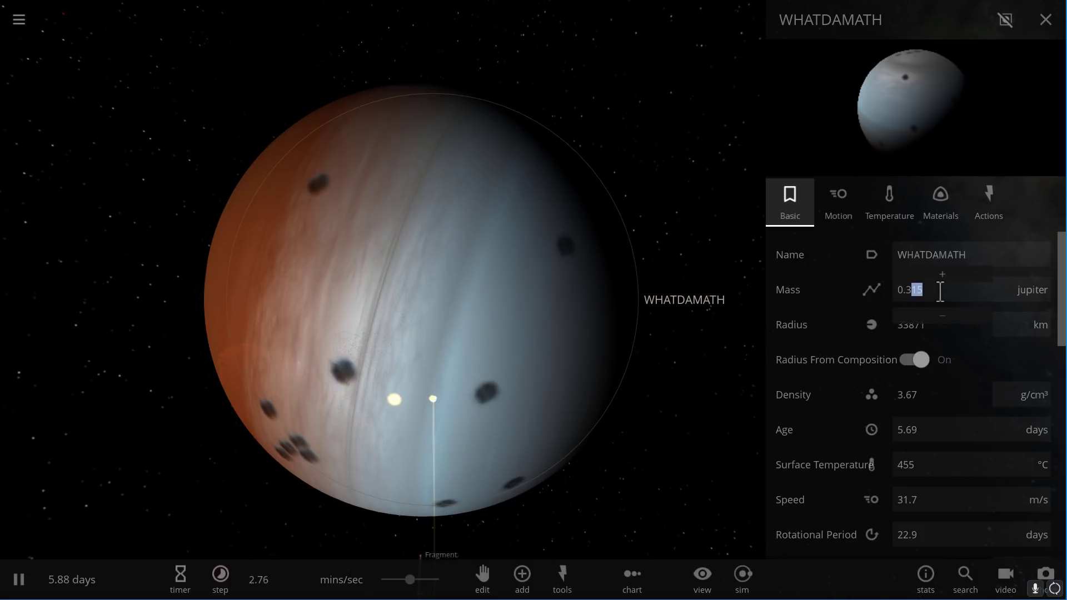
key("BackSpace")
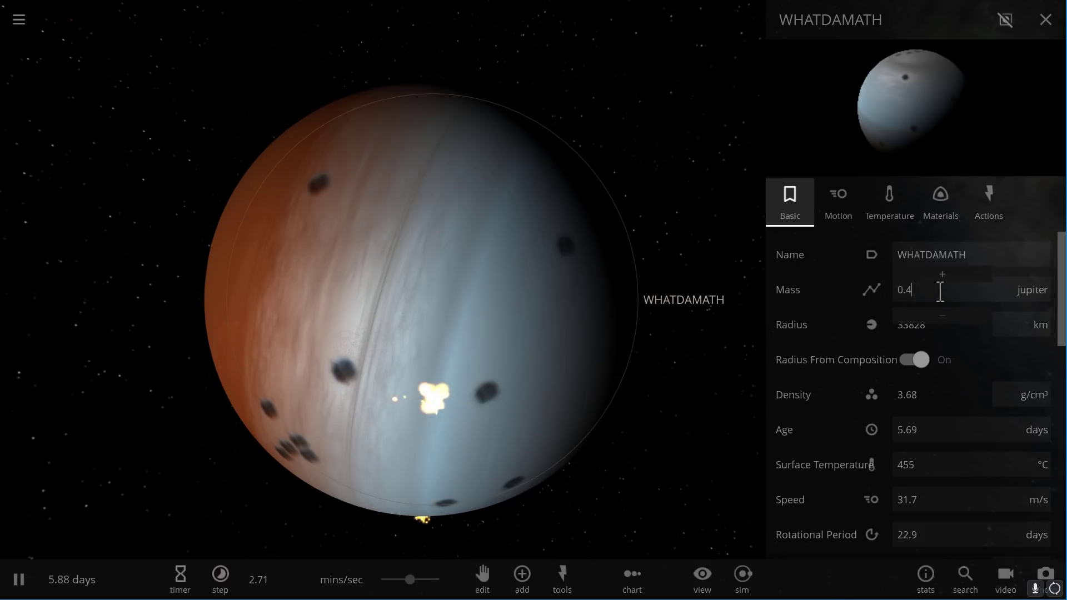
type("4")
key("Return")
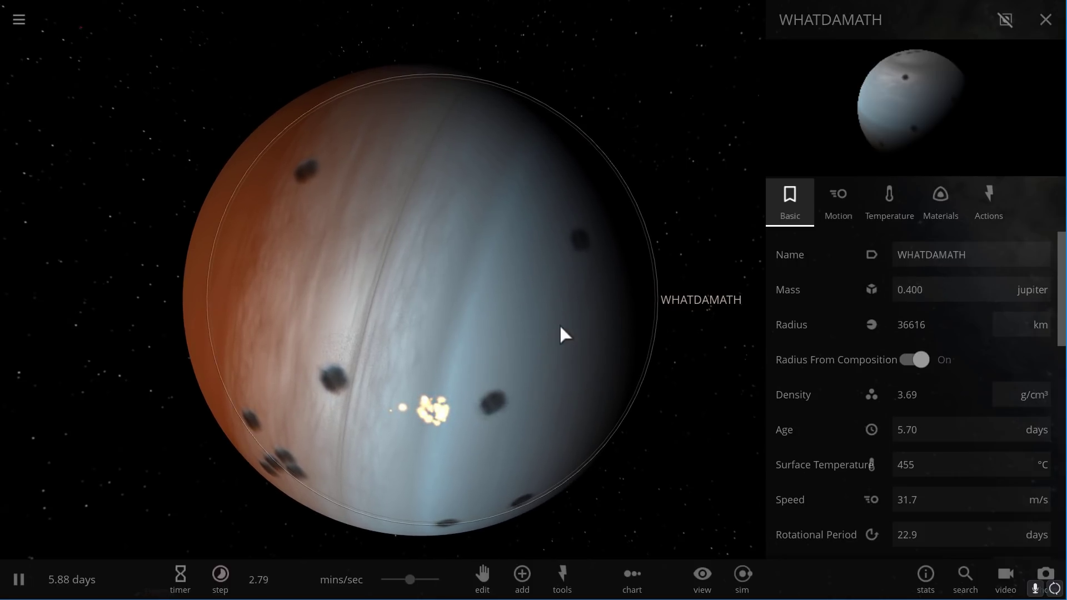
- Increase WHATDAMATH's mass to 1.13 jupiter and view the whole planet
left_click(944, 291)
left_click(938, 279)
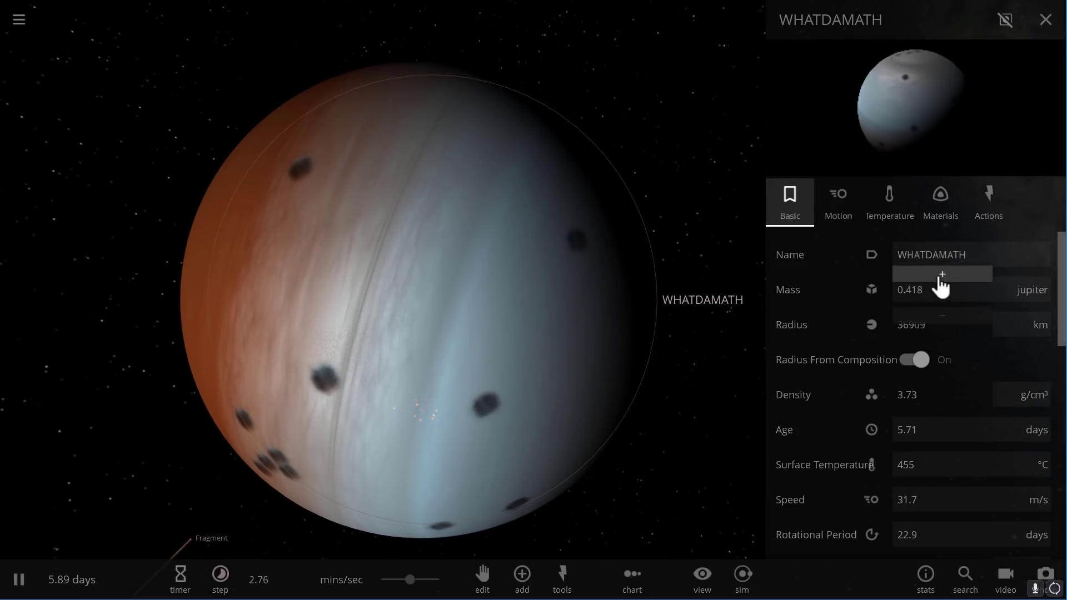
left_click_drag(941, 286, 941, 281)
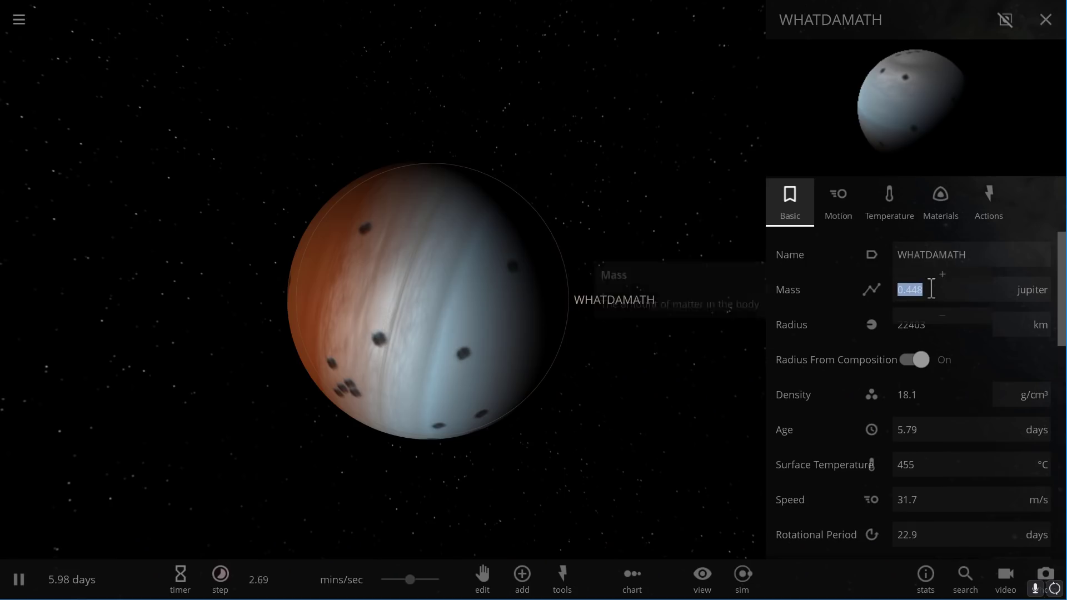
left_click(943, 276)
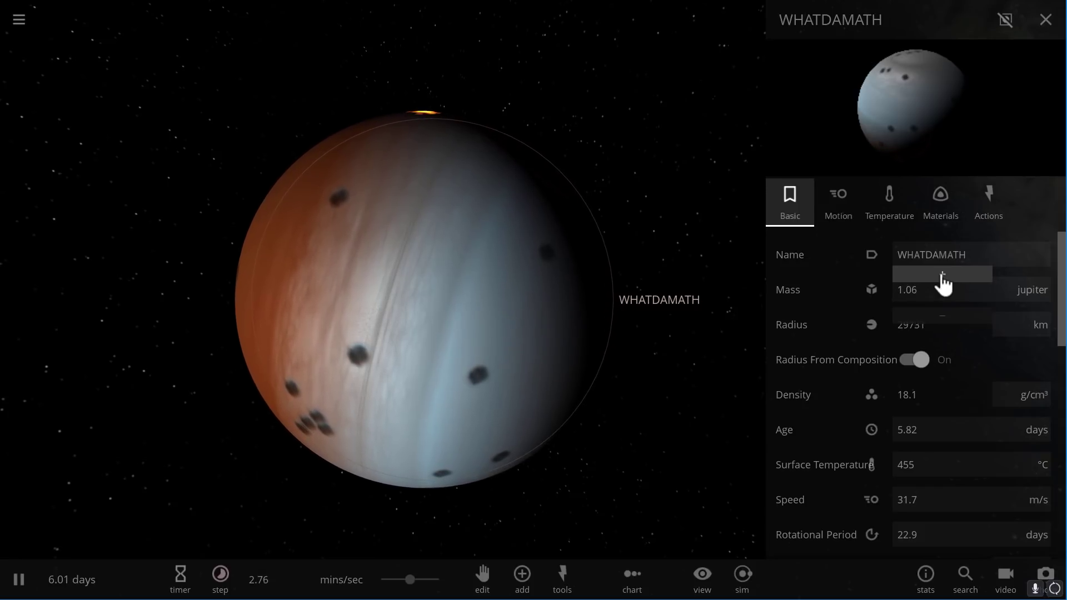
left_click(943, 276)
left_click_drag(544, 249, 515, 263)
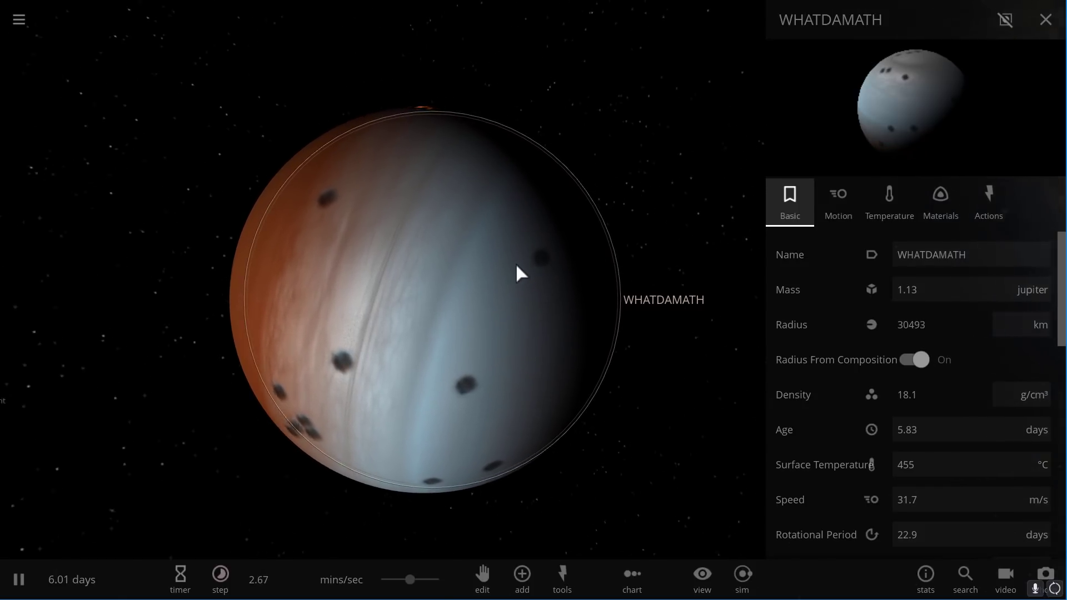
scroll(515, 262, "down", 3)
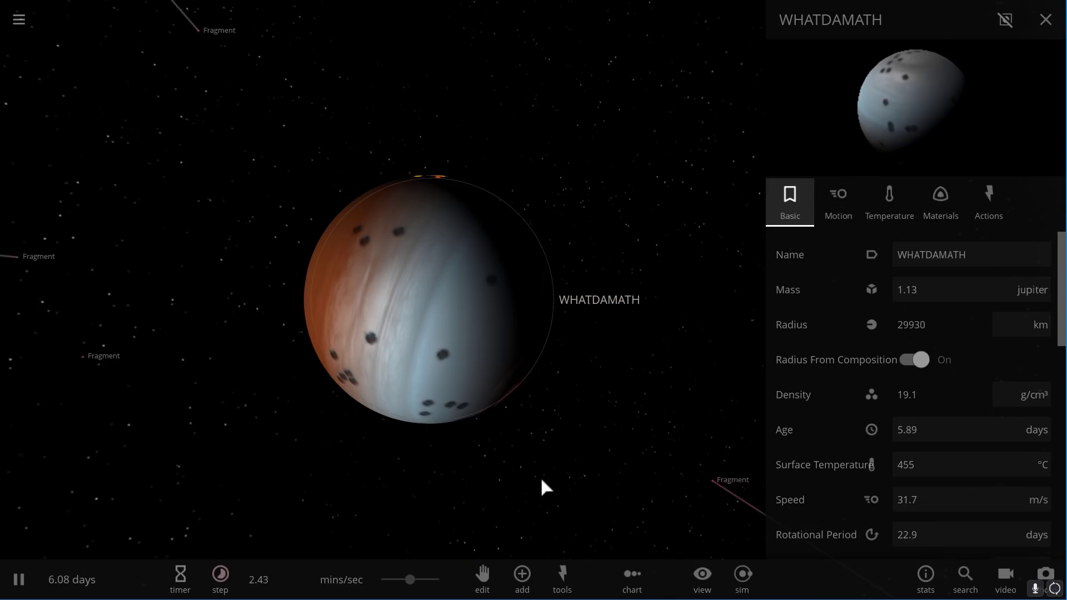
- Increase WHATDAMATH's mass stepwise to about 1.8 jupiter
left_click(938, 290)
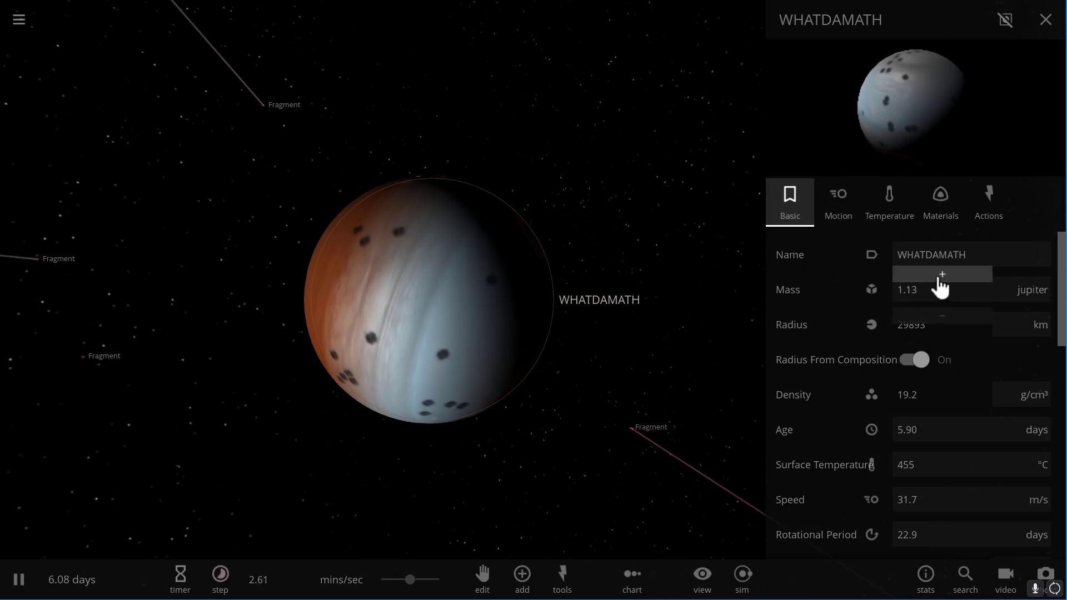
left_click(939, 279)
left_click(940, 279)
left_click(939, 279)
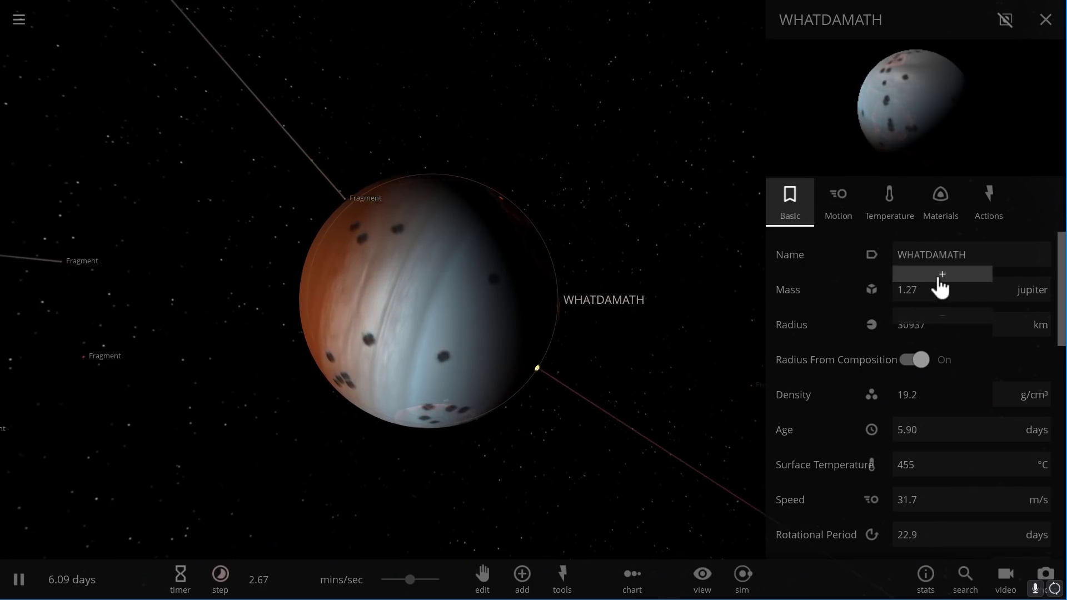
left_click(939, 279)
left_click(939, 279)
left_click(940, 279)
left_click(939, 279)
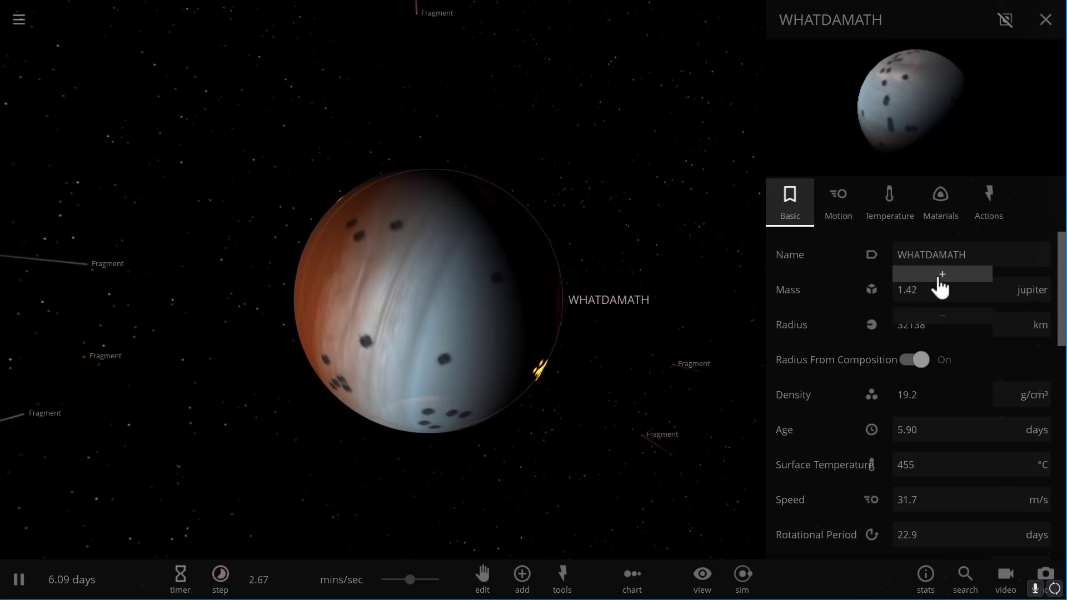
left_click(939, 279)
left_click(939, 279)
left_click(940, 279)
left_click(939, 279)
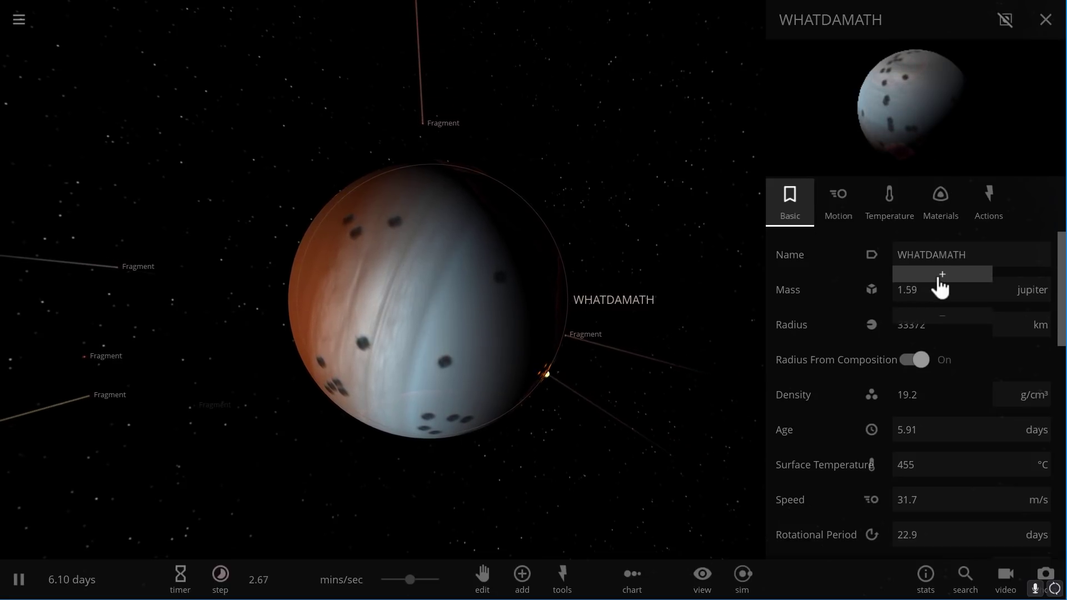
left_click(939, 279)
left_click(939, 279)
left_click(939, 279)
left_click(939, 279)
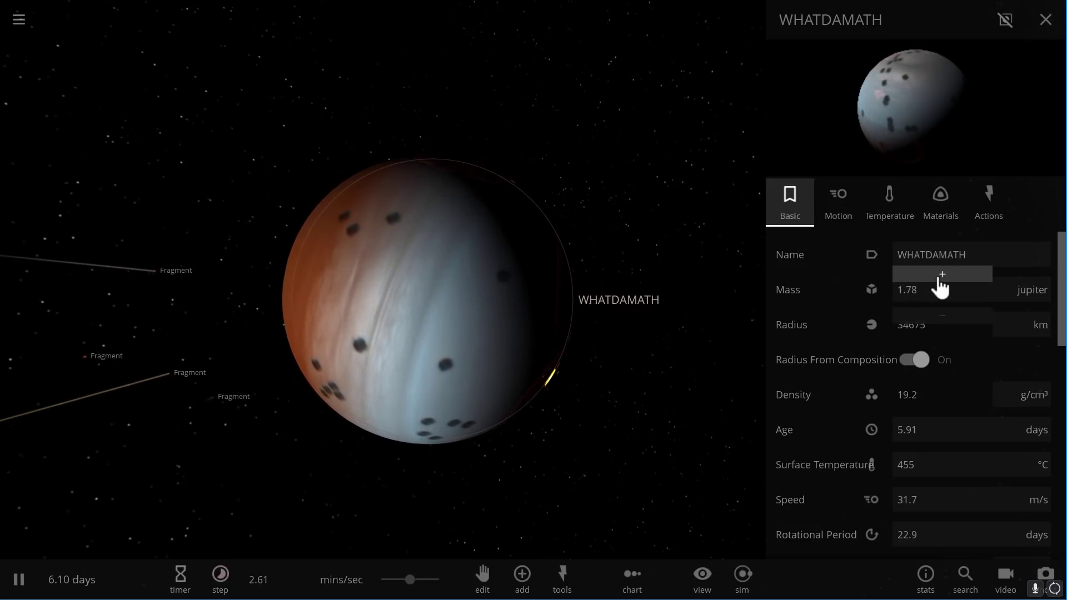
left_click(939, 279)
- Set WHATDAMATH's mass to 14 jupiter and inspect the planet from several angles
left_click(933, 289)
type("11.6")
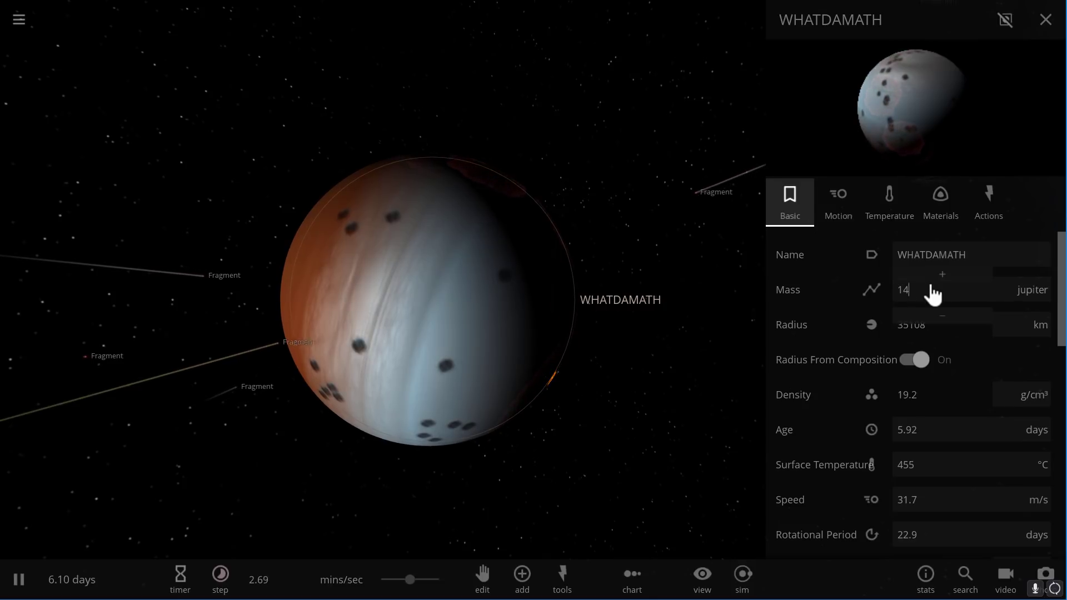
key("Return")
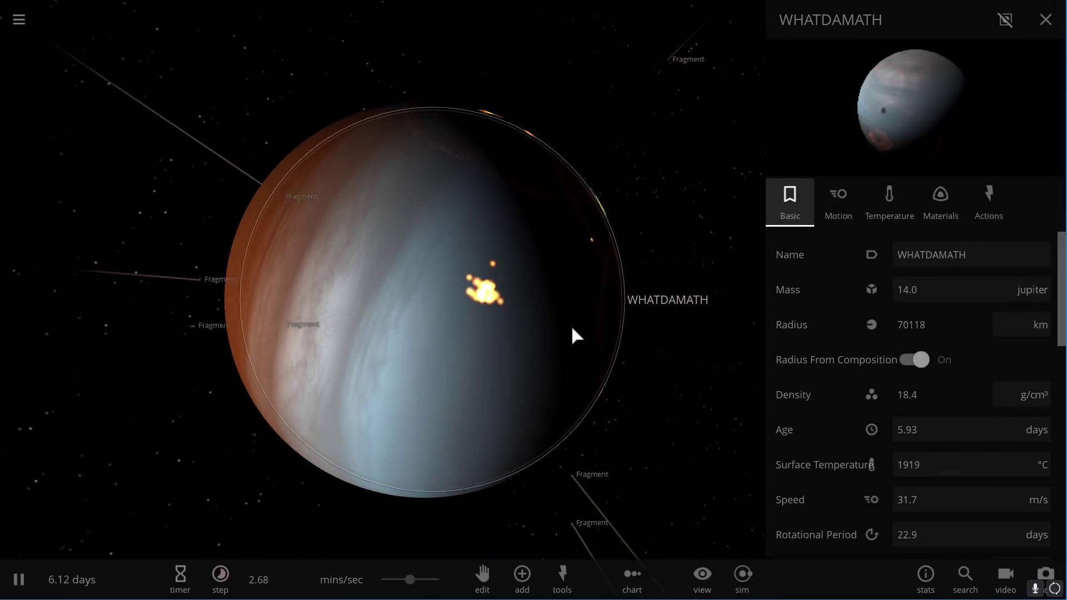
right_click_drag(574, 328, 638, 328)
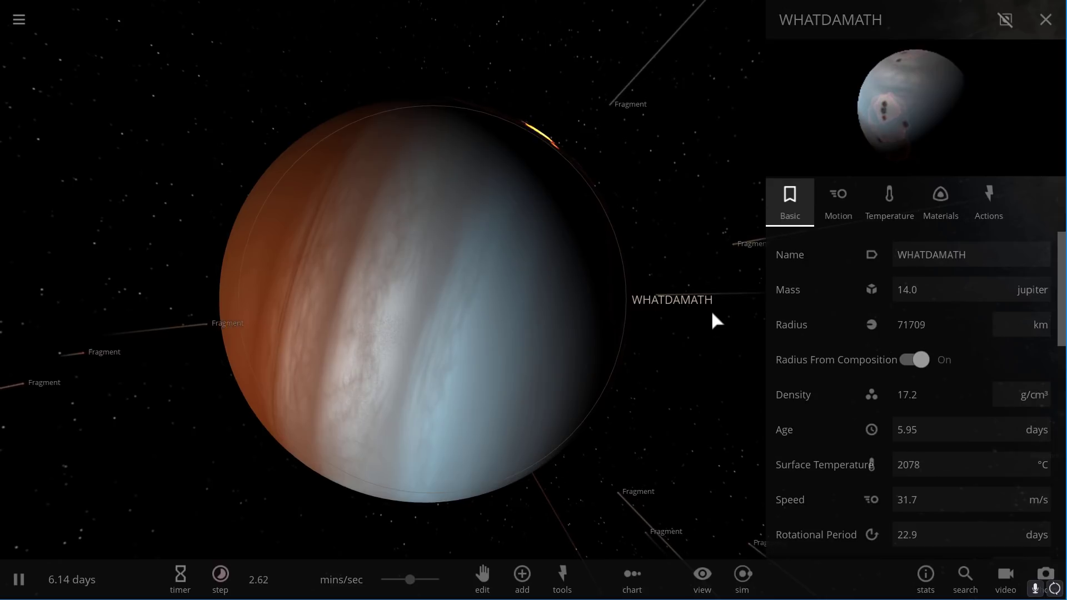
mouse_move(528, 332)
left_mouse_down()
mouse_move(574, 329)
mouse_move(469, 322)
mouse_move(400, 283)
left_mouse_up()
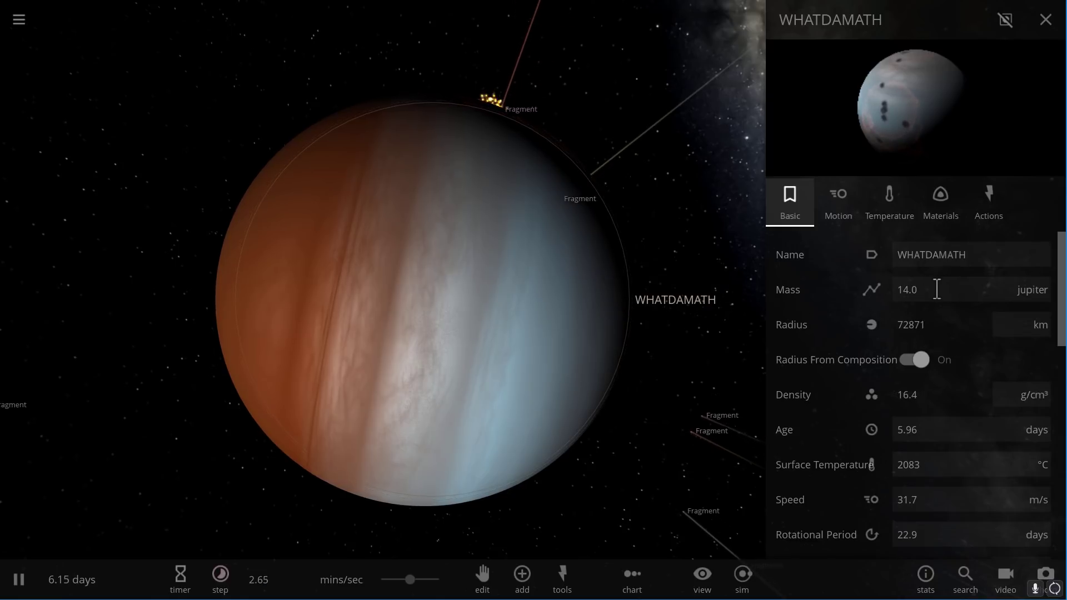
- Recalculate WHATDAMATH's radius from its composition at 14 jupiter masses and bring the whole planet back into view
left_click(914, 362)
left_click(914, 362)
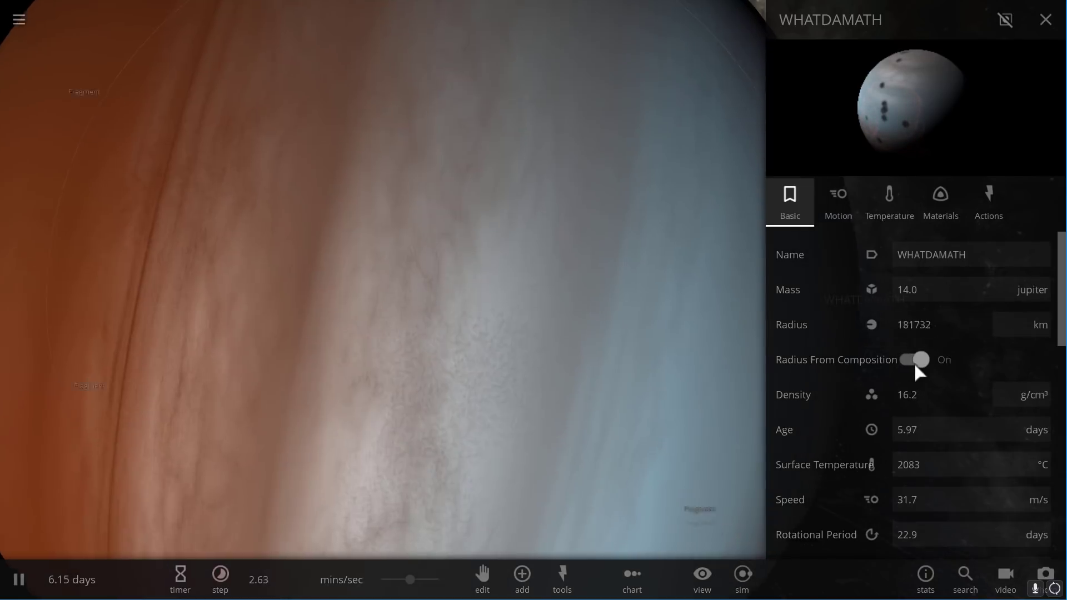
scroll(581, 284, "down", 3)
scroll(581, 284, "down", 5)
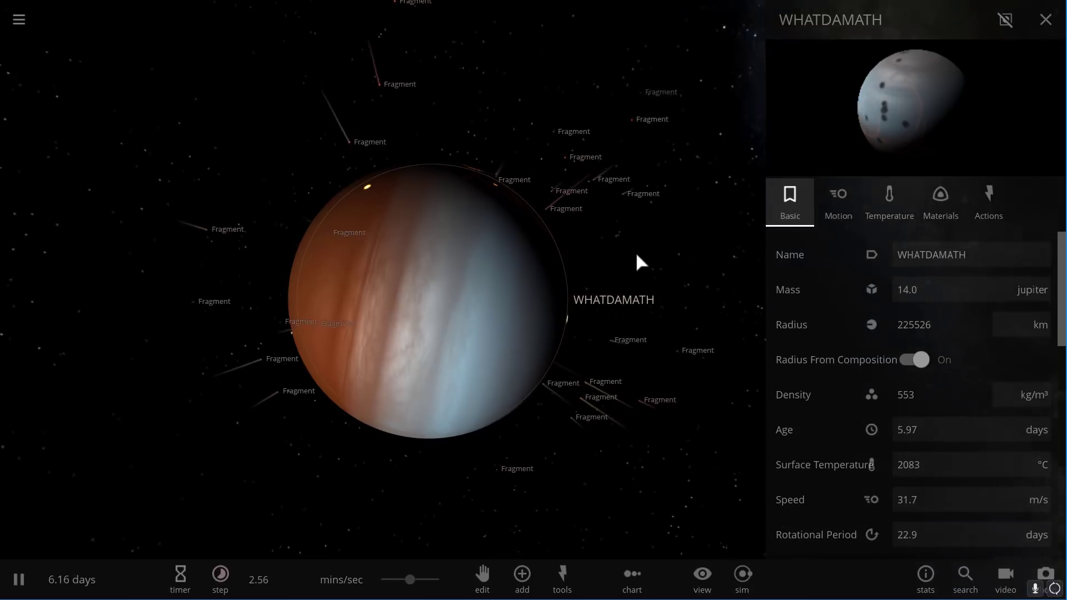
- Inspect WHATDAMATH's day and night sides up close and from a distance
scroll(645, 248, "up", 3)
right_click_drag(644, 248, 603, 244)
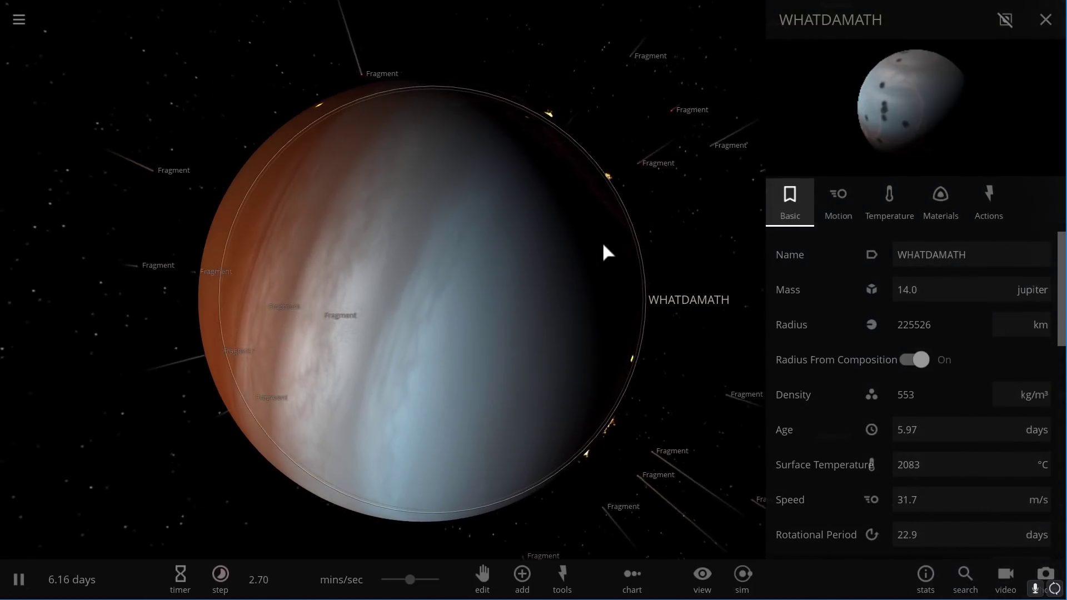
scroll(603, 244, "down", 3)
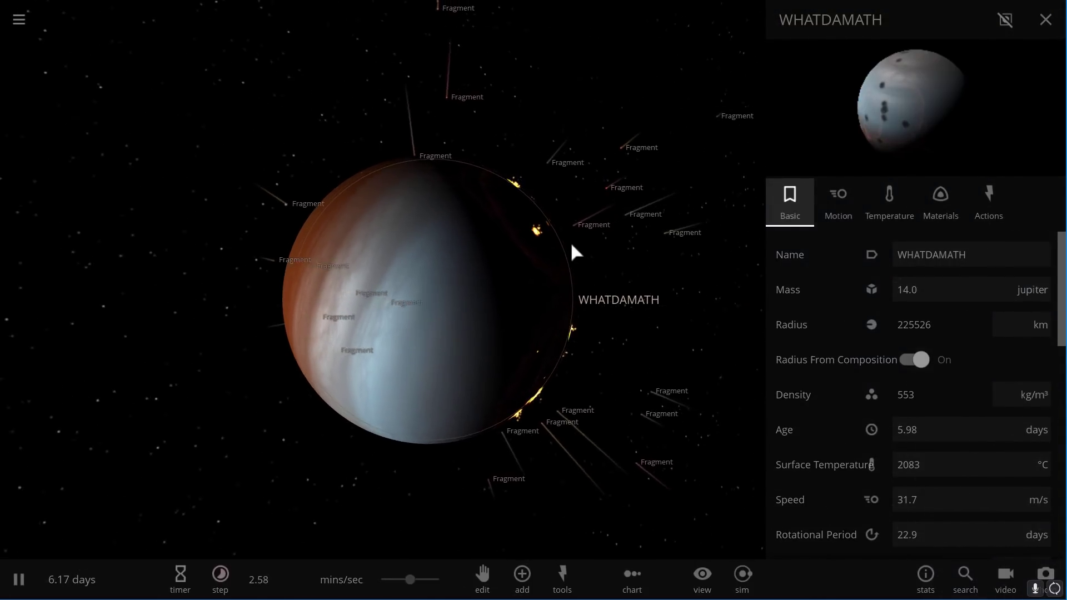
right_click_drag(561, 234, 504, 216)
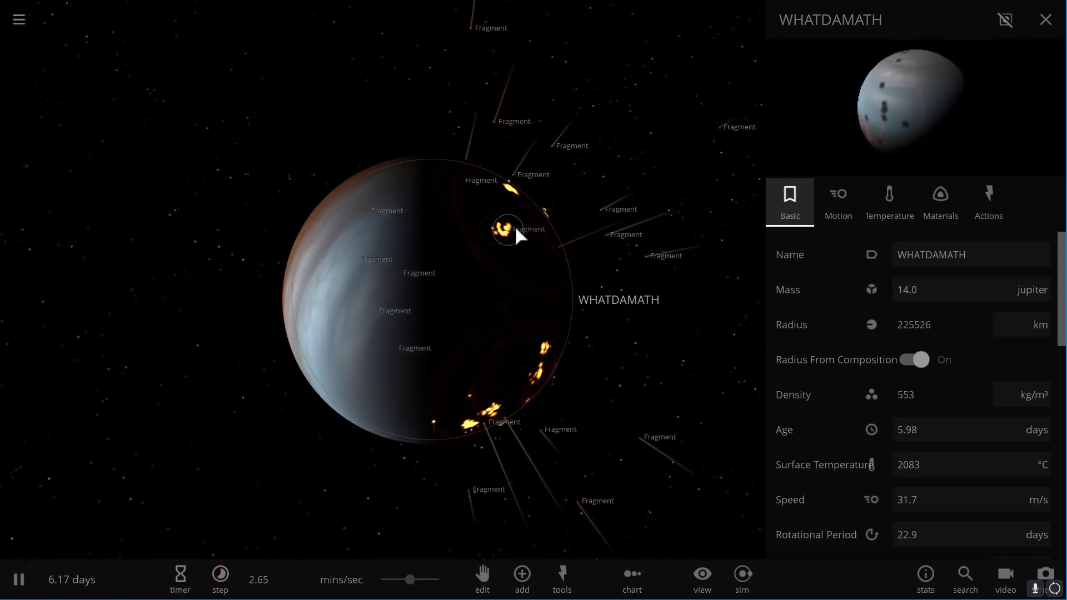
scroll(514, 226, "up", 3)
left_click_drag(457, 261, 623, 272)
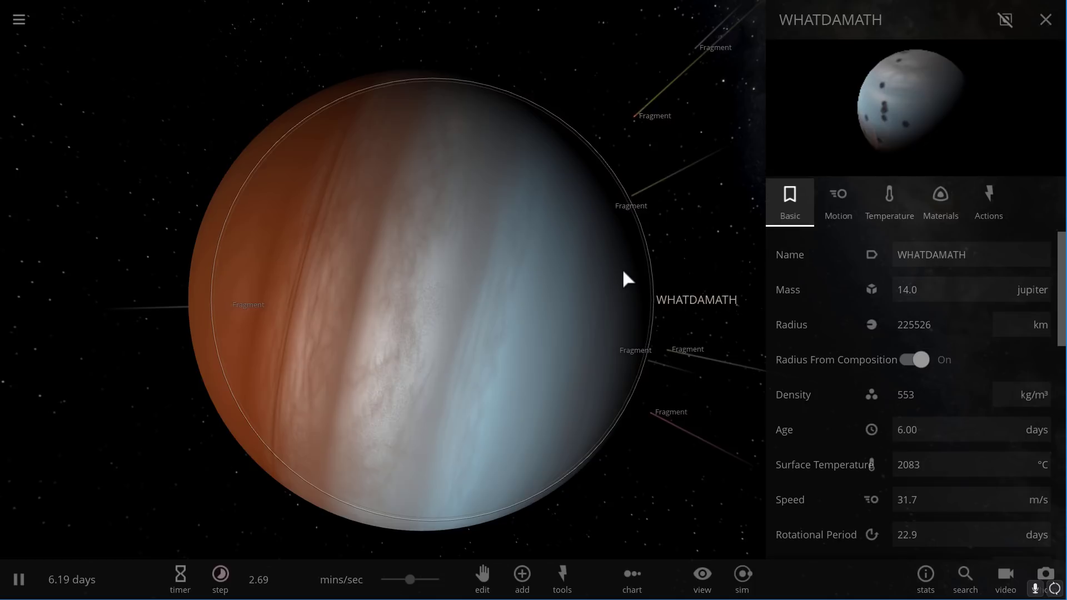
scroll(622, 267, "down", 3)
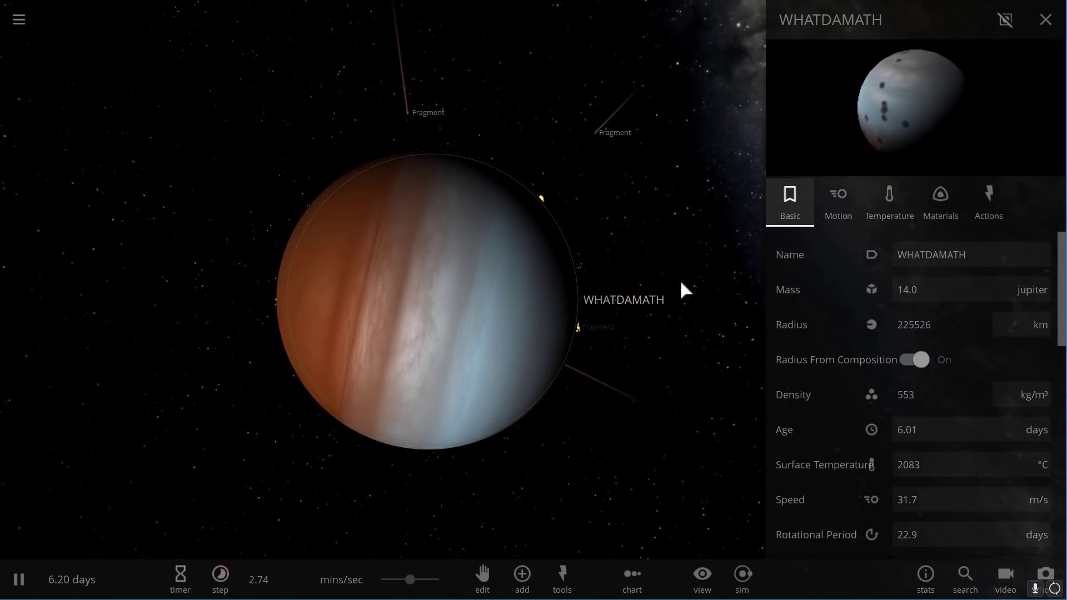
scroll(685, 261, "up", 4)
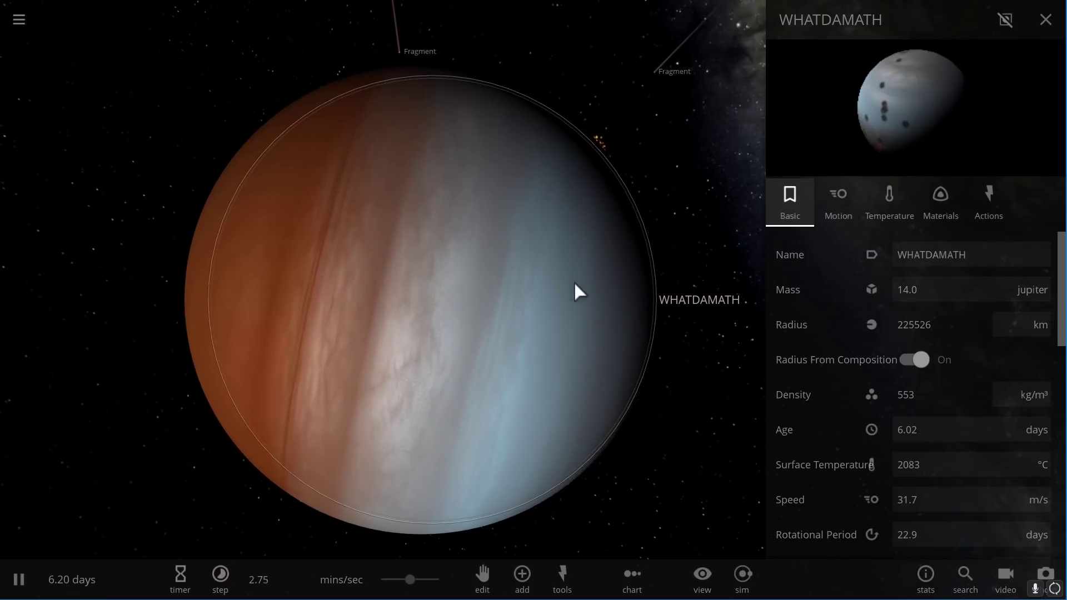
right_click_drag(574, 281, 609, 269)
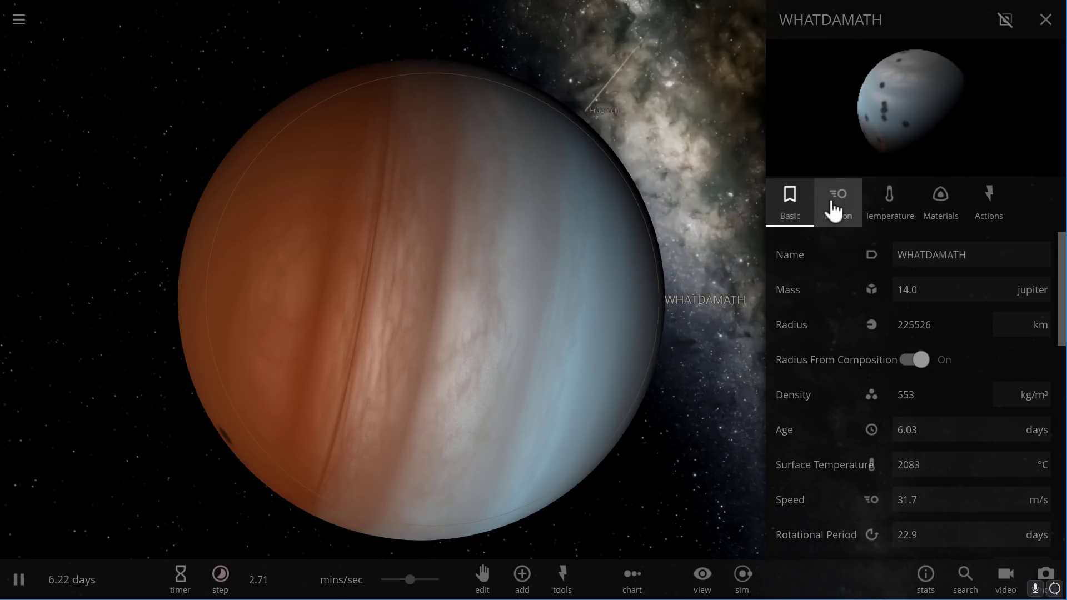
scroll(596, 285, "down", 5)
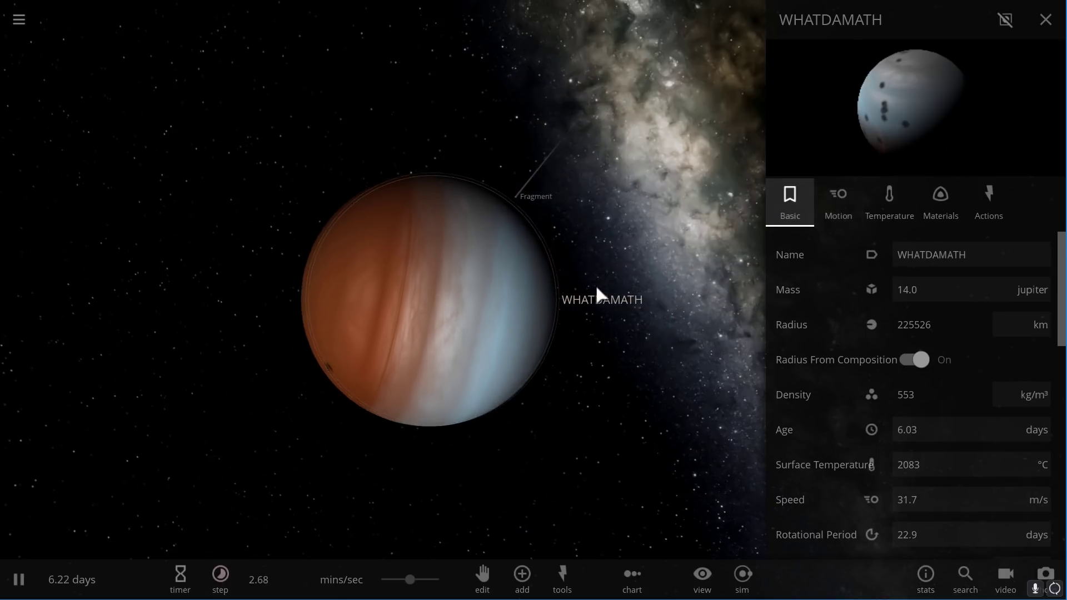
right_click_drag(595, 284, 504, 278)
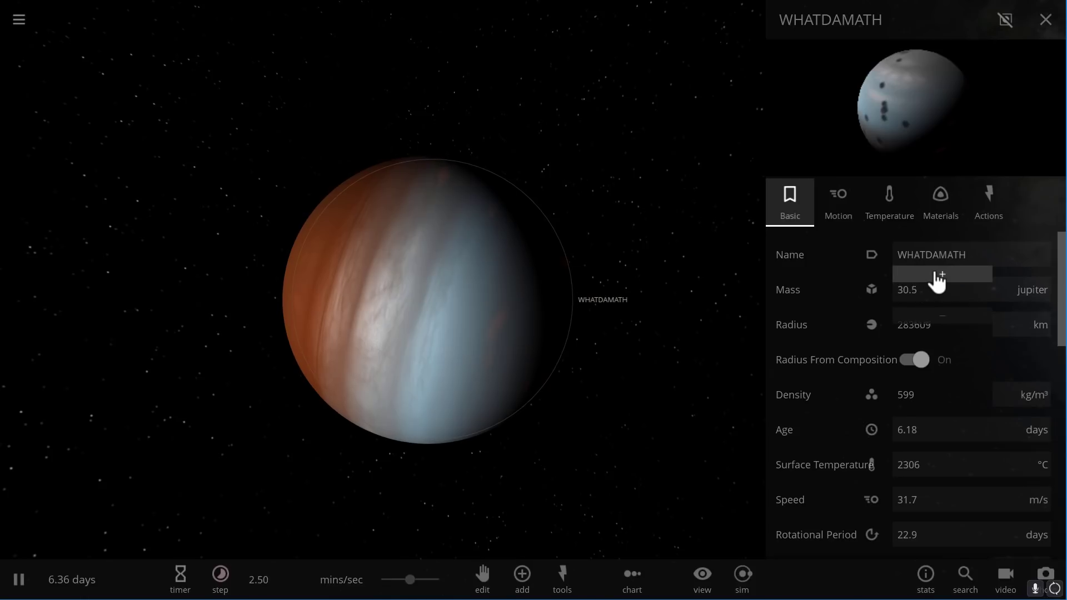
- Increase WHATDAMATH's mass to 45 jupiter, recalculating its radius from composition before and after the increase
left_click(923, 363)
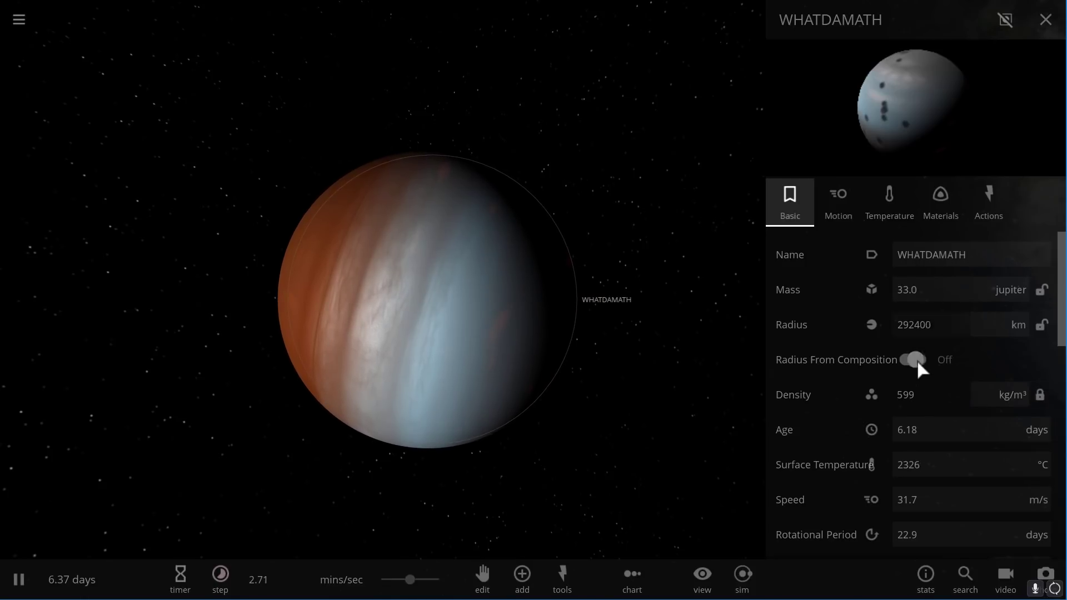
left_click(919, 362)
left_click(943, 286)
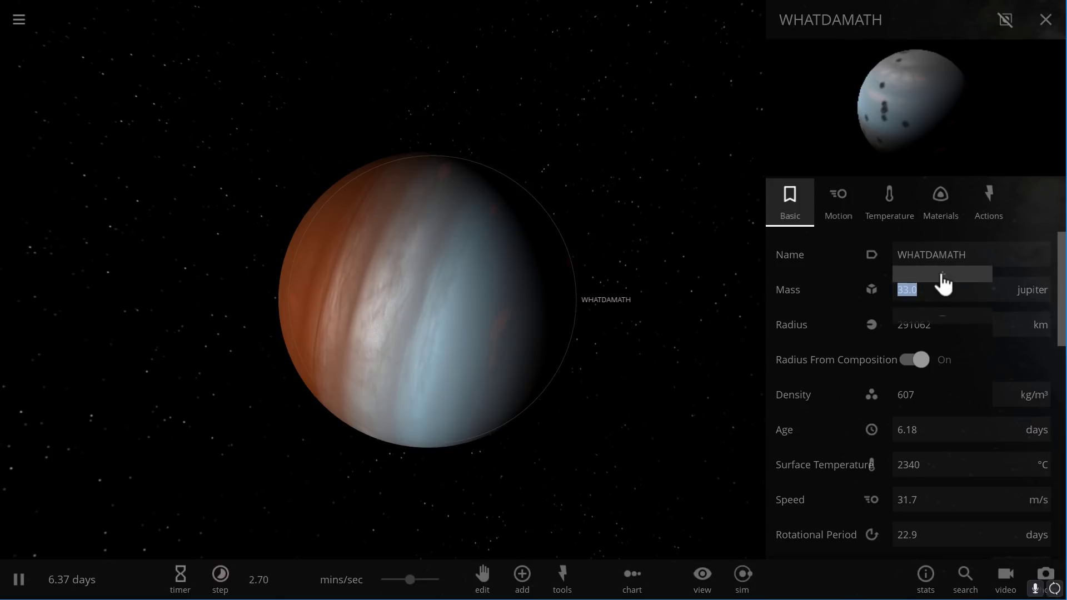
left_click_drag(942, 275, 943, 282)
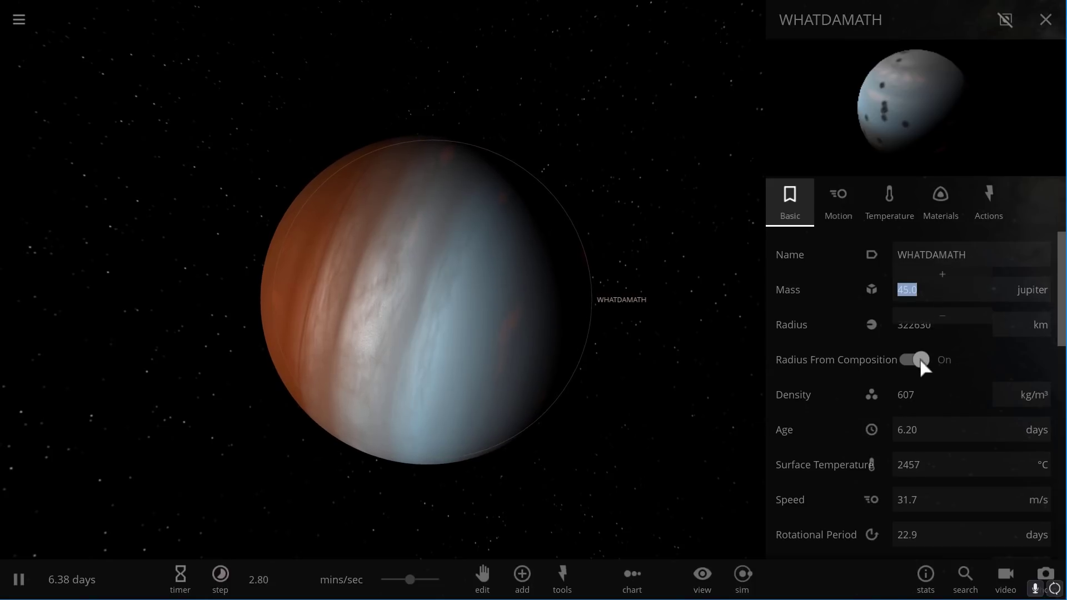
left_click(914, 360)
left_click(914, 361)
right_click_drag(686, 342, 549, 333)
scroll(640, 340, "up", 4)
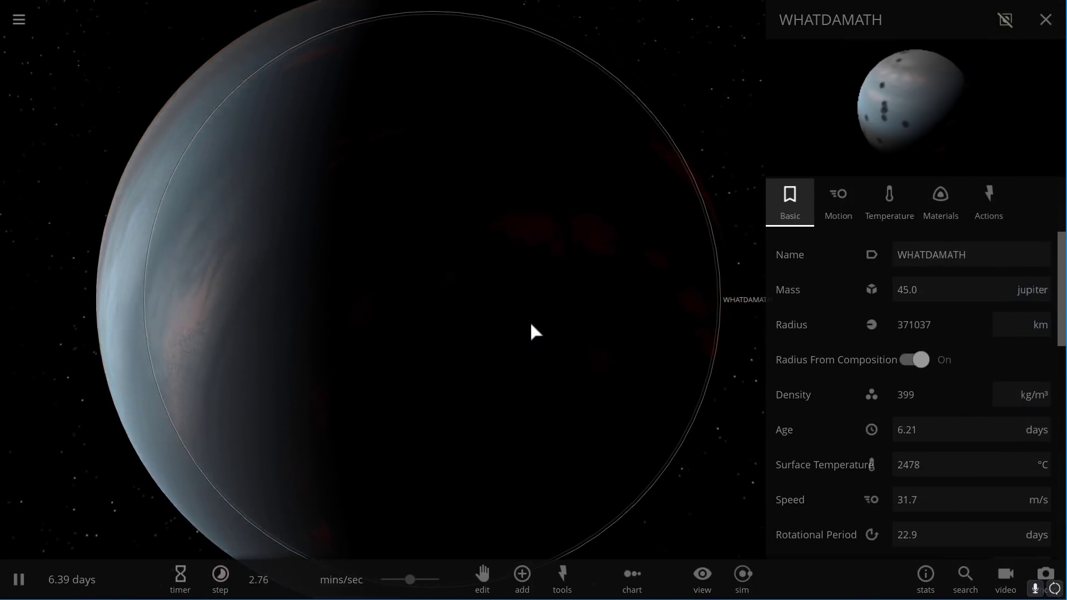
scroll(489, 339, "down", 3)
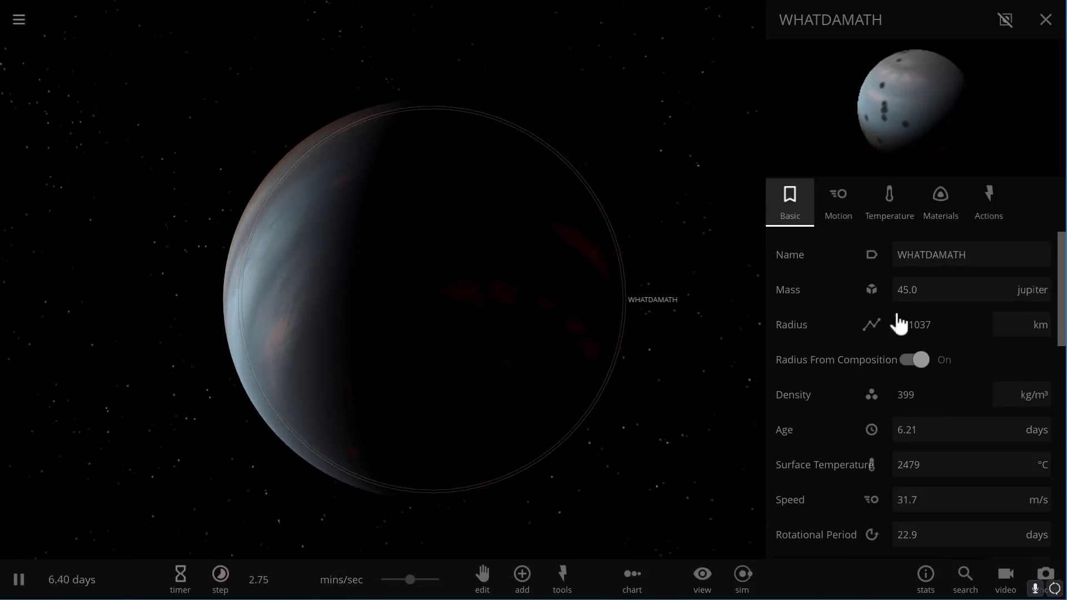
- Increase WHATDAMATH's mass to 57 jupiter and recalculate its radius from composition
left_click(945, 285)
left_click(943, 275)
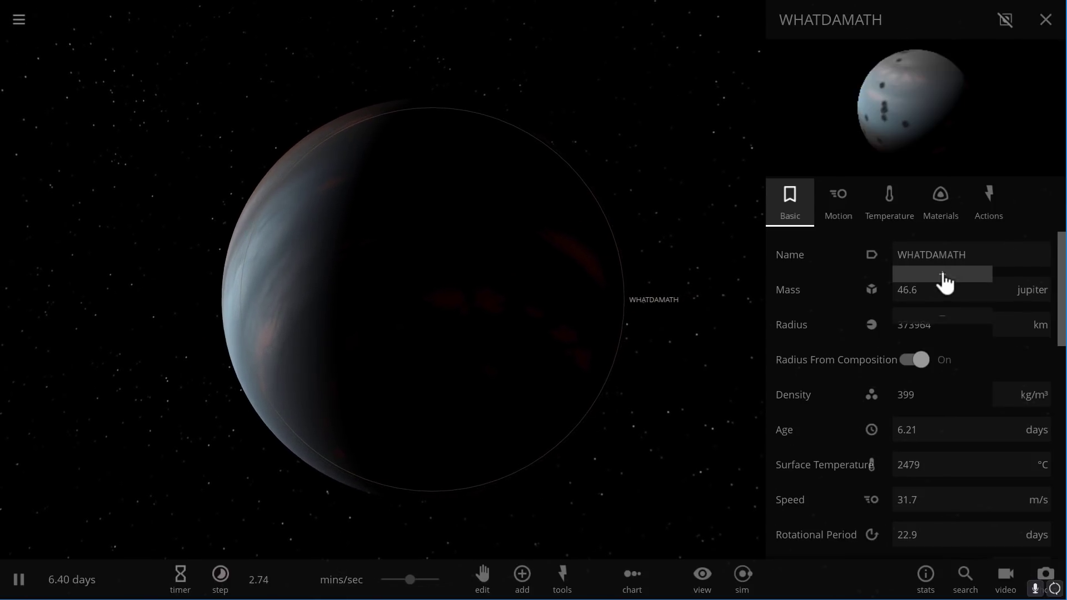
left_click_drag(943, 275, 944, 275)
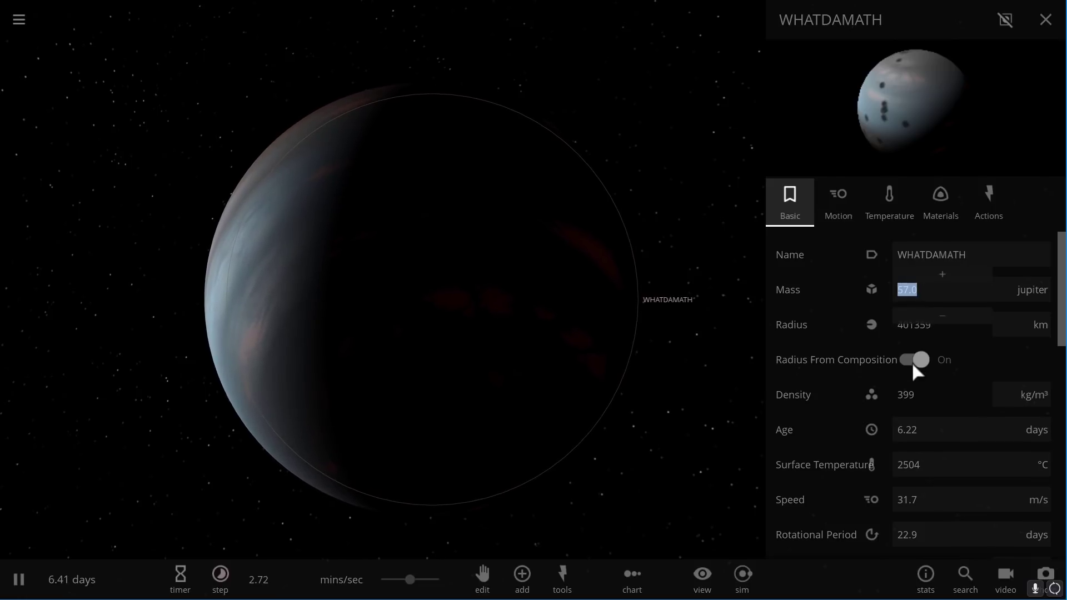
right_click_drag(539, 342, 483, 340)
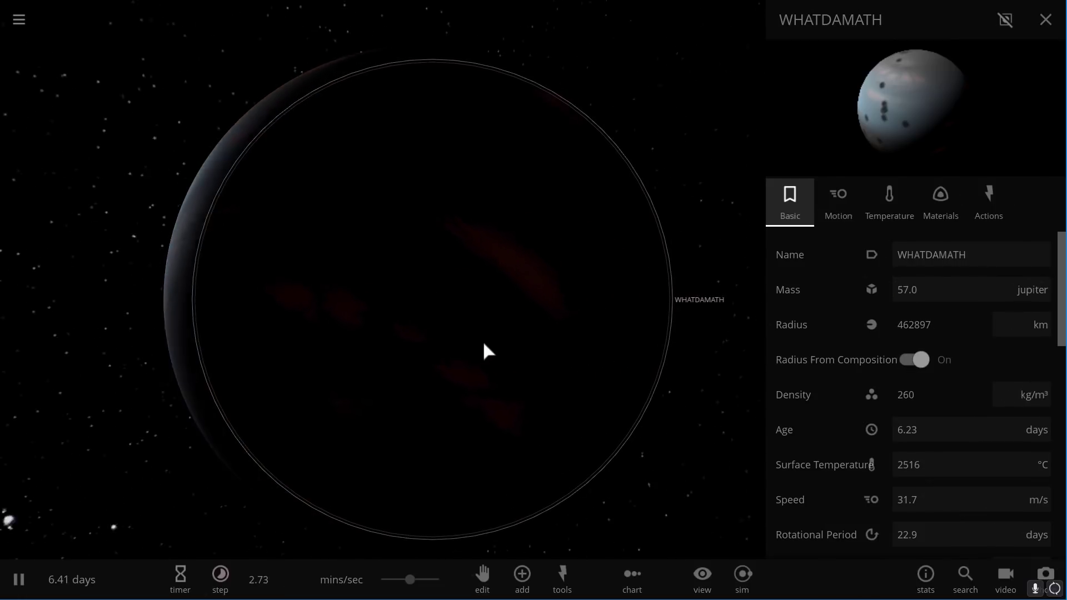
scroll(454, 254, "down", 3)
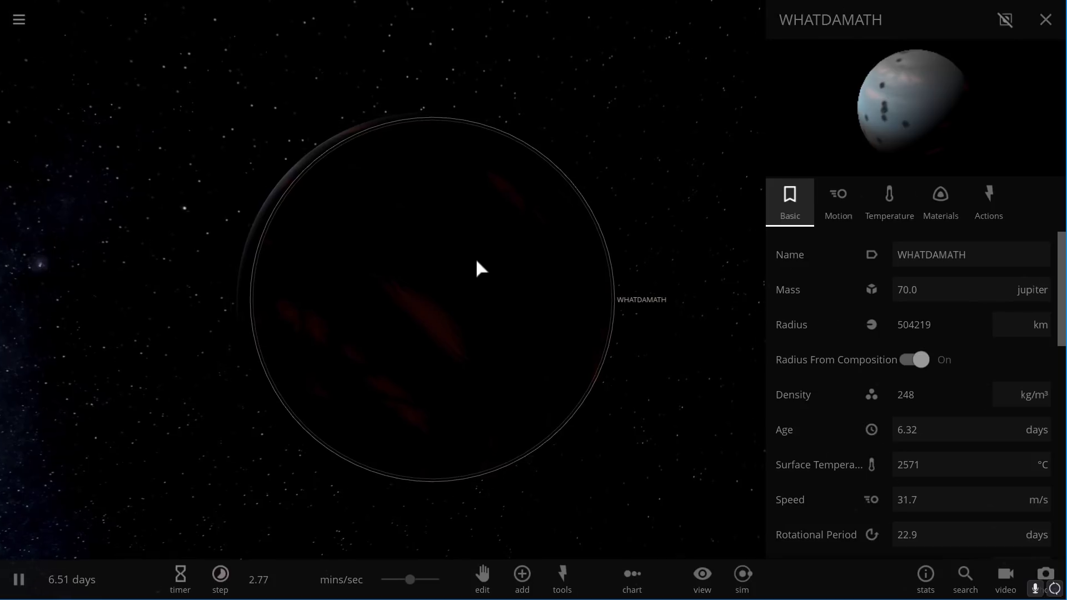
left_click_drag(476, 261, 563, 237)
scroll(562, 236, "down", 5)
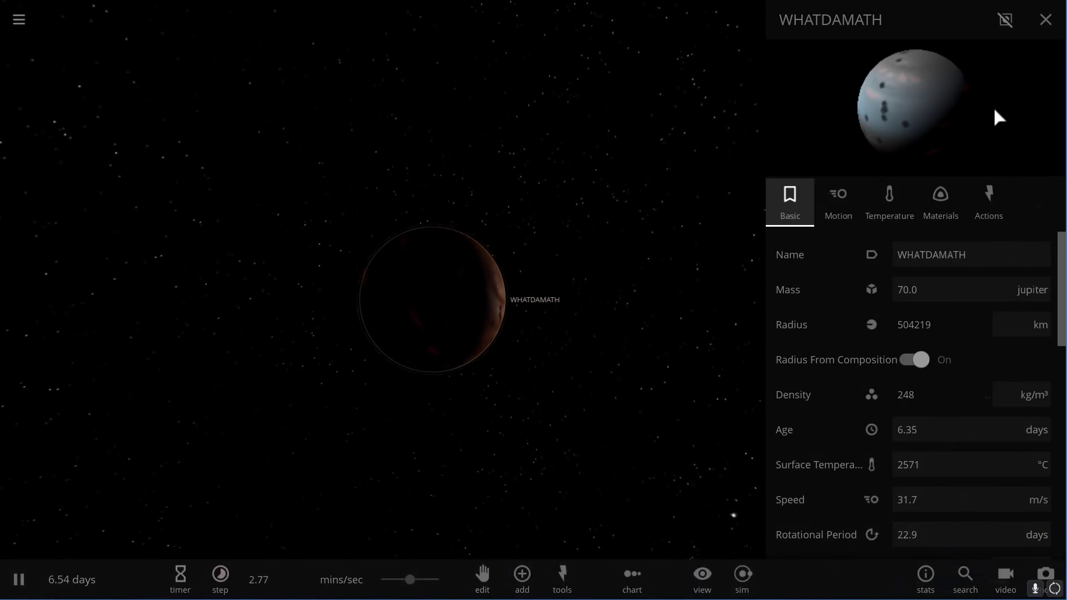
- Close WHATDAMATH's properties and examine its glowing surface and cloud bands from several angles
left_click(1045, 19)
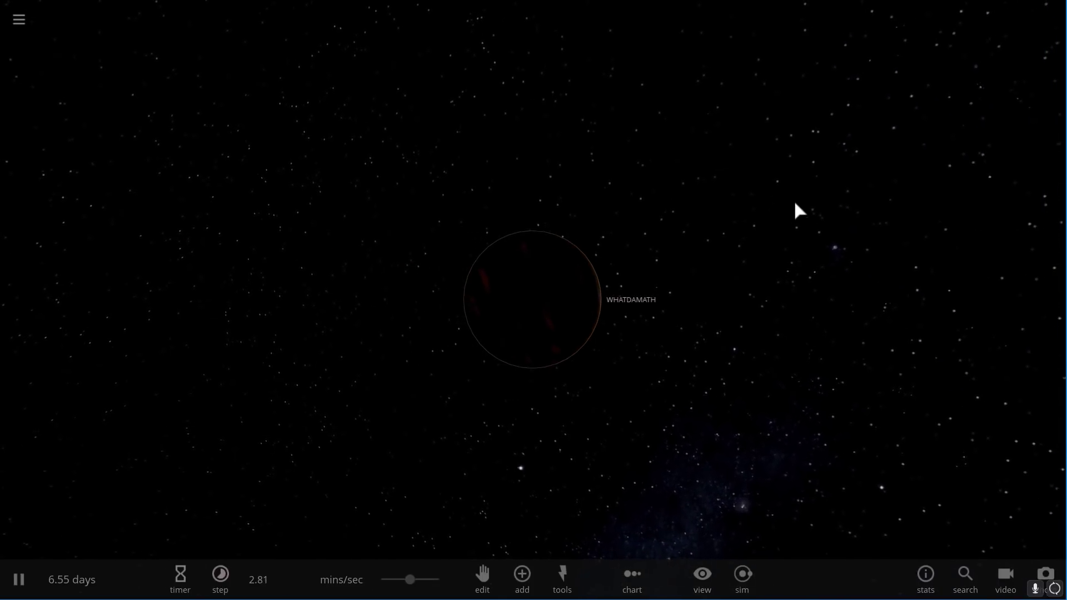
left_click_drag(794, 204, 418, 208)
scroll(605, 231, "up", 3)
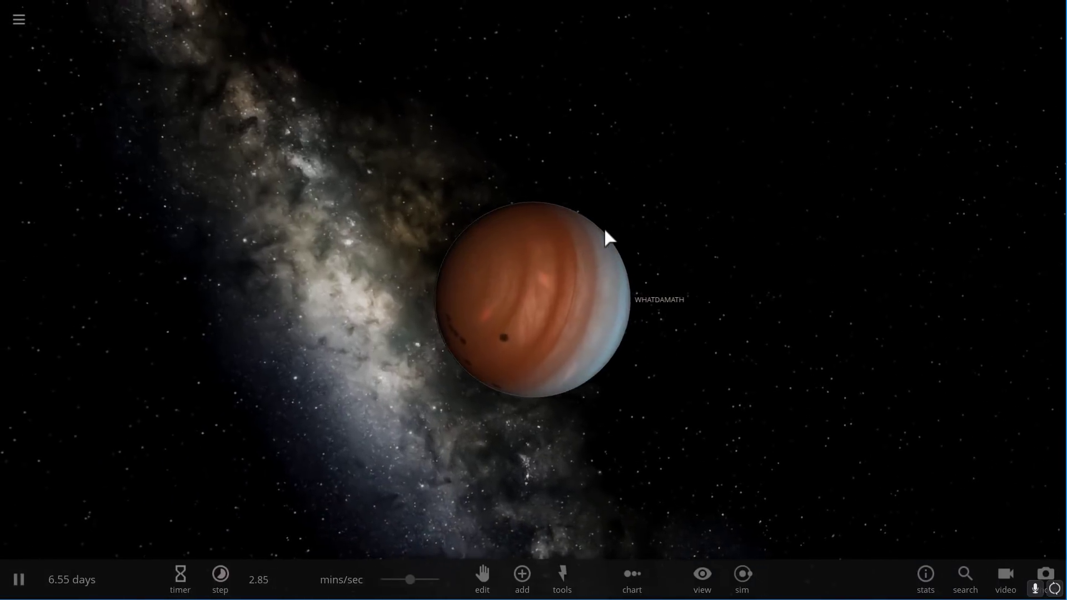
scroll(607, 236, "up", 5)
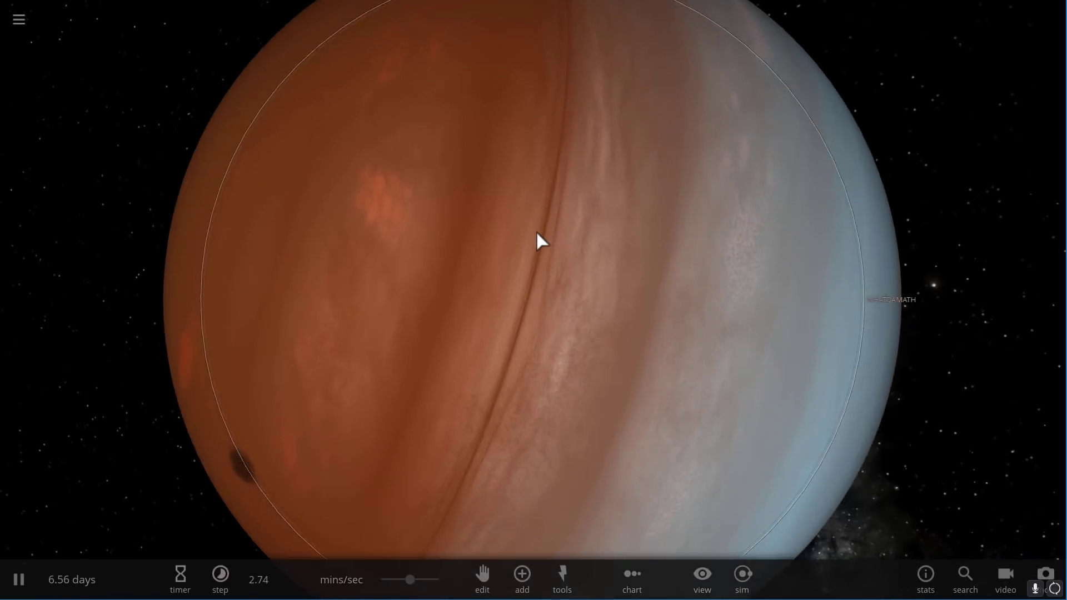
scroll(539, 240, "down", 5)
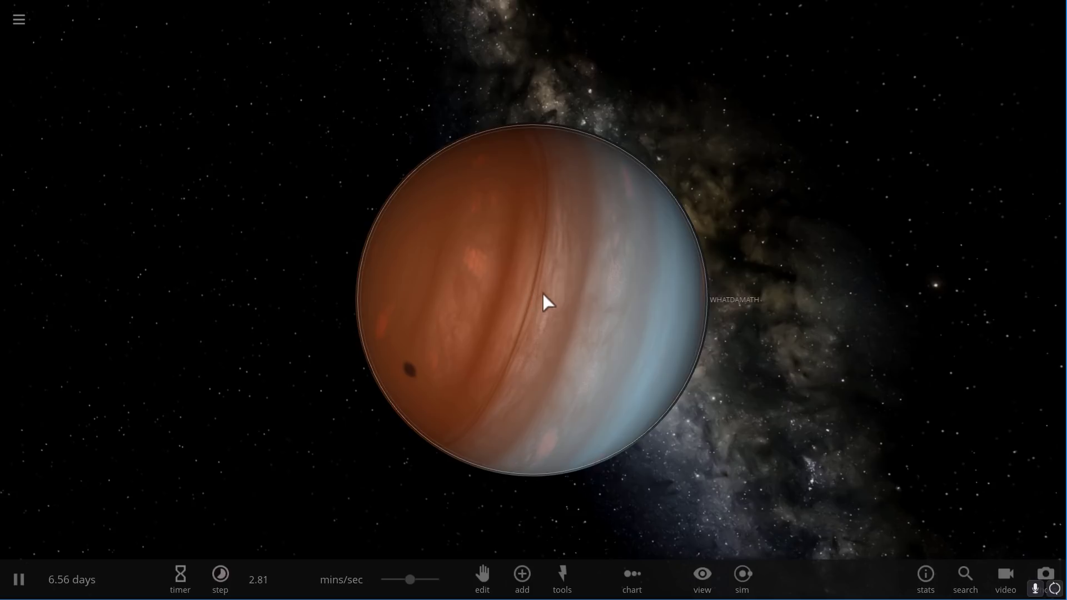
left_click_drag(559, 274, 535, 266)
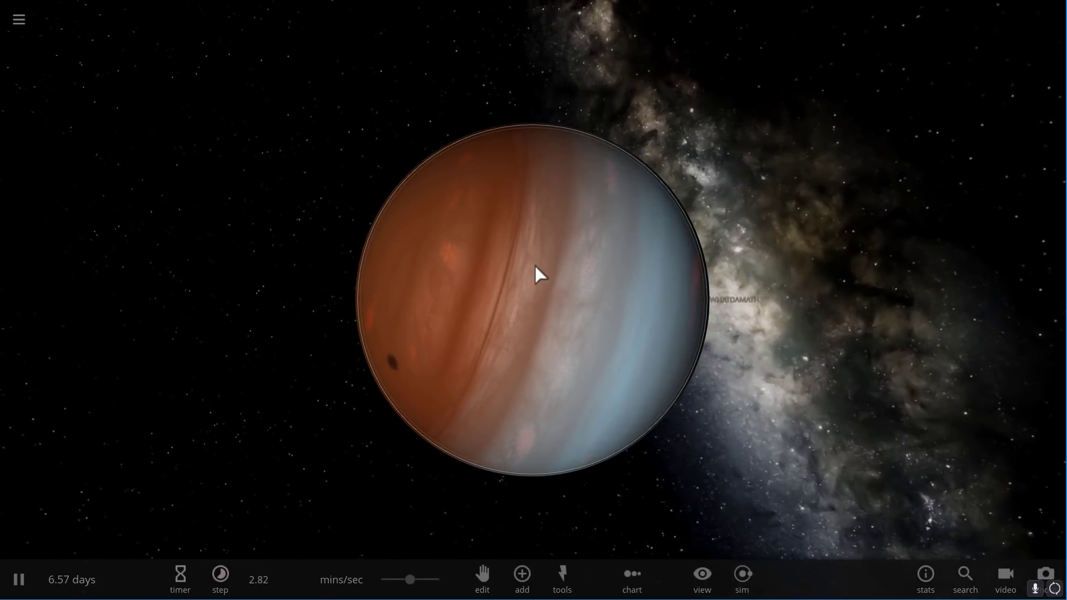
scroll(535, 265, "down", 3)
left_click_drag(475, 266, 492, 275)
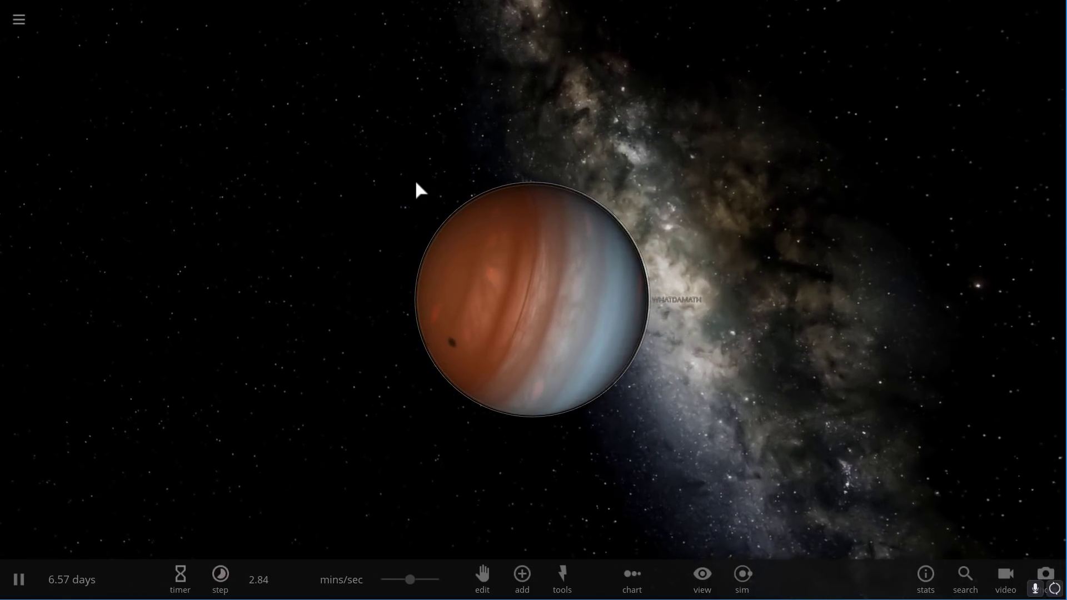
left_click_drag(416, 183, 441, 192)
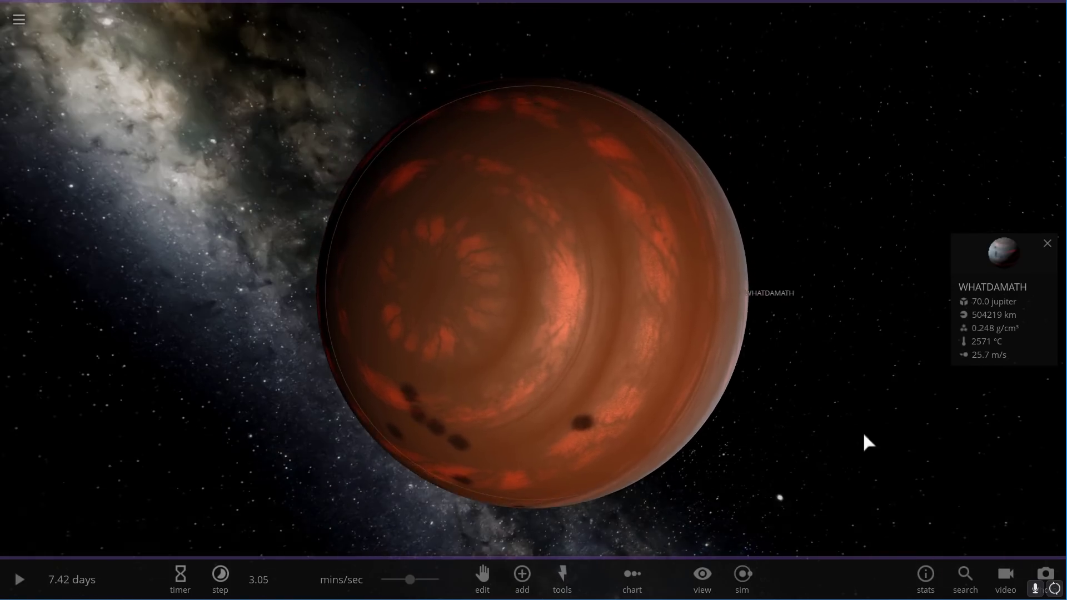
right_click_drag(788, 437, 727, 414)
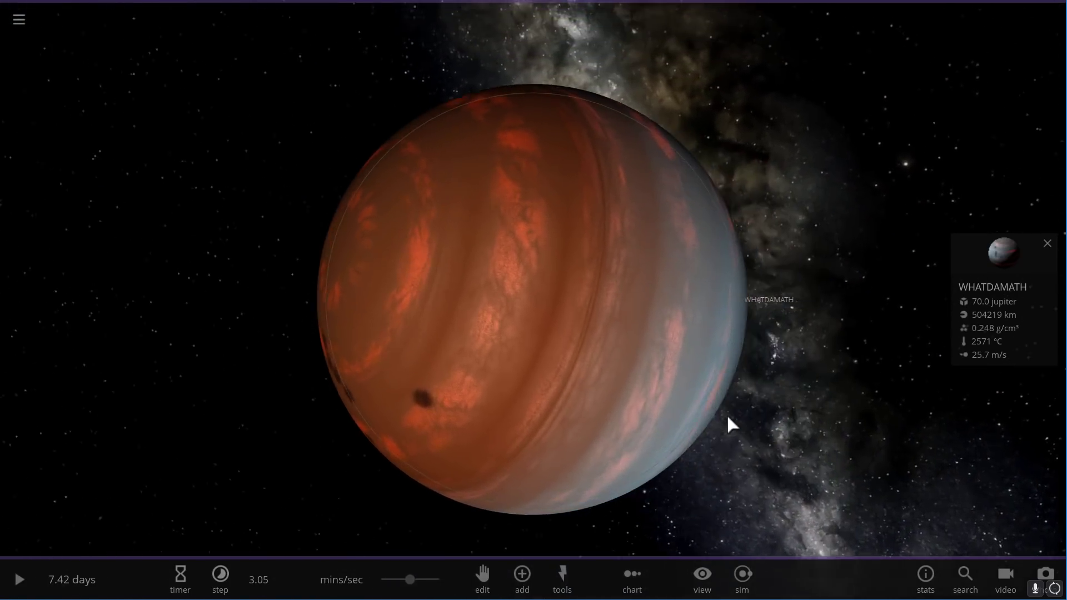
scroll(571, 342, "down", 3)
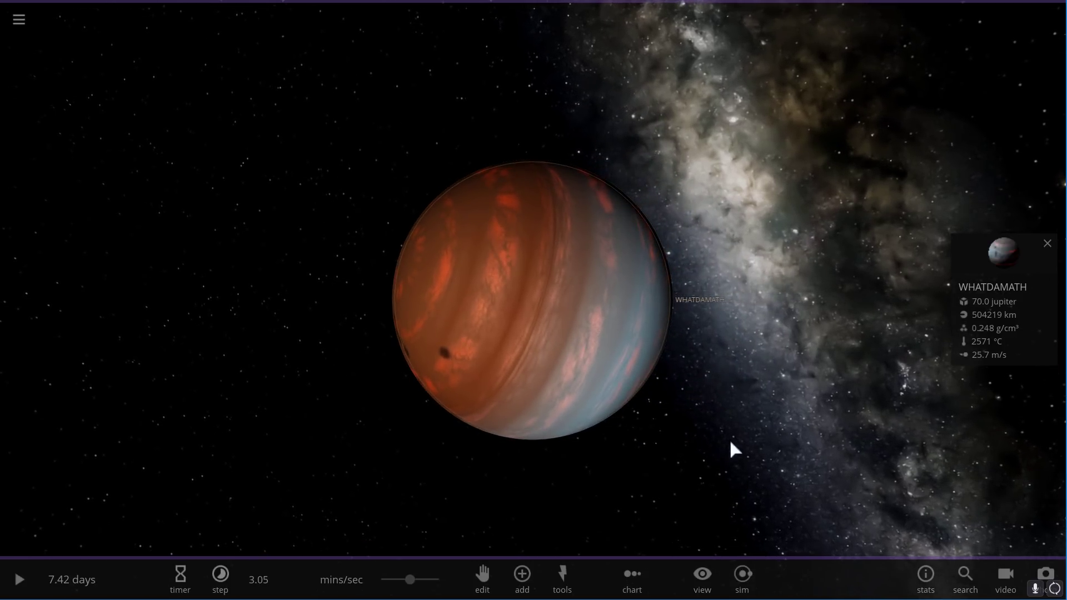
left_click_drag(499, 269, 467, 275)
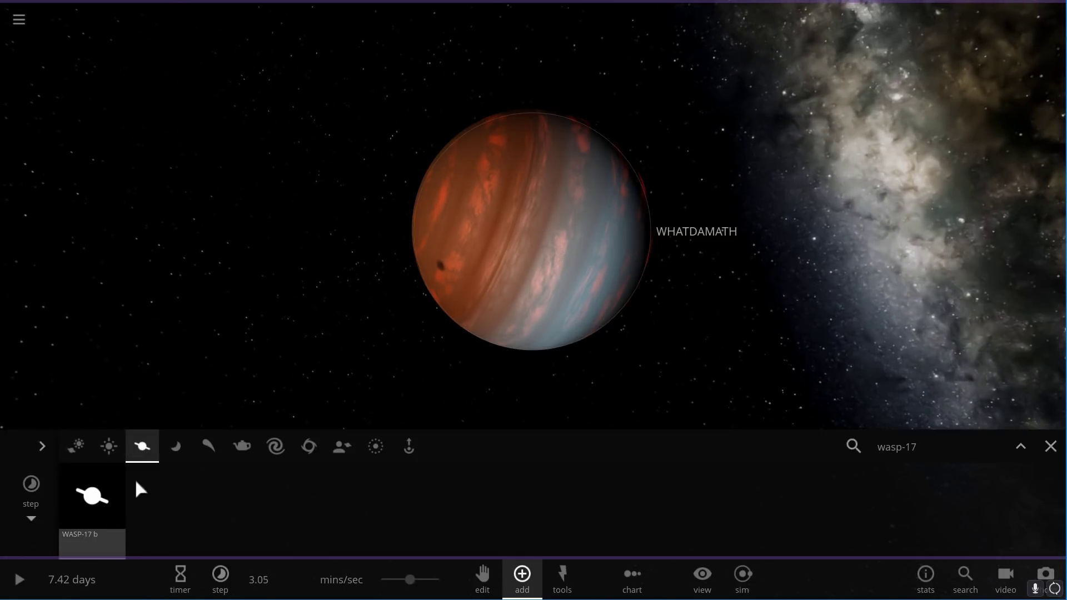
- Place the planet WASP-17 b about 239,000 km from WHATDAMATH and let the simulation run
right_click_drag(335, 336, 331, 319)
scroll(333, 317, "down", 2)
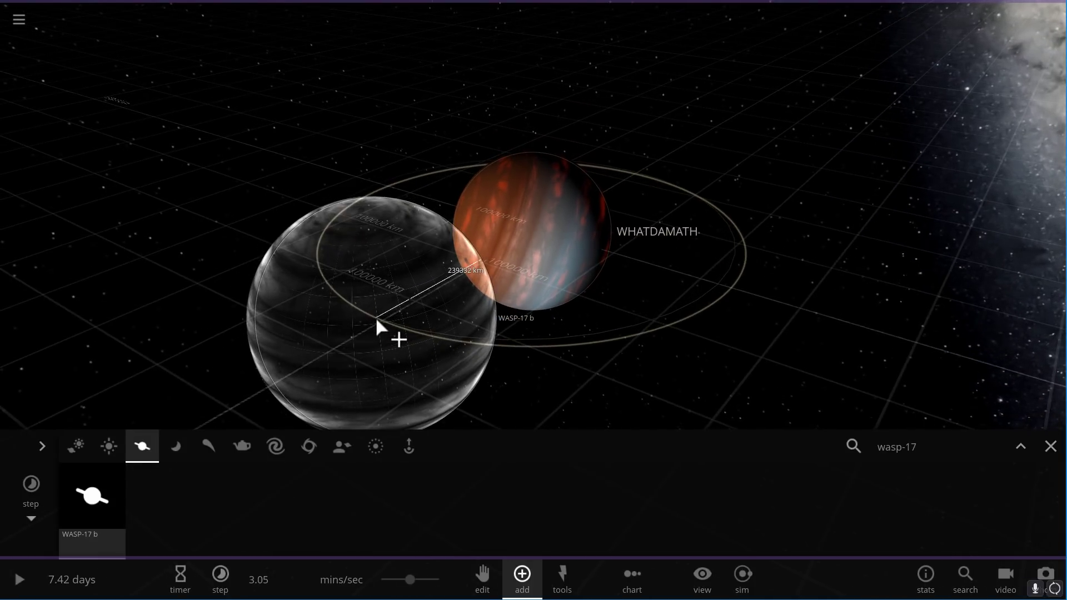
left_click(375, 315)
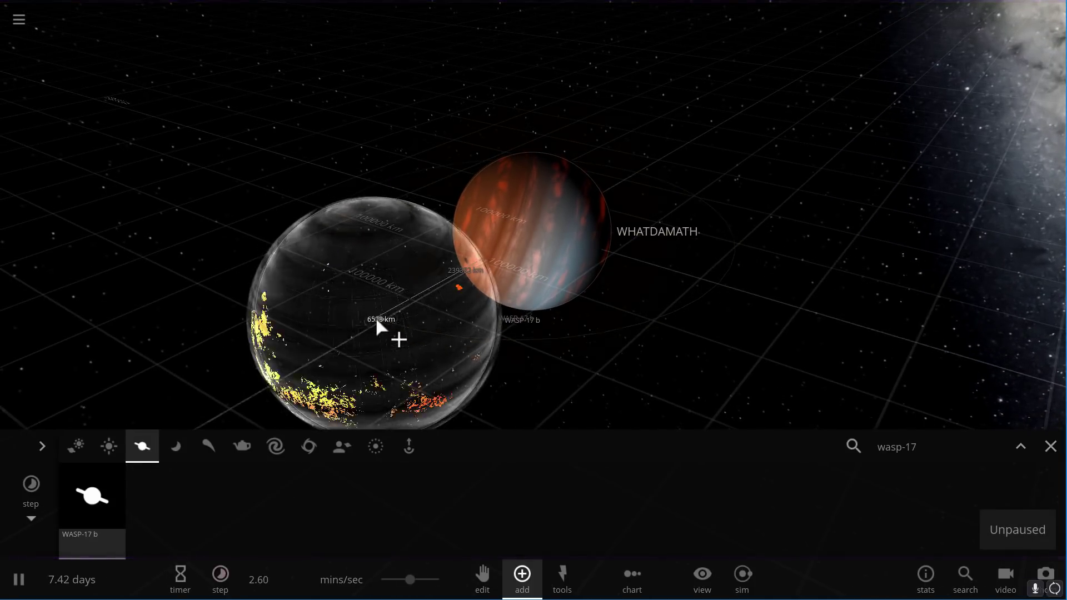
left_click(1050, 453)
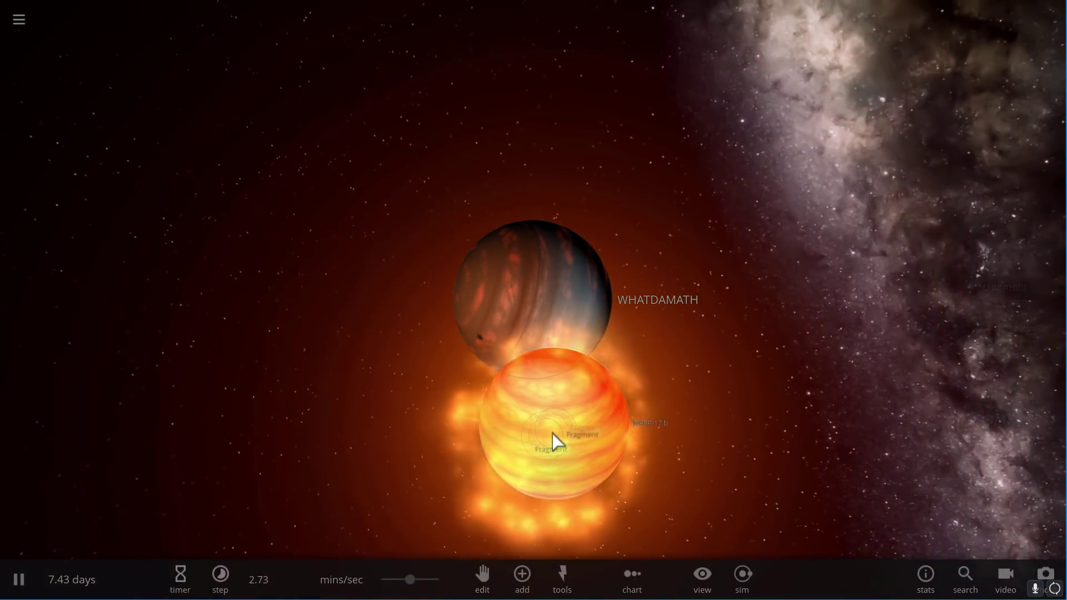
left_click(553, 439)
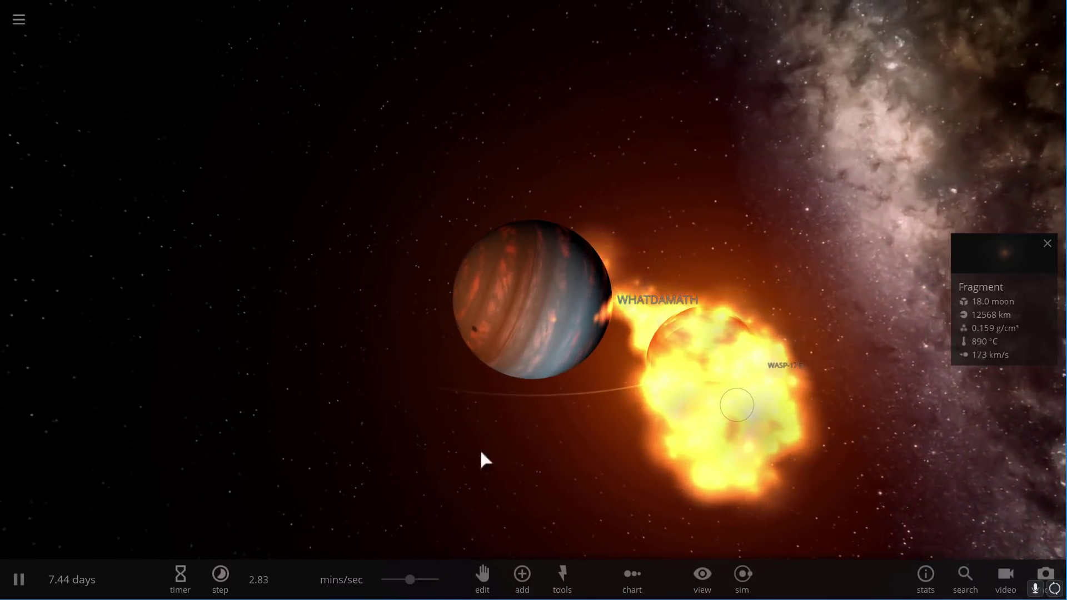
left_click(522, 578)
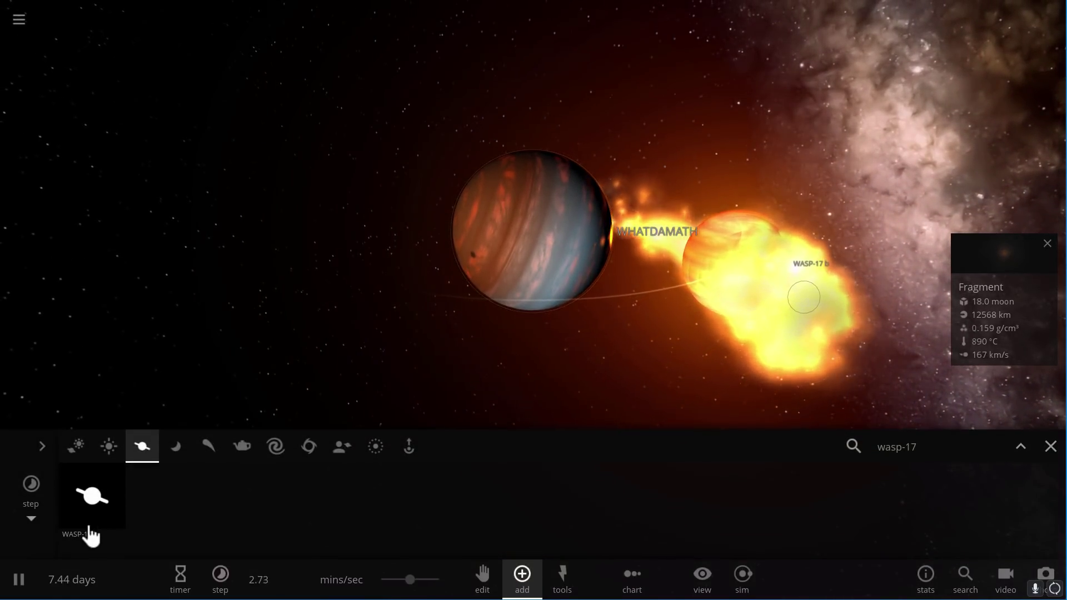
left_click(89, 509)
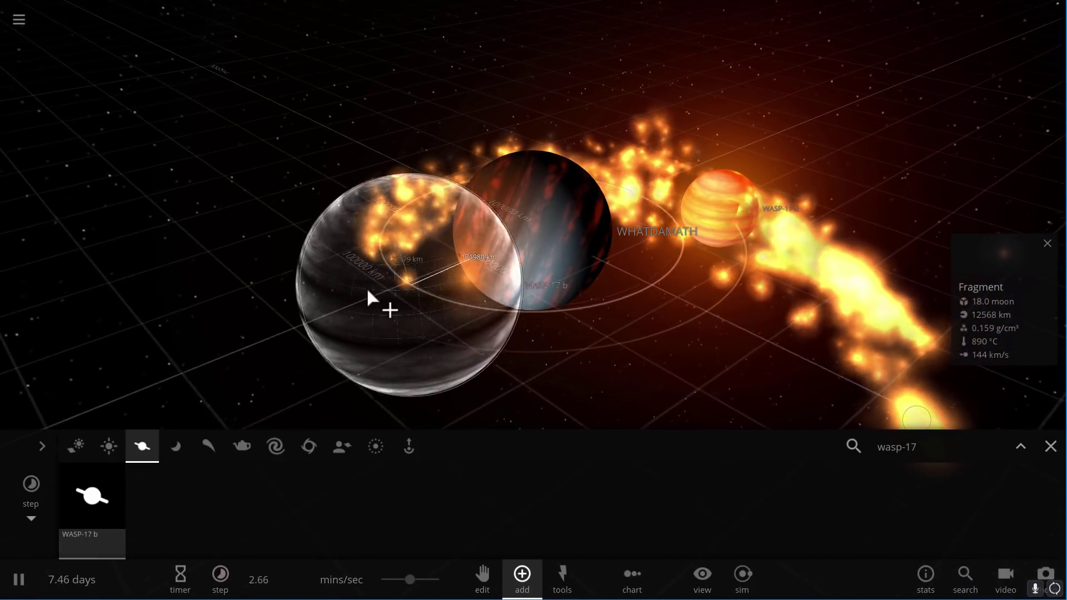
key("Escape")
left_click(1052, 450)
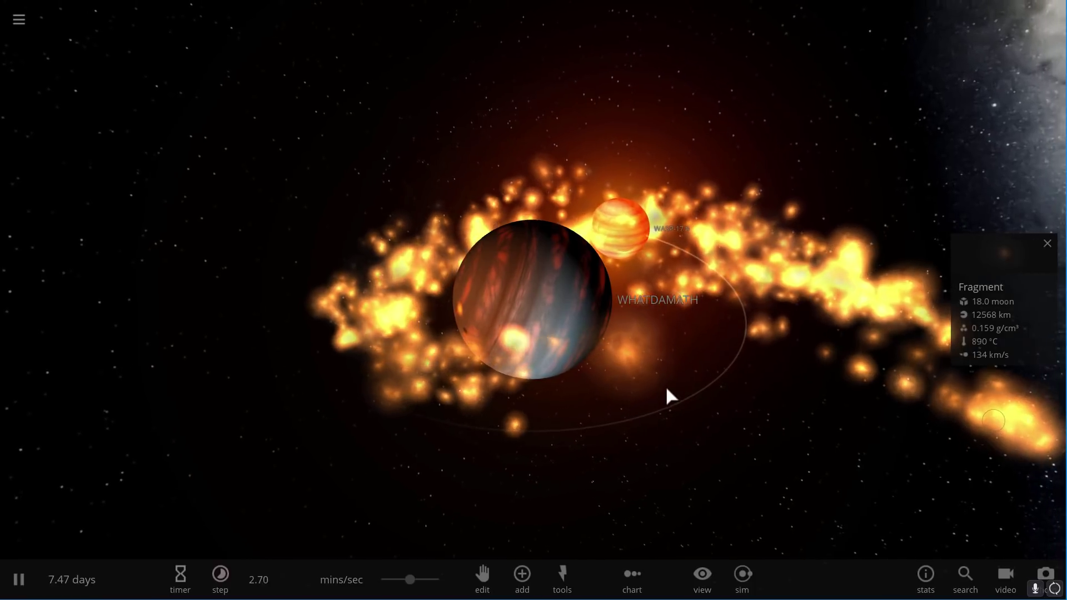
- Speed up the simulation to about 6 mins/sec and set WHATDAMATH's mass to 0.08 sun
left_click_drag(629, 371, 690, 365)
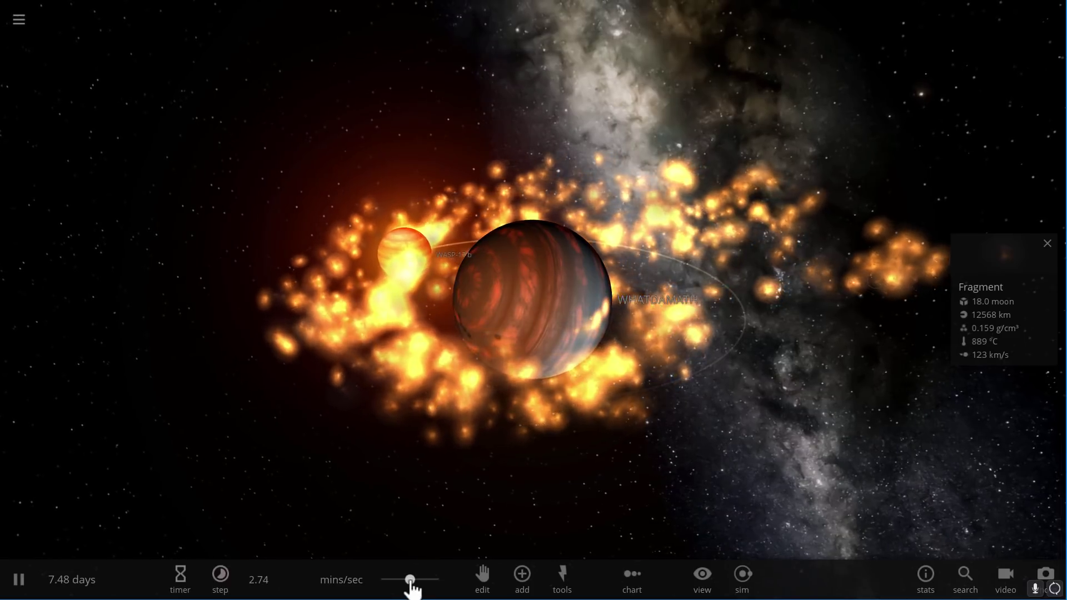
left_click_drag(410, 581, 426, 582)
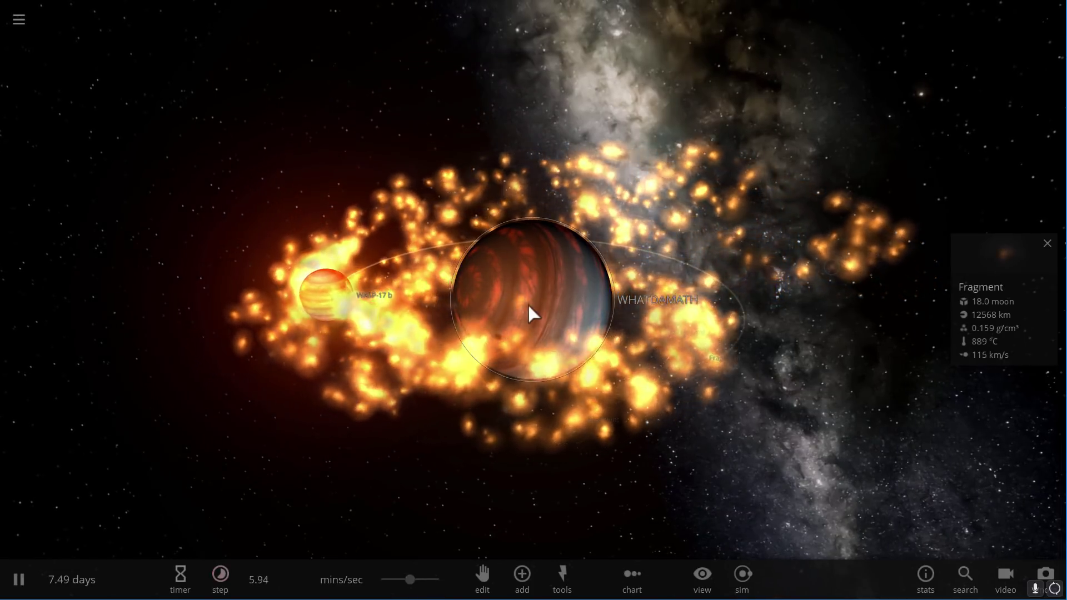
left_click(528, 306)
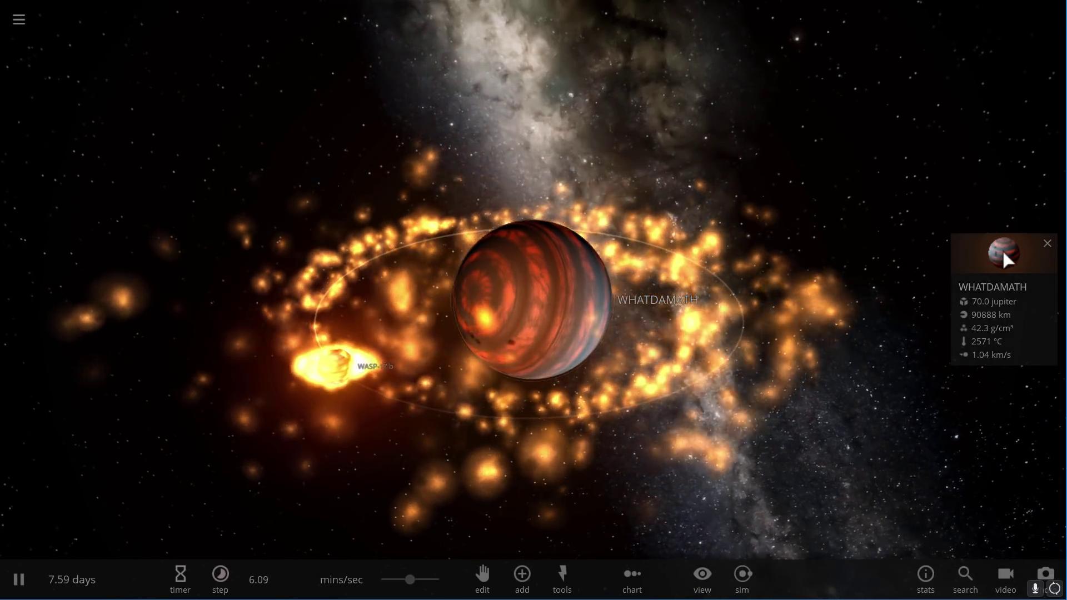
left_click(1004, 253)
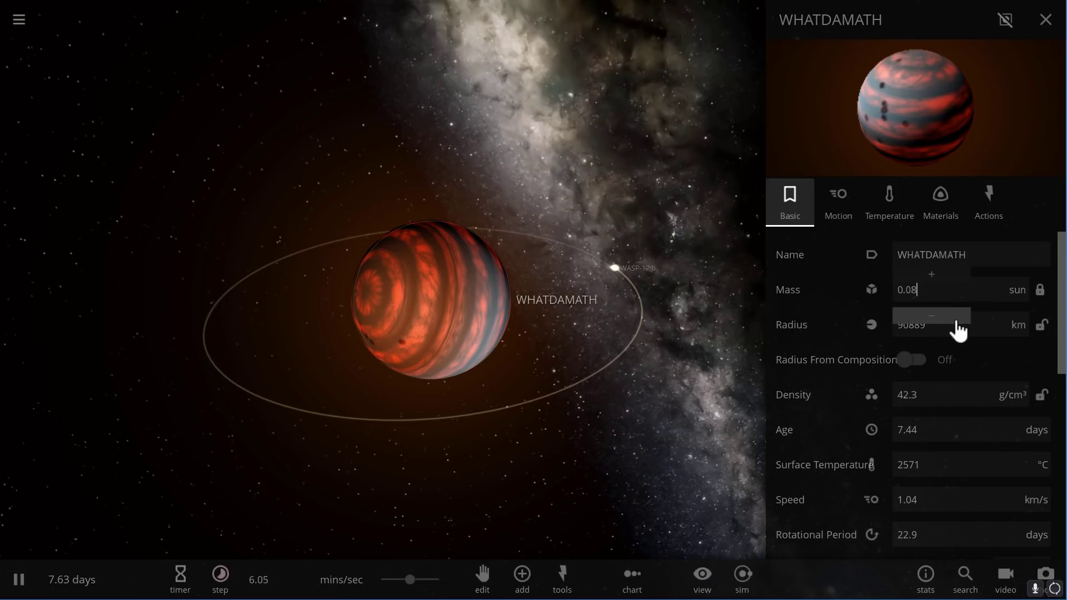
key("Return")
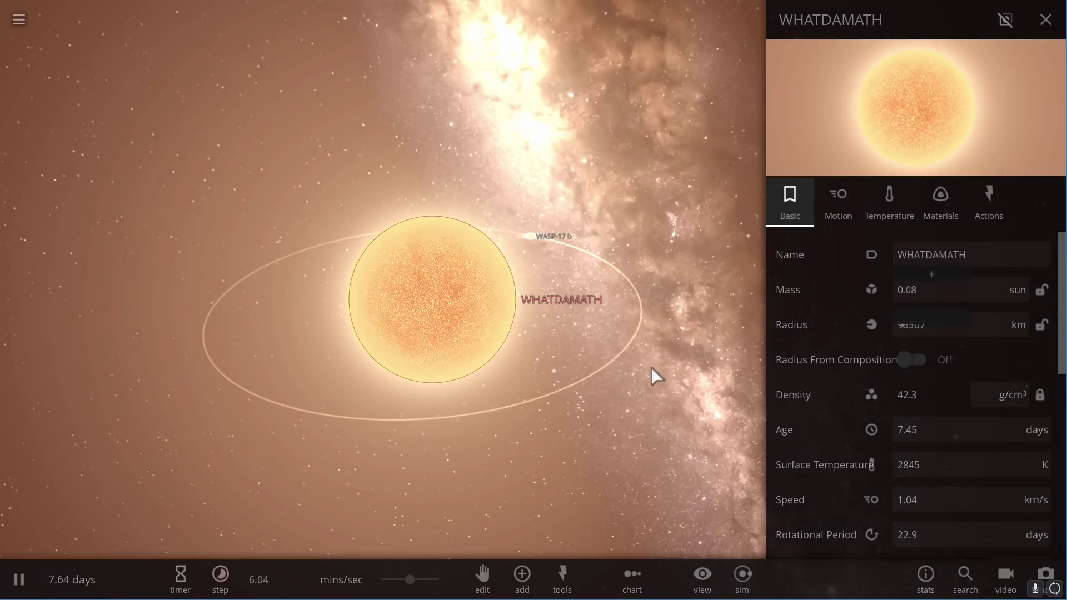
scroll(605, 365, "up", 3)
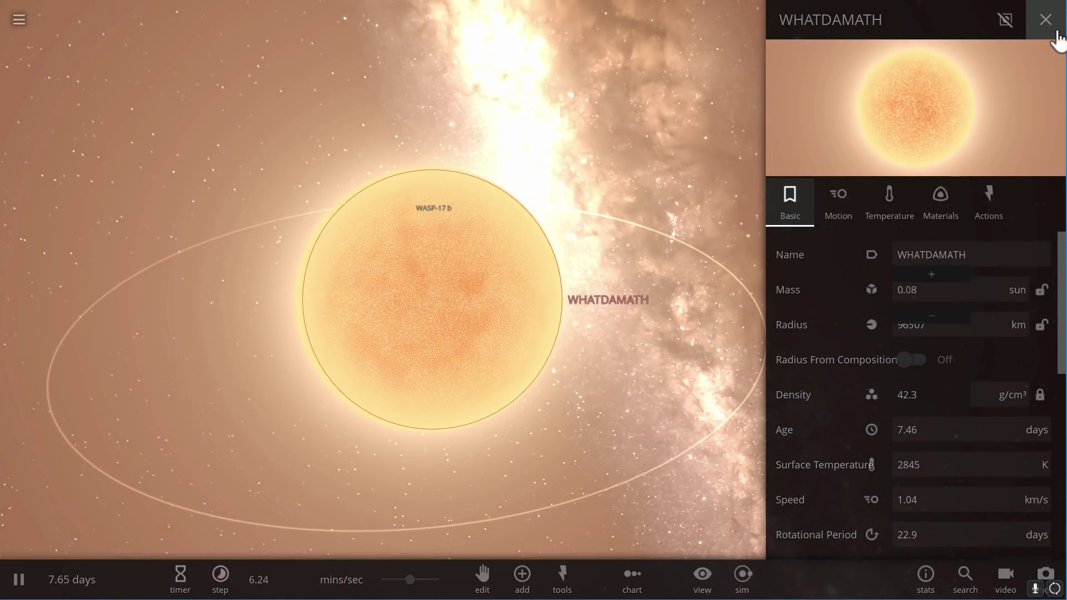
left_click(1055, 32)
- Increase WHATDAMATH's mass to 105 jupiter with its radius calculated from composition
left_click_drag(773, 259, 565, 333)
left_click(535, 310)
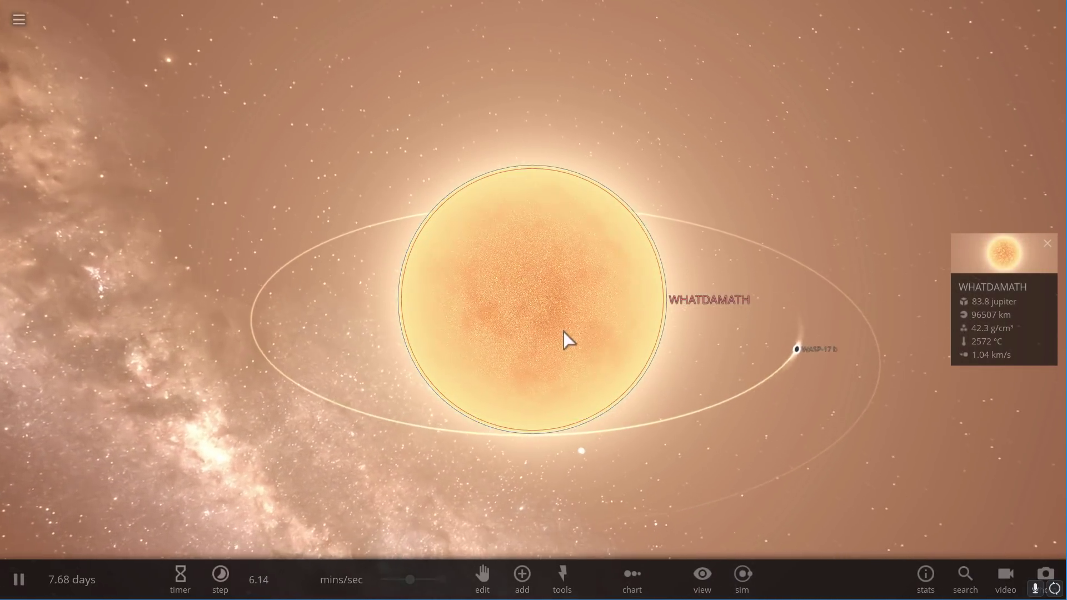
left_click(1012, 266)
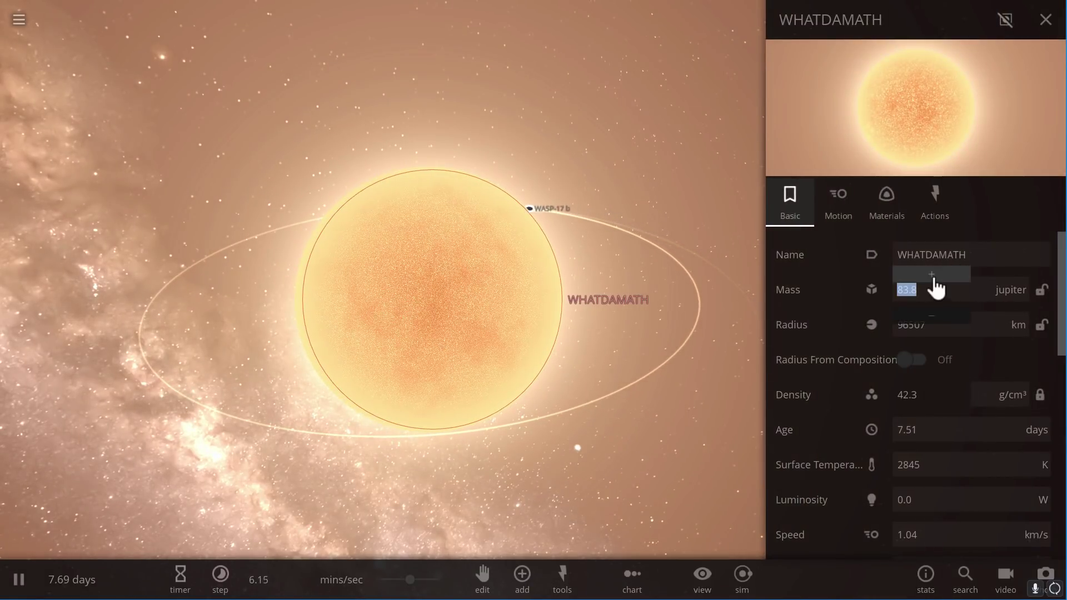
left_click_drag(936, 288, 948, 287)
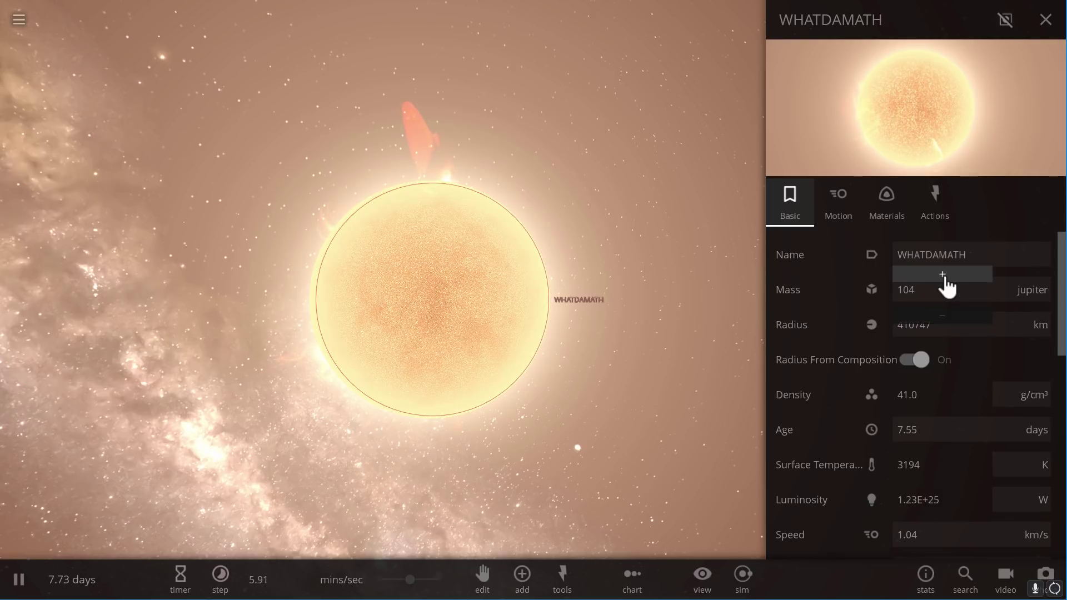
left_click(944, 278)
left_click(913, 361)
left_click(913, 362)
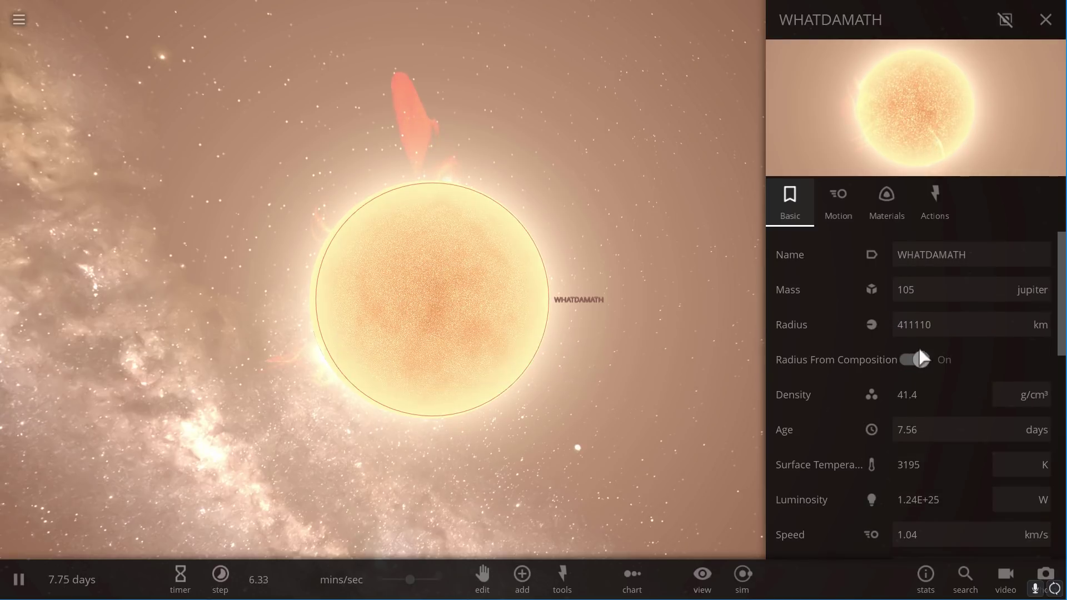
- Keep increasing WHATDAMATH's mass until it reaches 1.46 sun
left_click(934, 289)
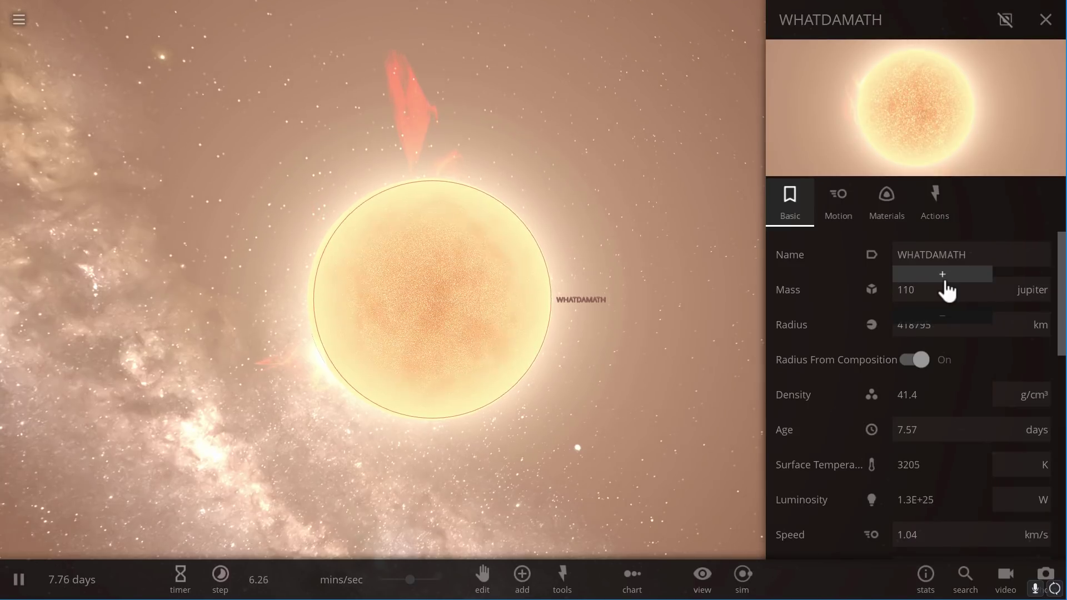
left_click_drag(947, 290, 948, 290)
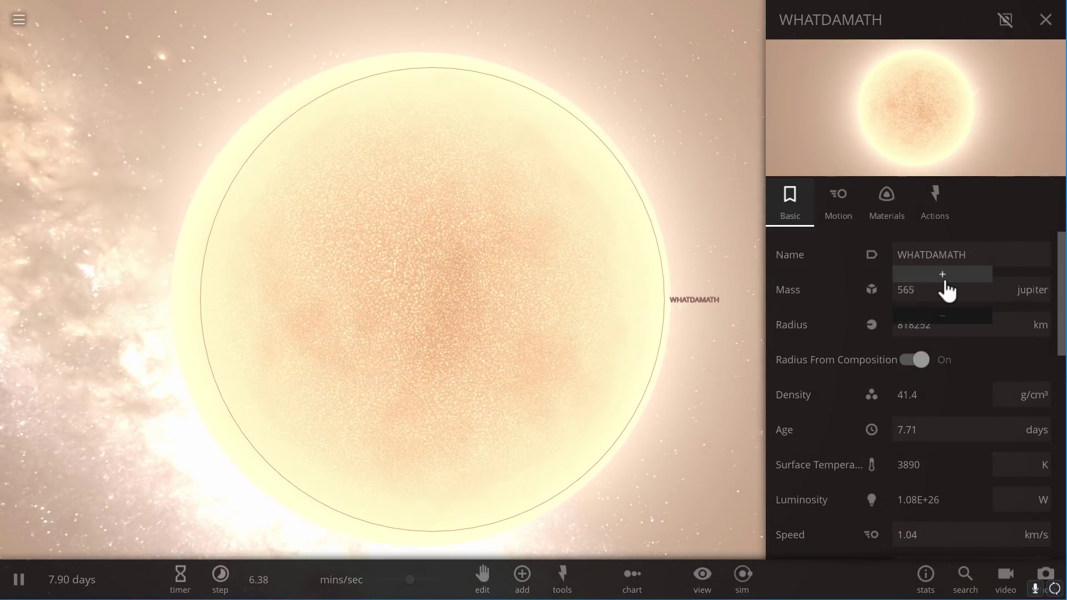
left_click(945, 282)
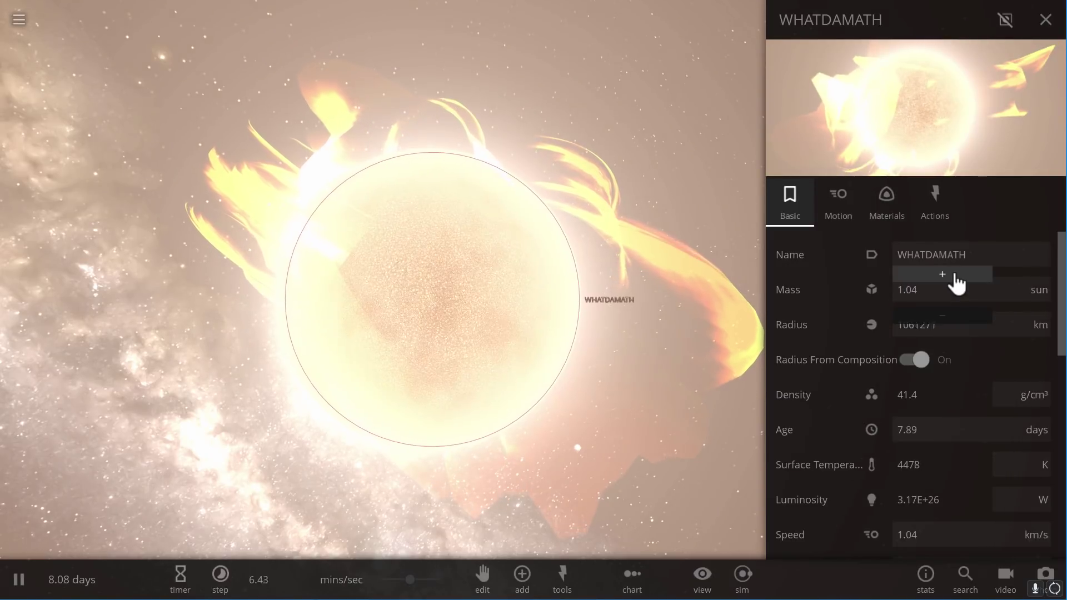
left_click(955, 275)
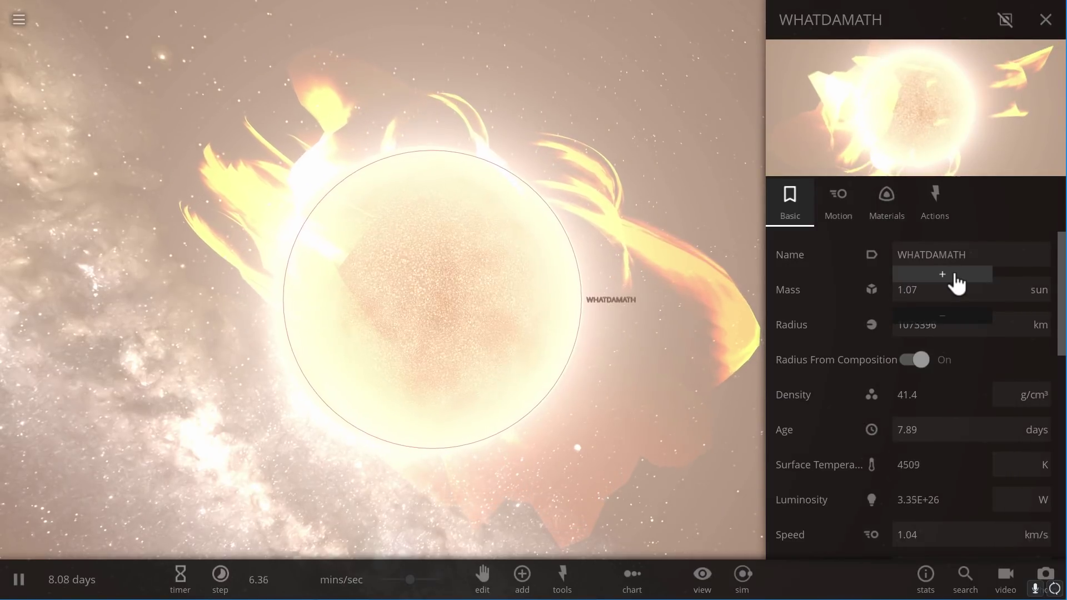
left_click_drag(956, 276, 956, 276)
scroll(629, 274, "down", 3)
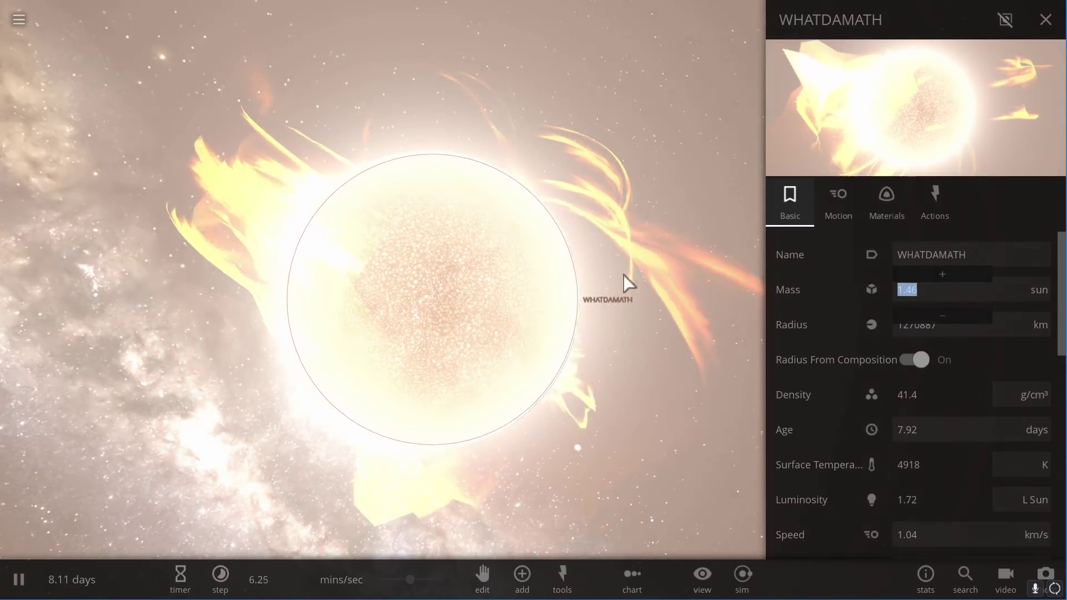
- Raise WHATDAMATH's mass further to 12.4 sun
left_click_drag(623, 274, 590, 259)
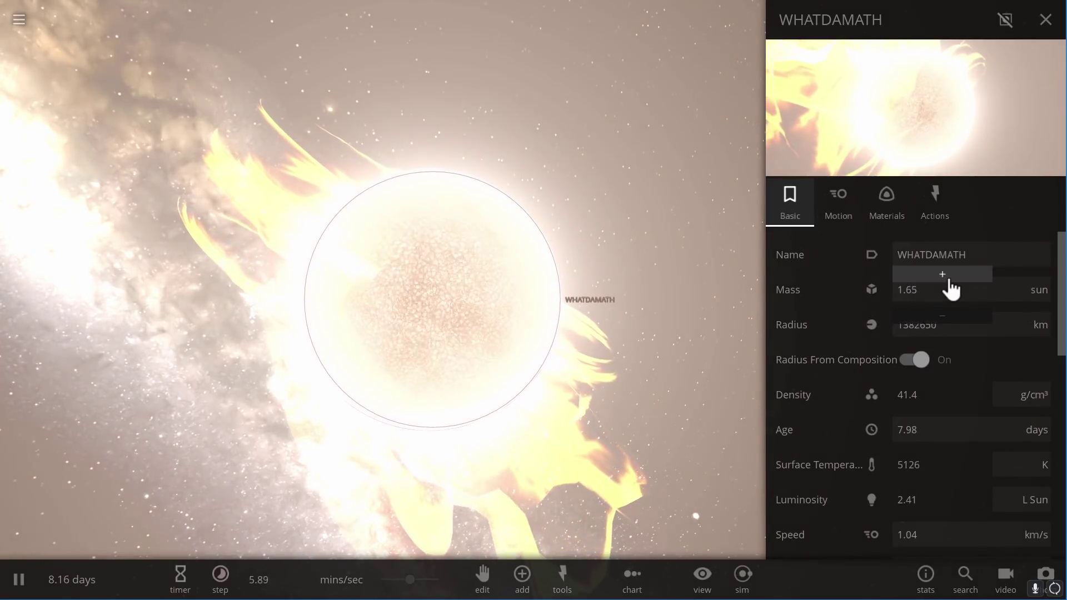
left_click_drag(951, 289, 948, 289)
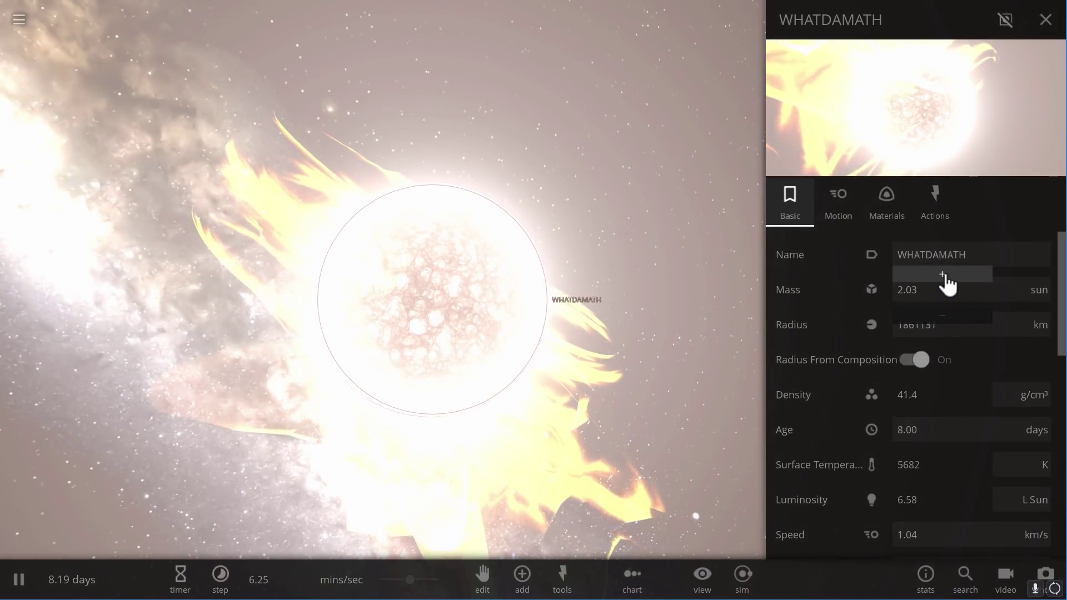
left_click_drag(948, 285, 948, 284)
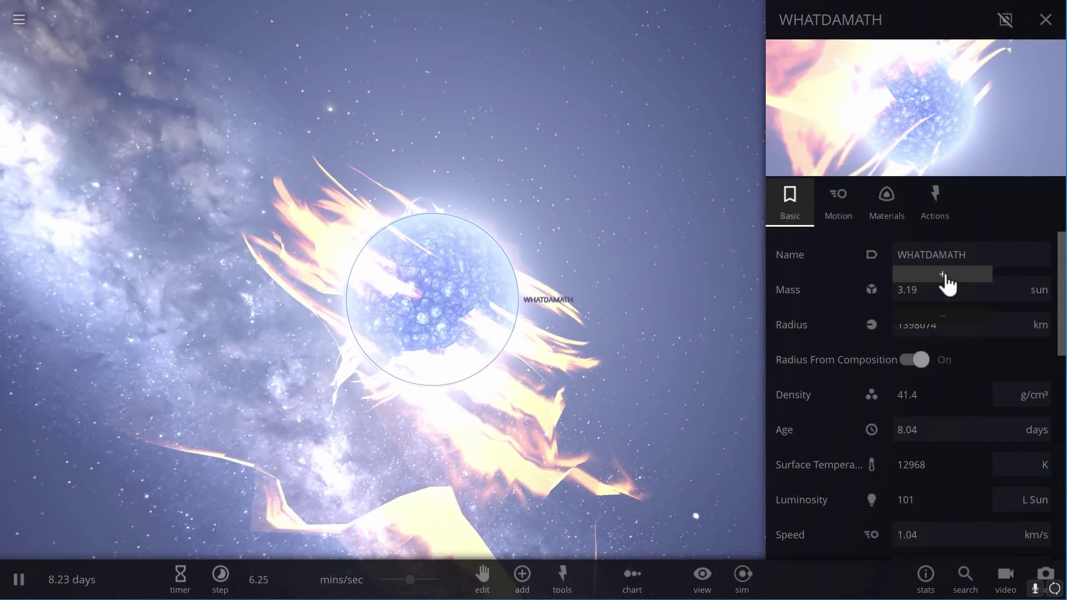
left_click_drag(948, 284, 948, 284)
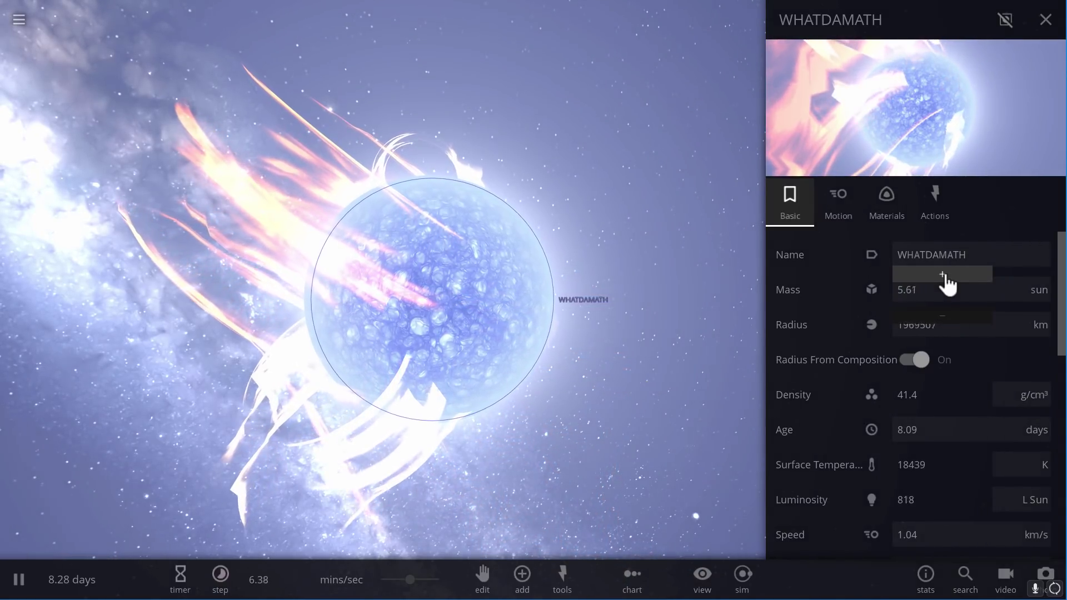
left_click_drag(948, 284, 948, 285)
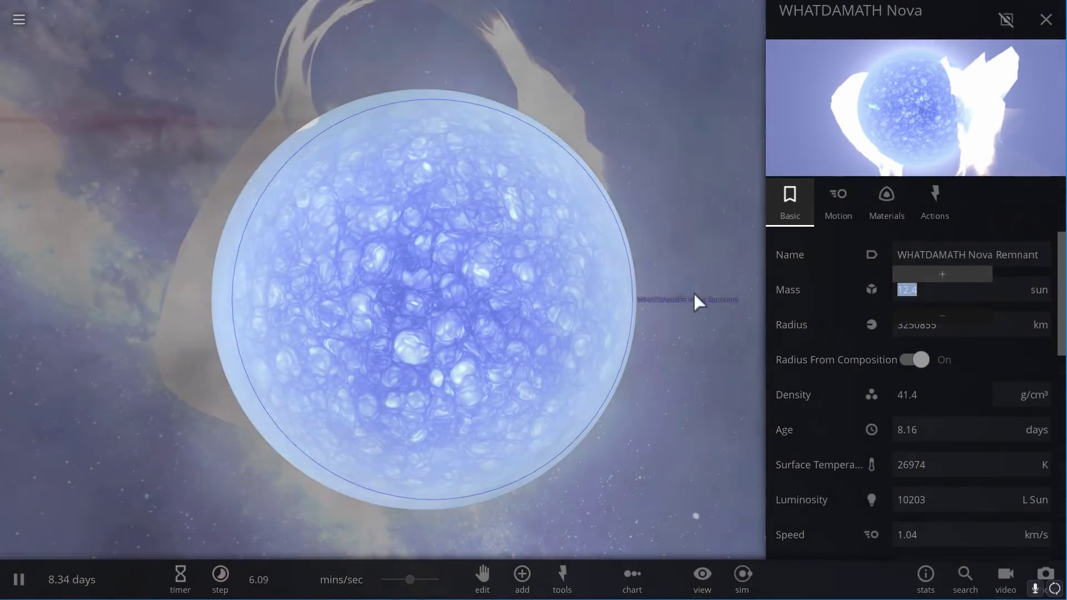
- Close the nova remnant's properties and speed up the simulation to about 2.5 hours/sec to watch the supernova cloud expand
scroll(619, 317, "down", 5)
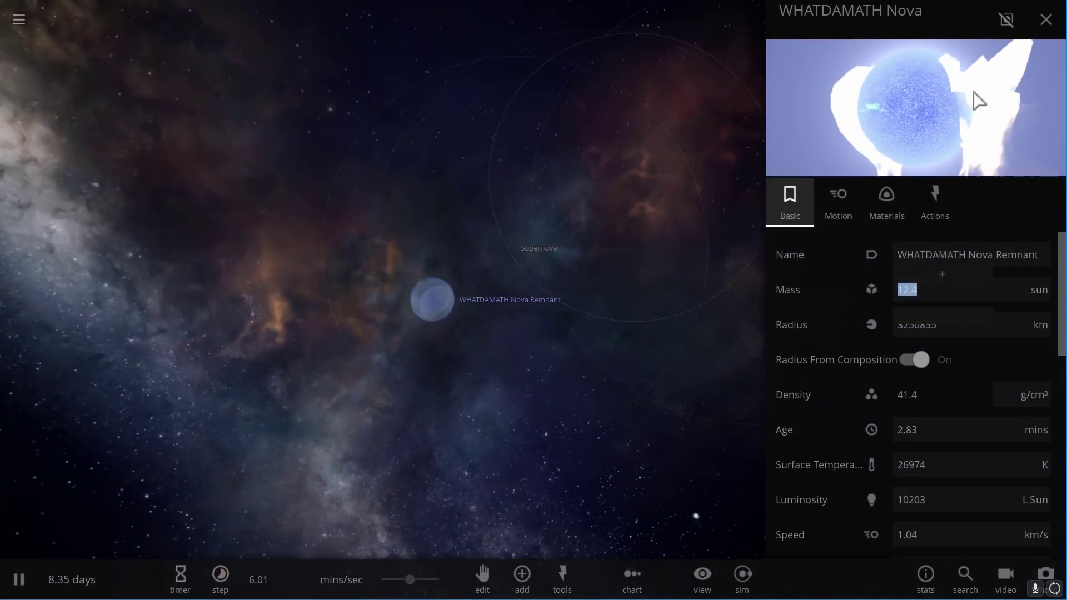
left_click(1046, 19)
scroll(674, 303, "down", 5)
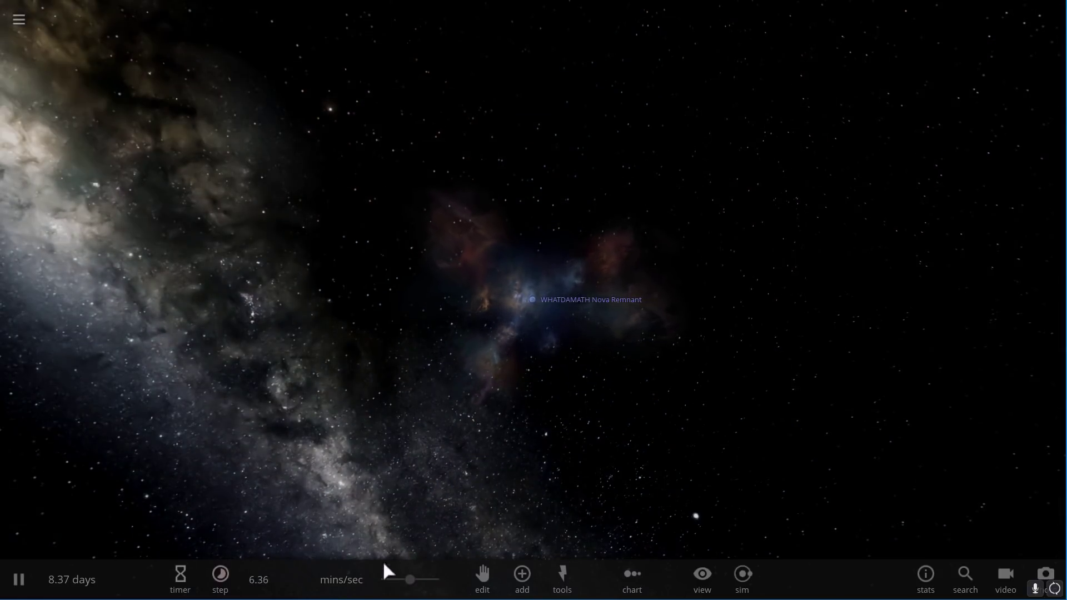
scroll(705, 307, "up", 5)
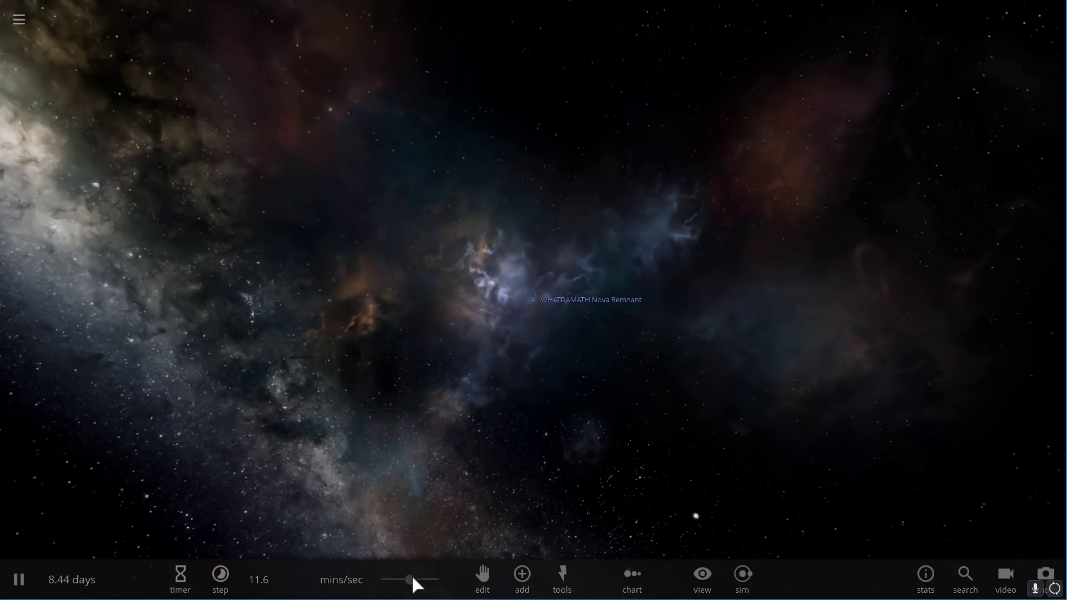
left_click_drag(413, 579, 453, 583)
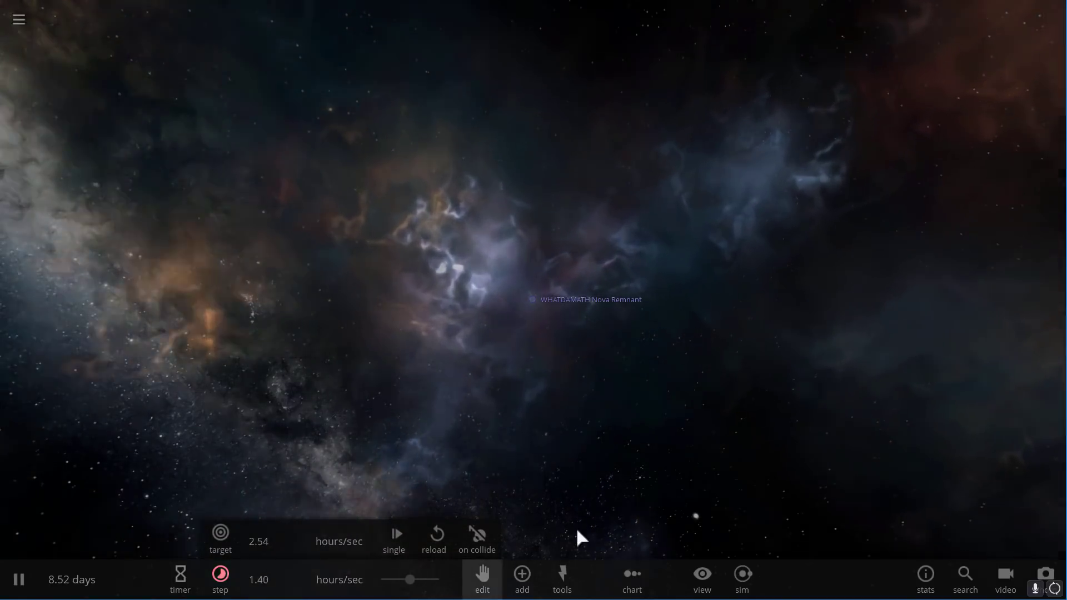
scroll(628, 505, "up", 5)
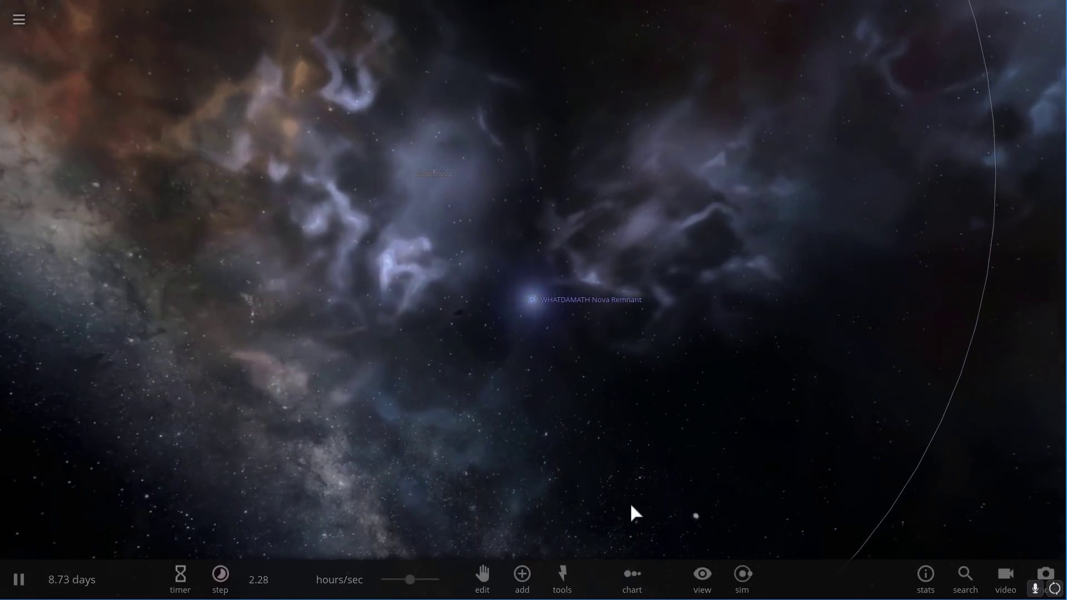